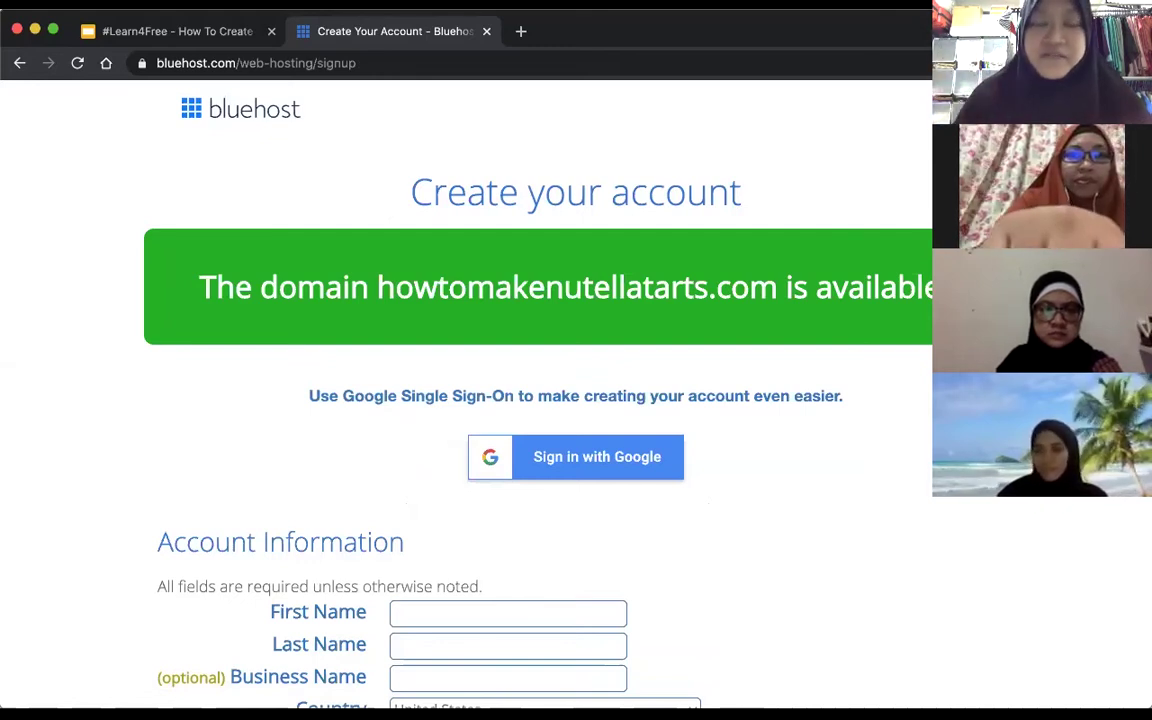
Review the signup form's account, package, extras and payment sections for the new hosting account
scroll(920, 345, down, 3)
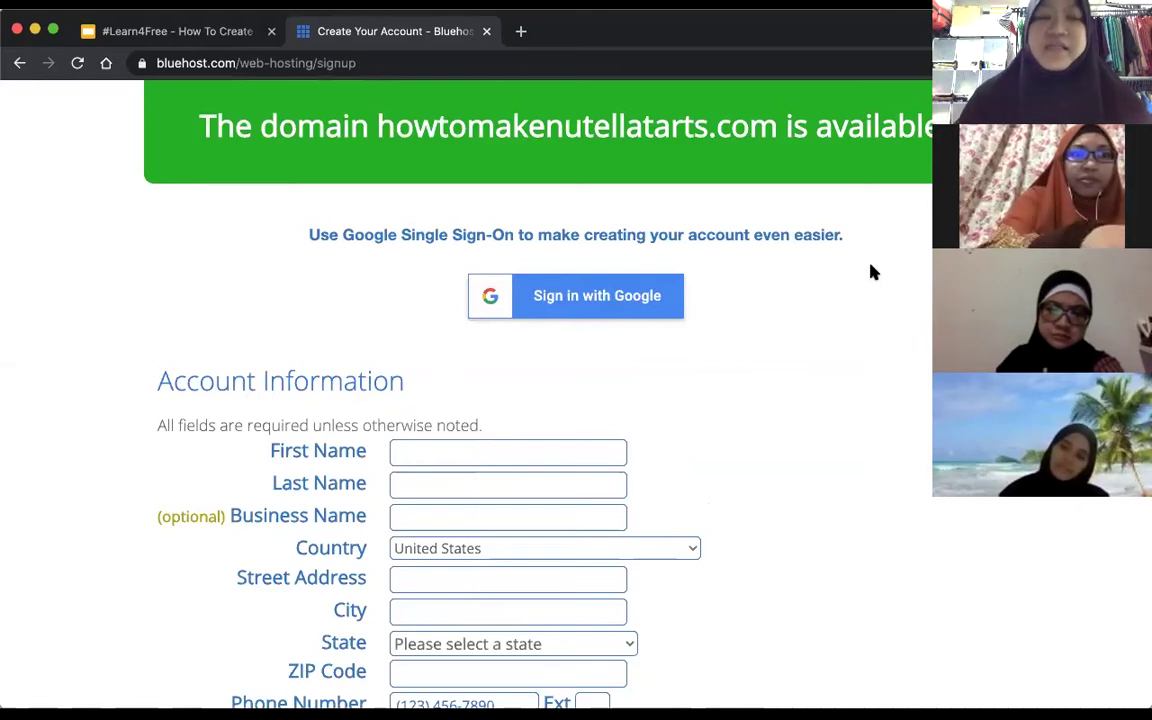
scroll(868, 276, down, 4)
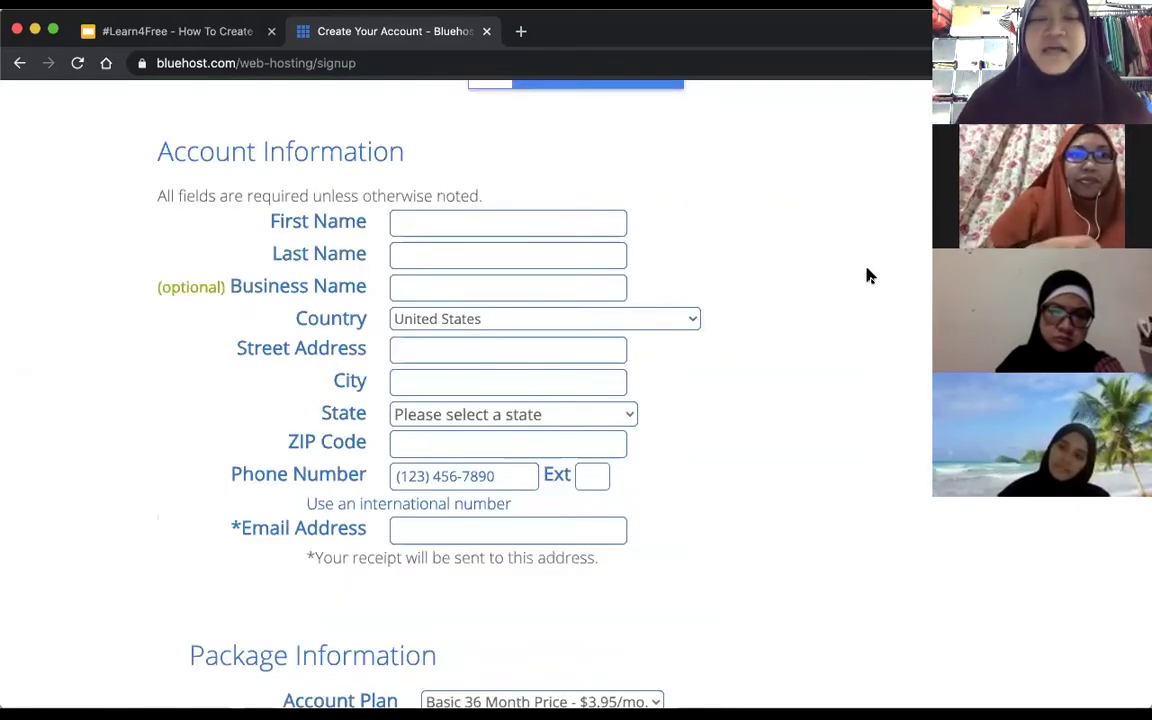
scroll(622, 192, down, 1)
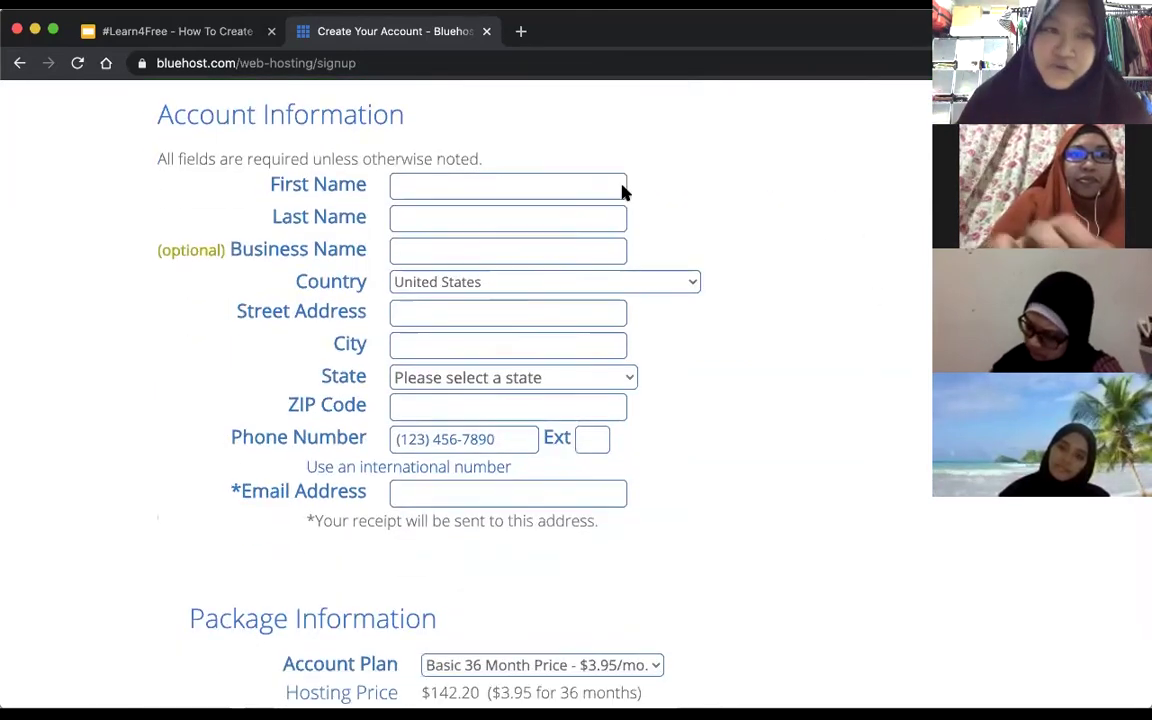
scroll(622, 192, down, 8)
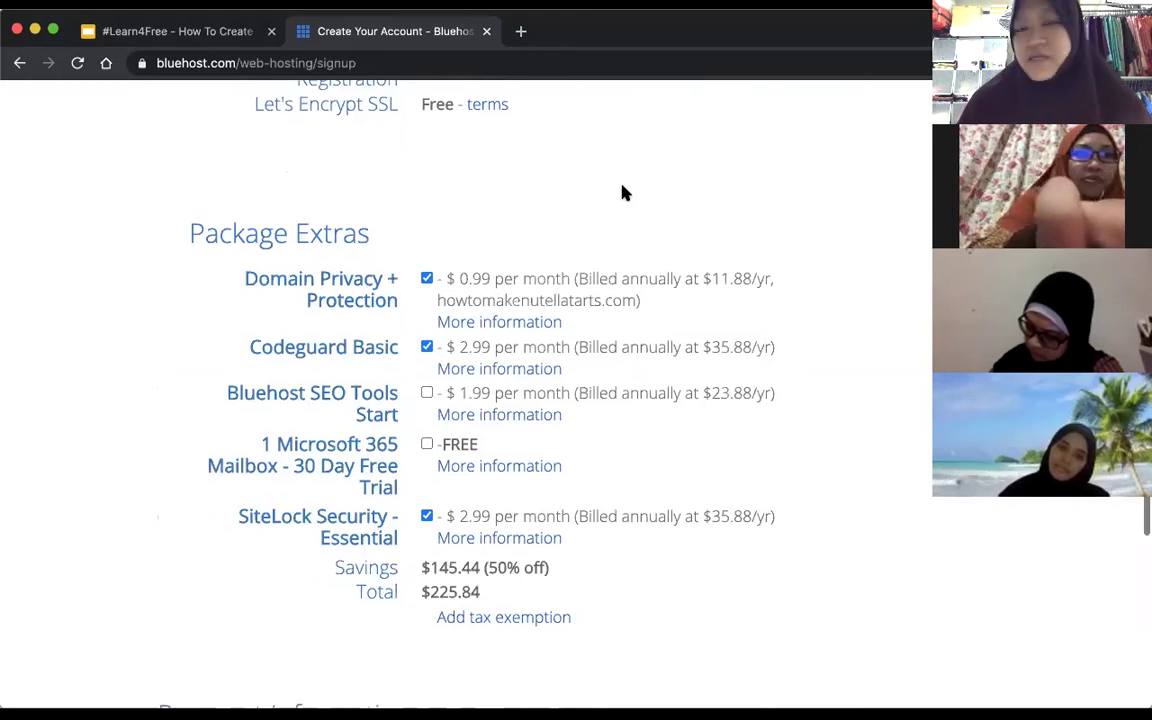
scroll(622, 192, down, 8)
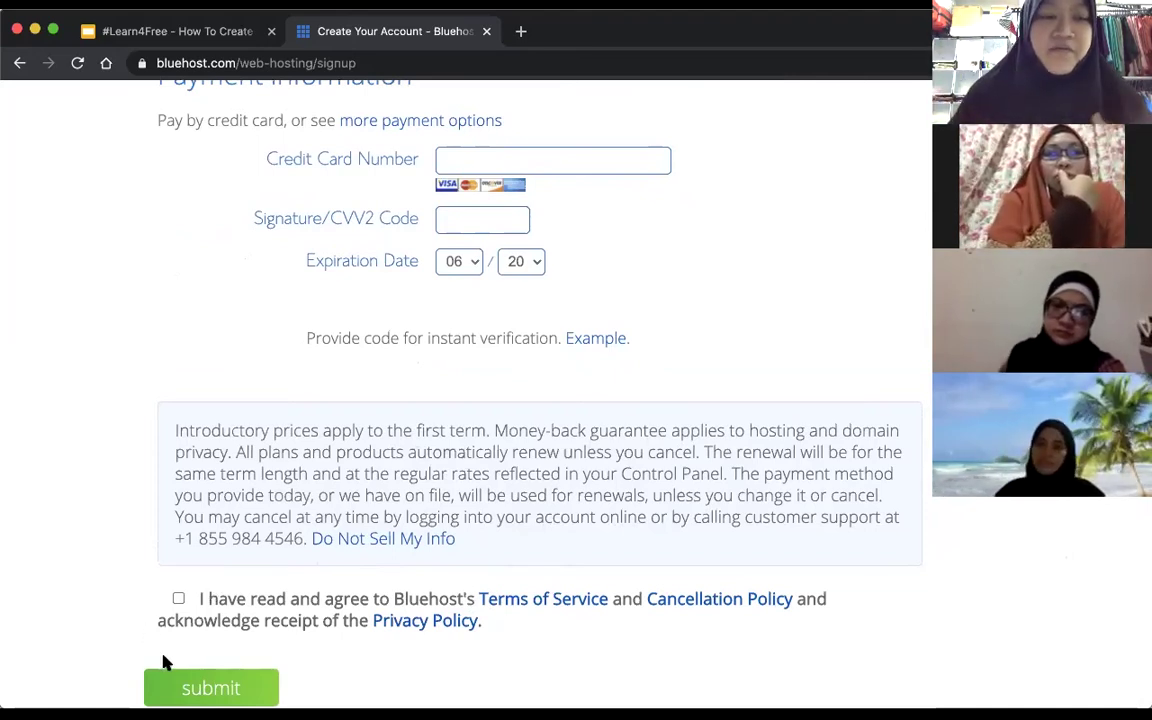
Go to the Bluehost home page and log in to the hosting account for mombling.com with the prefilled credentials
click(463, 63)
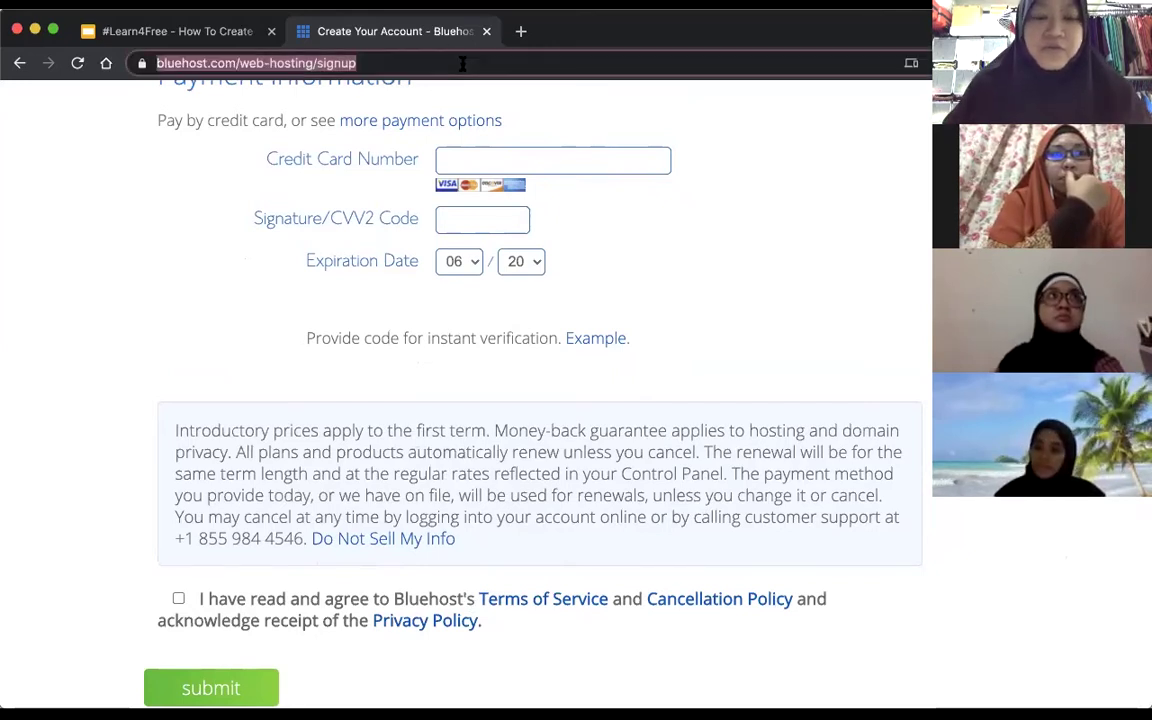
text(blue)
key(Return)
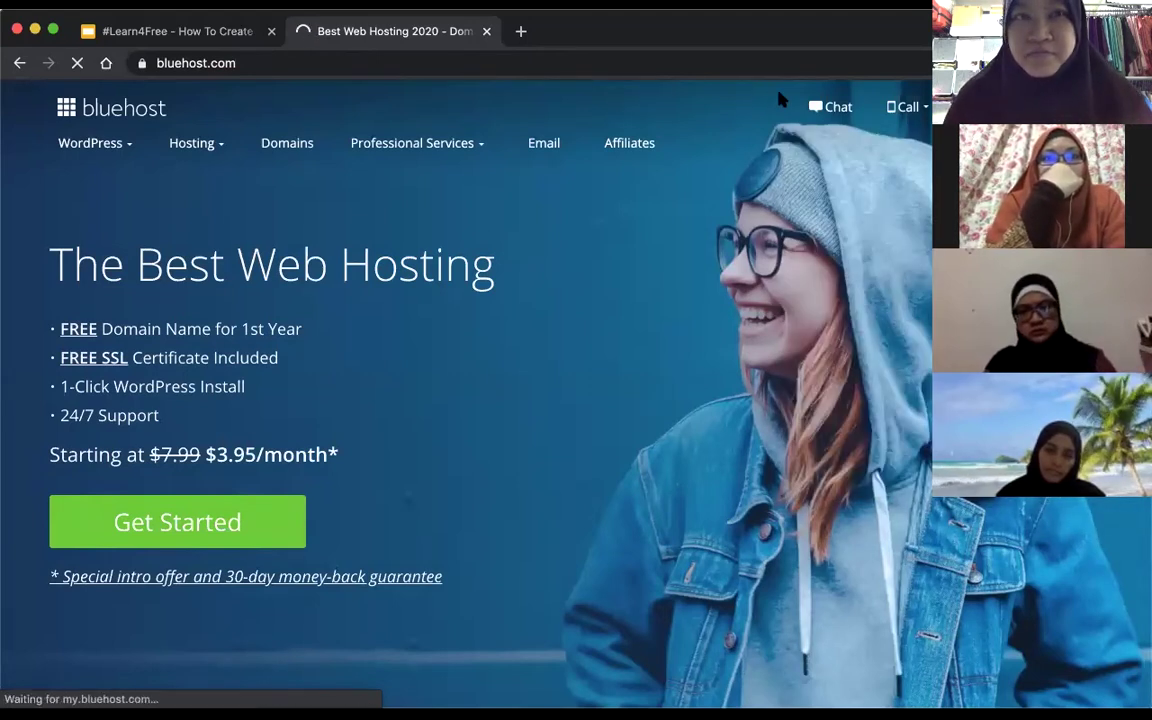
click(738, 65)
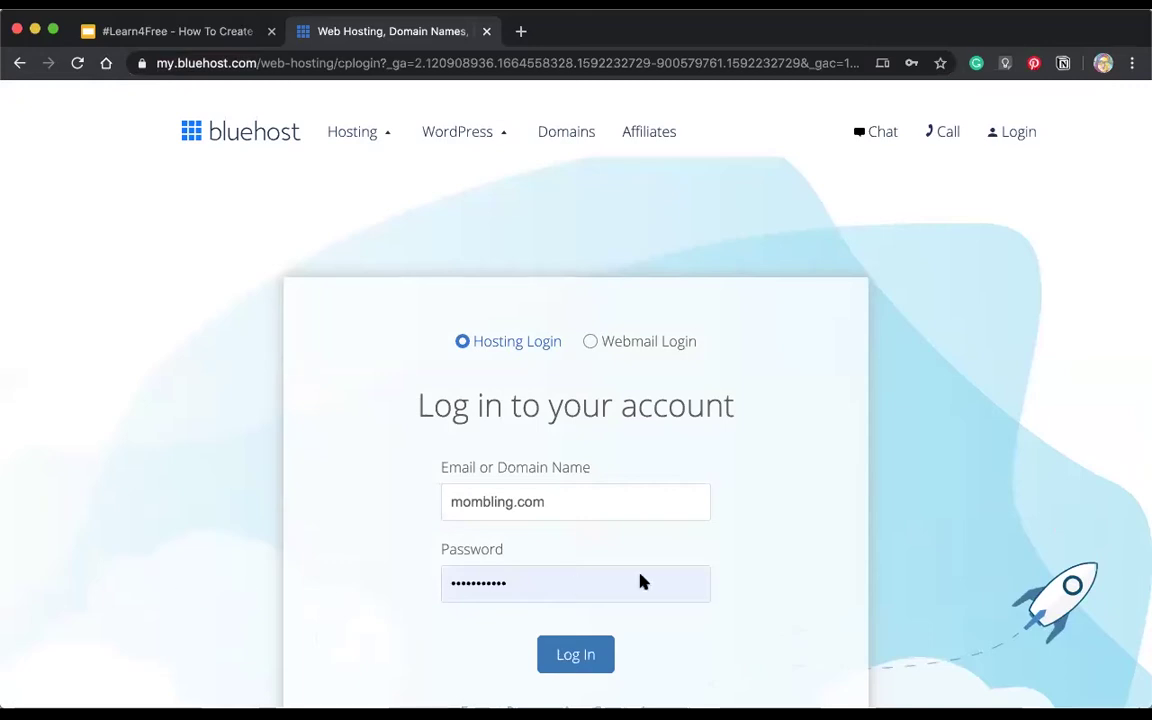
scroll(620, 505, down, 2)
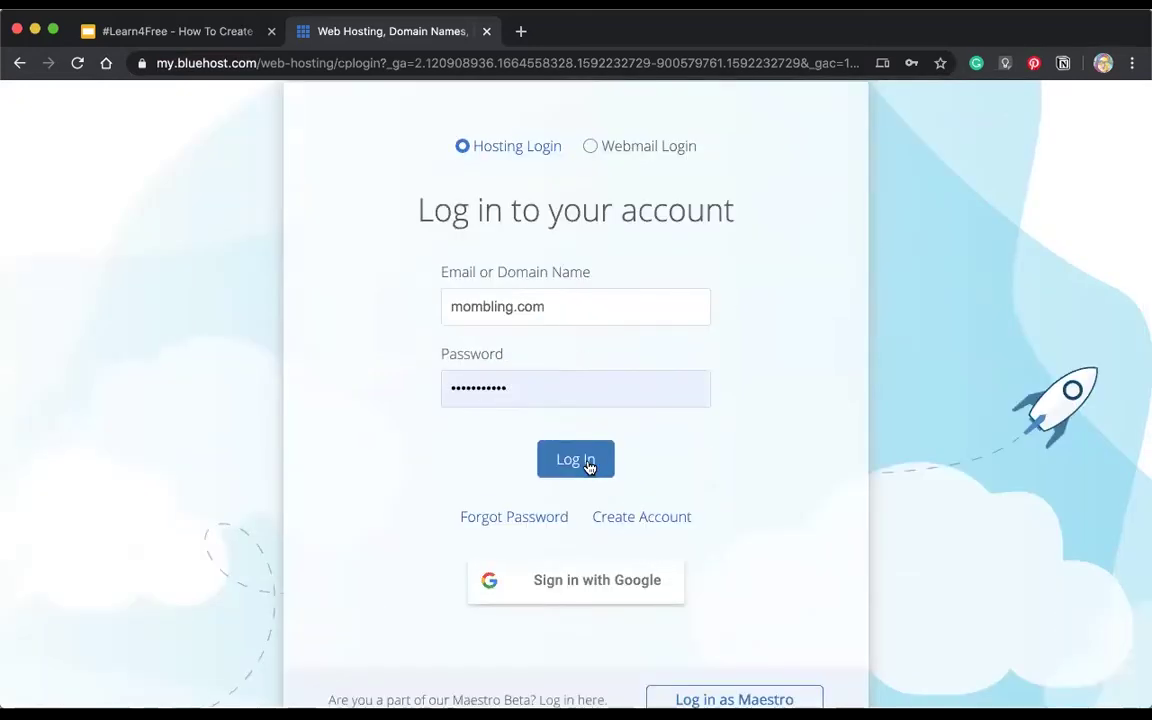
click(587, 464)
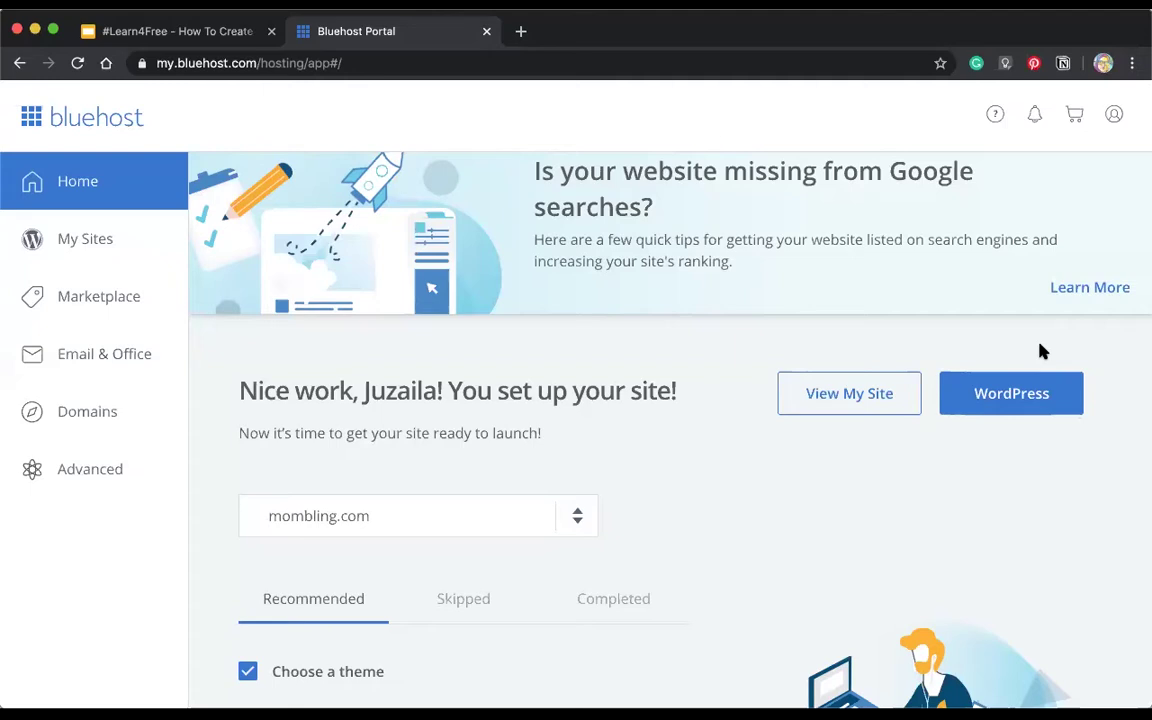
Open the list of the account's sites and look through it to the option for creating a new one
click(117, 240)
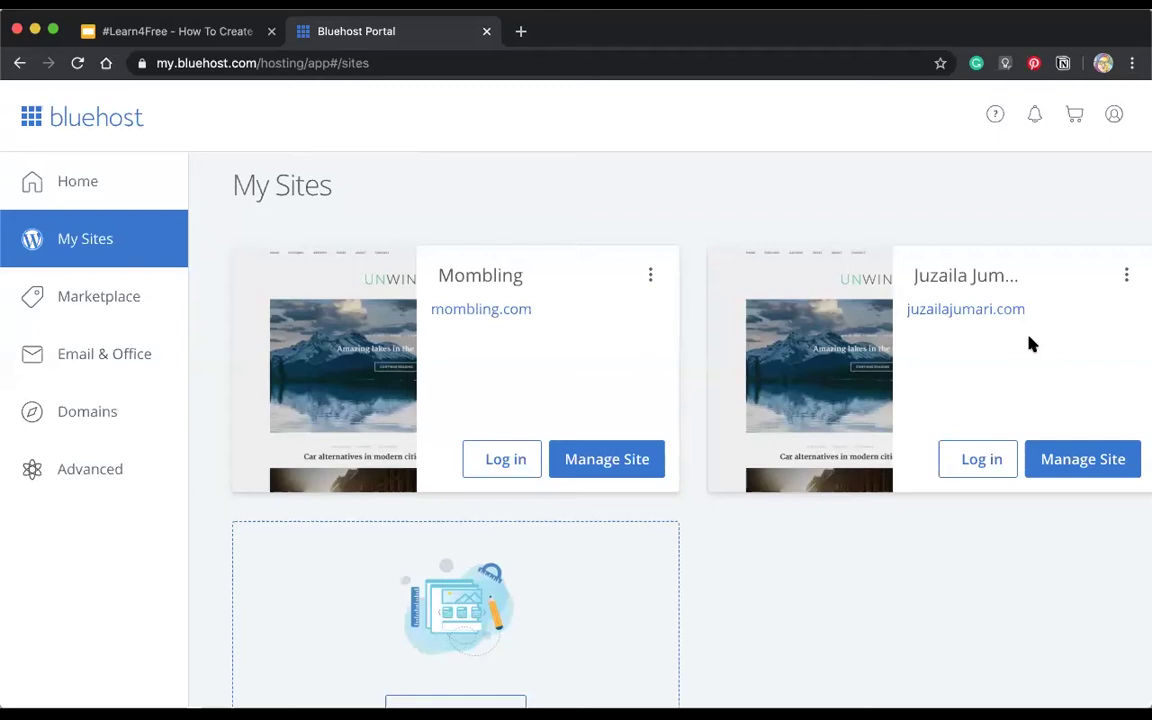
scroll(980, 340, down, 3)
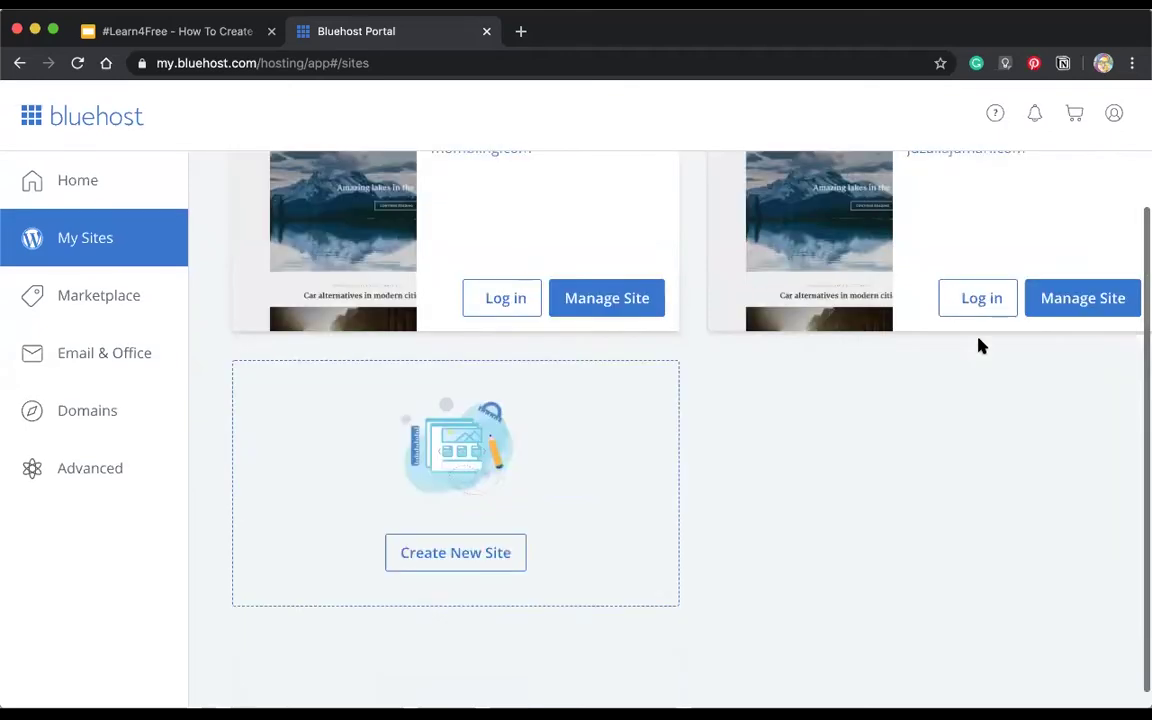
scroll(977, 332, up, 1)
scroll(977, 332, down, 1)
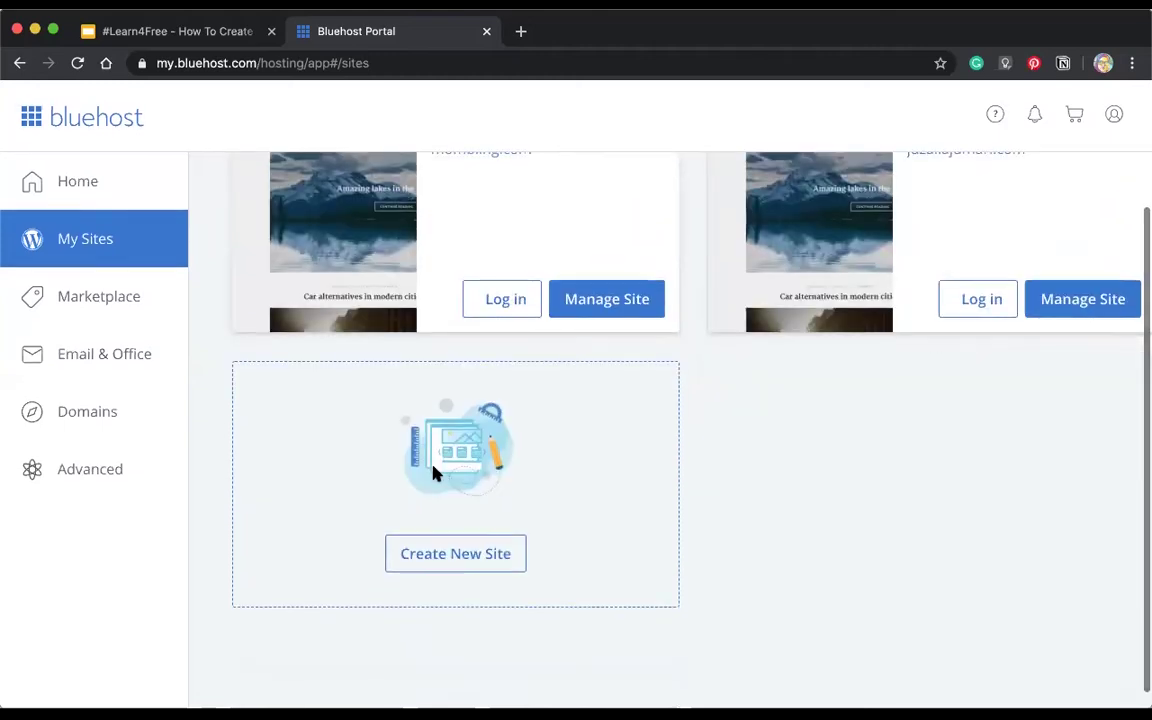
Start creating a new site and choose WordPress as the way to build it
click(476, 558)
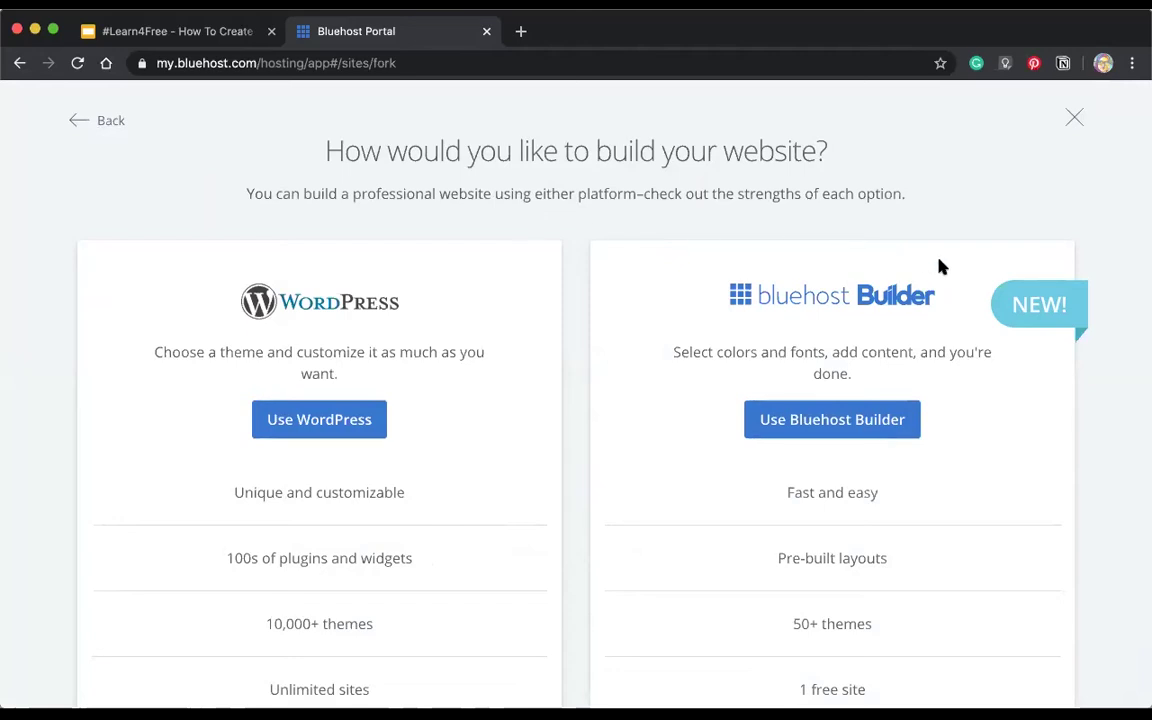
scroll(940, 265, down, 2)
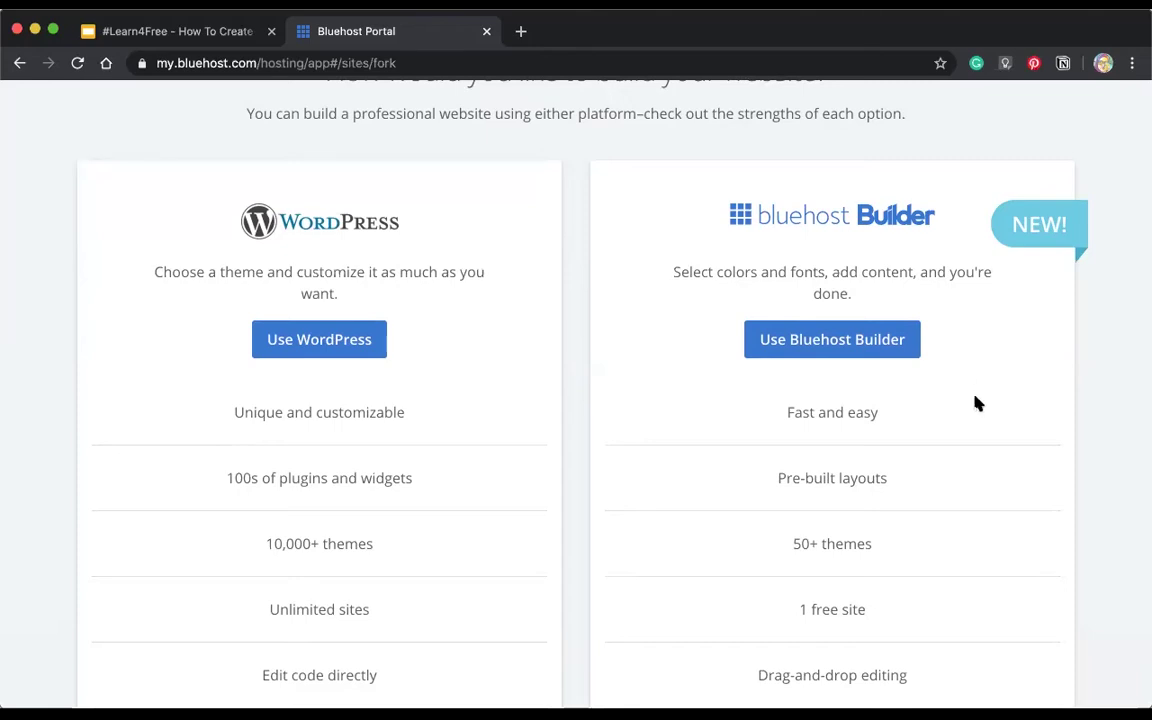
scroll(975, 401, down, 2)
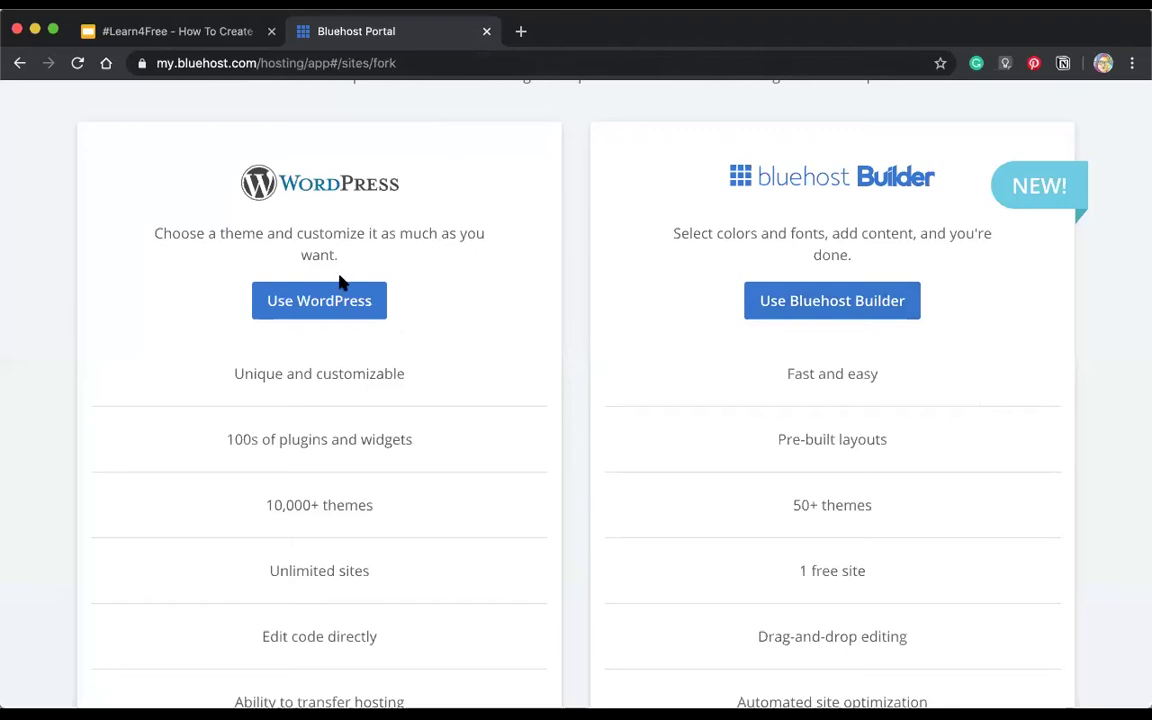
click(328, 313)
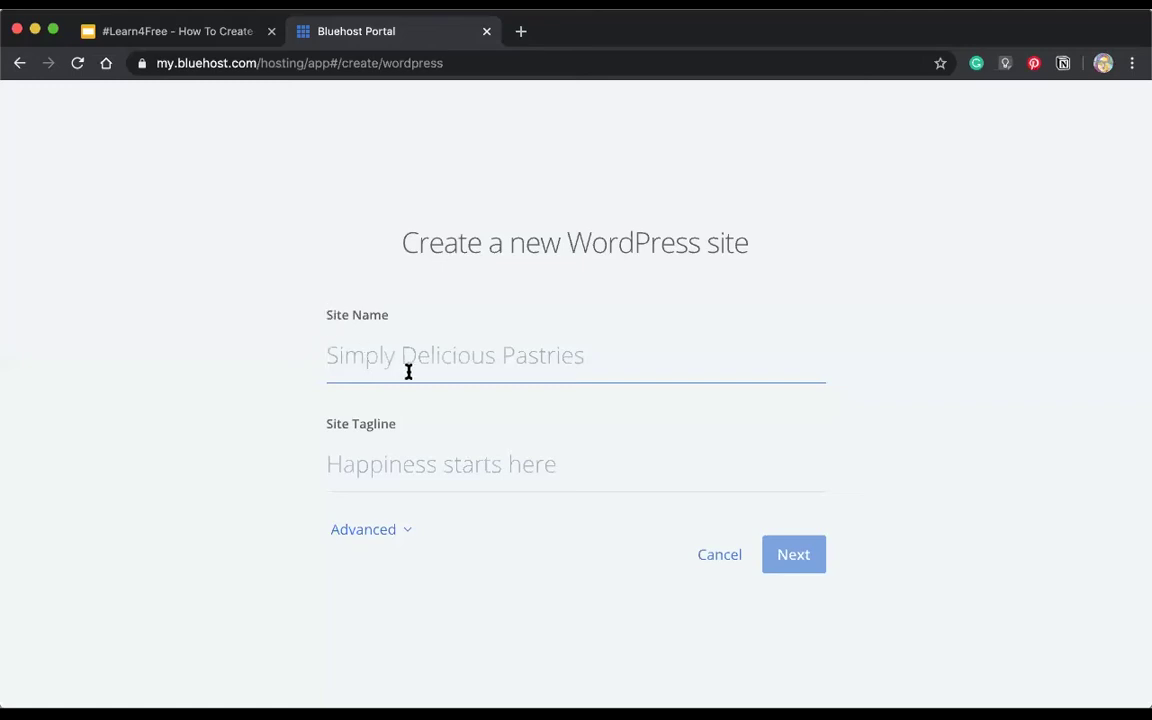
Name the new site "How To Make Nutella Tarts", give it the tagline "Tarts Make Me Happy", and continue
text(How To m)
key(BackSpace)
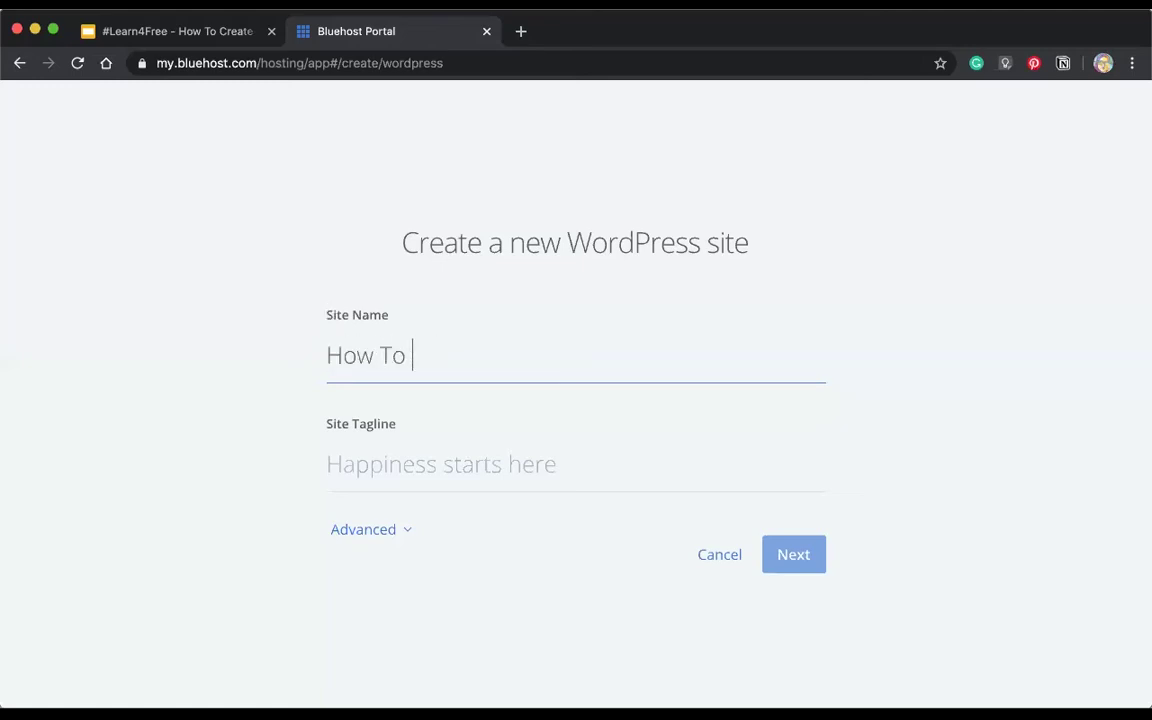
text(Make Nutella Tarts)
click(365, 474)
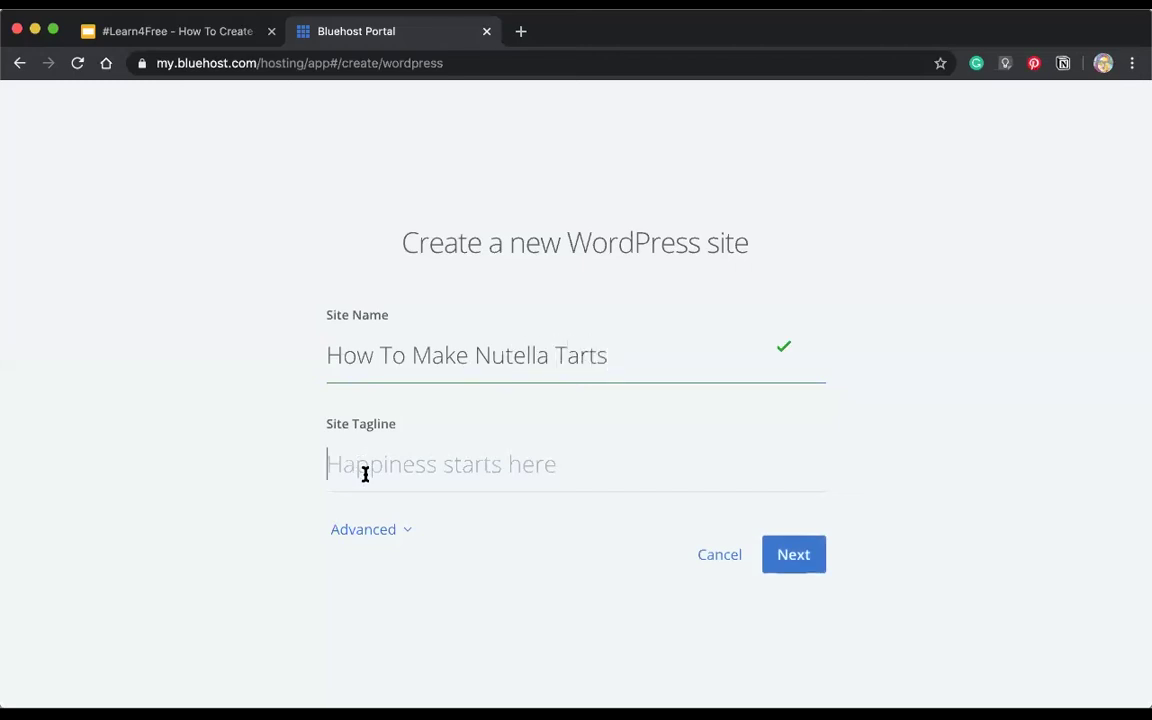
text(Tarts Make Me Happy)
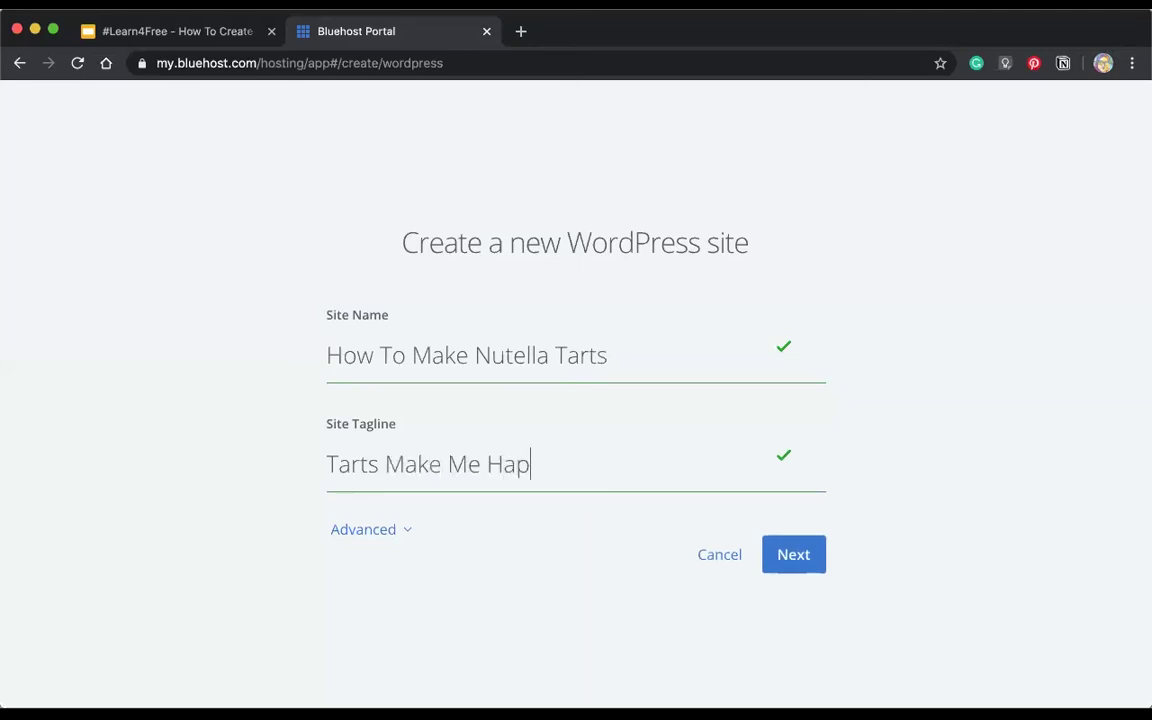
click(795, 554)
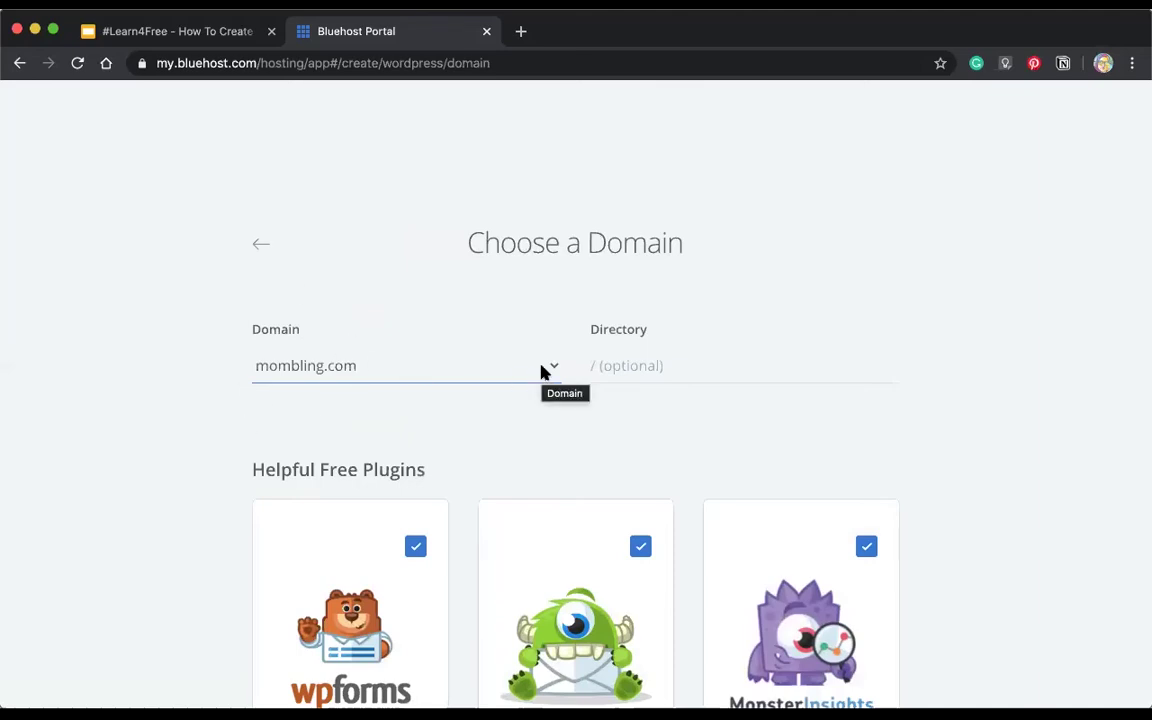
Try to create the site on the mombling.com domain with the WP Forms, Opt-in Monster and Monster Insight plugins selected
scroll(540, 372, down, 5)
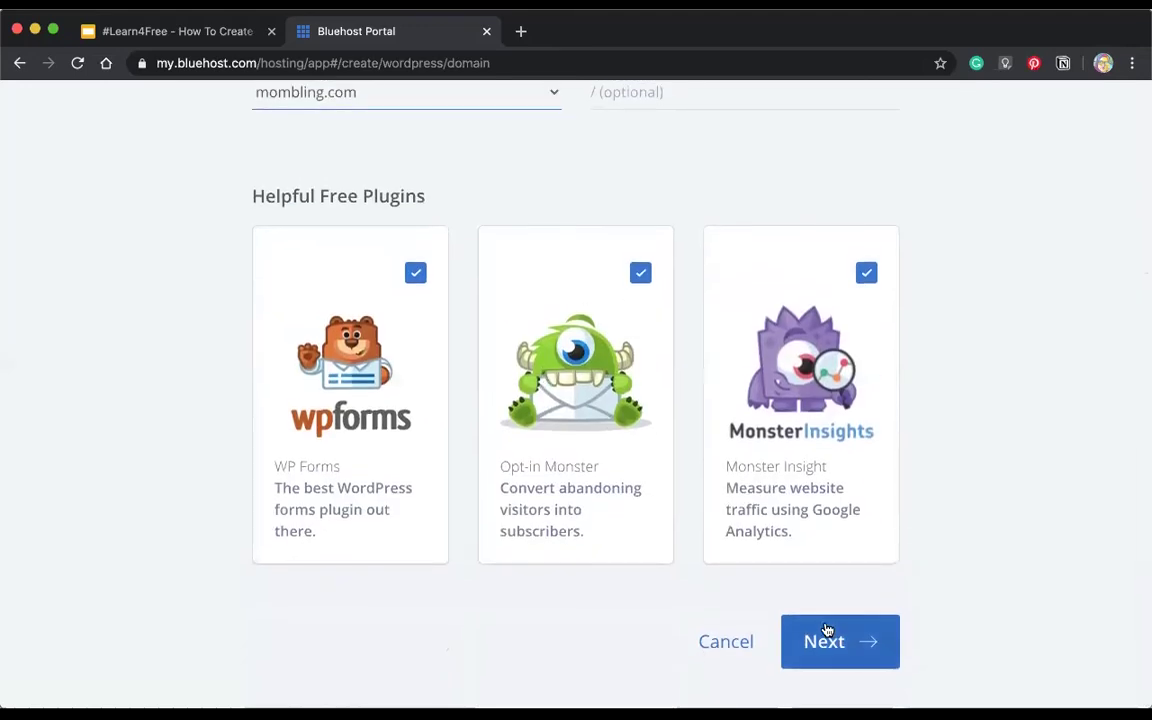
click(826, 641)
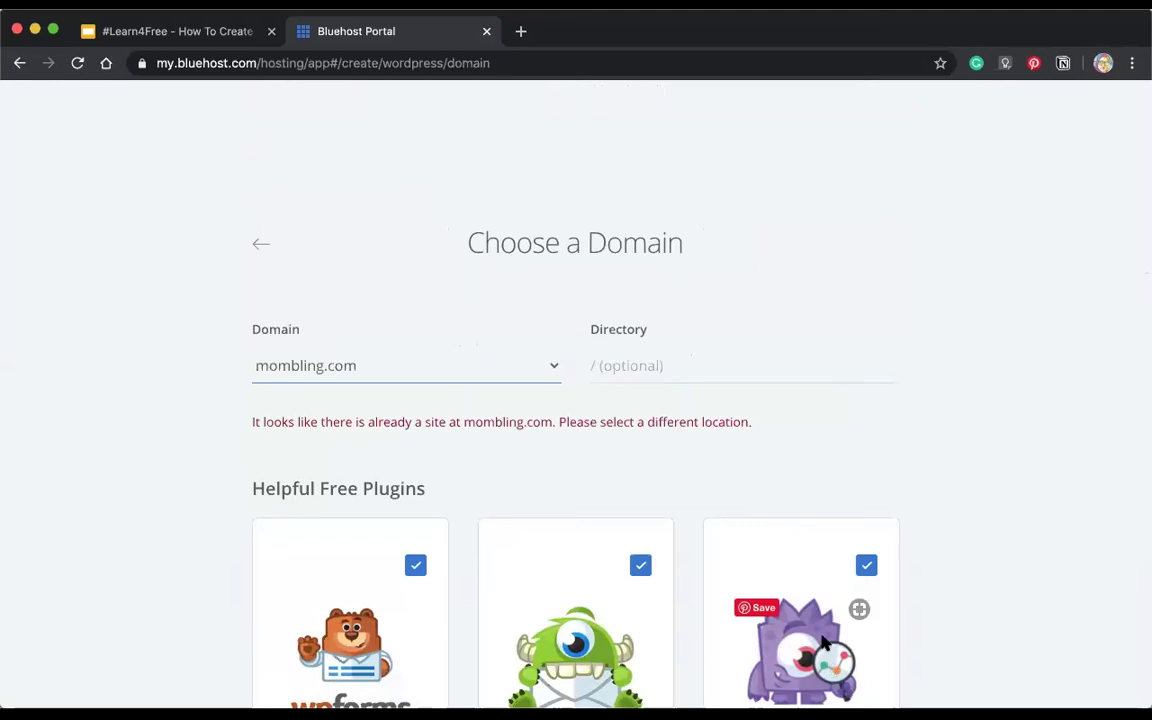
scroll(584, 435, down, 2)
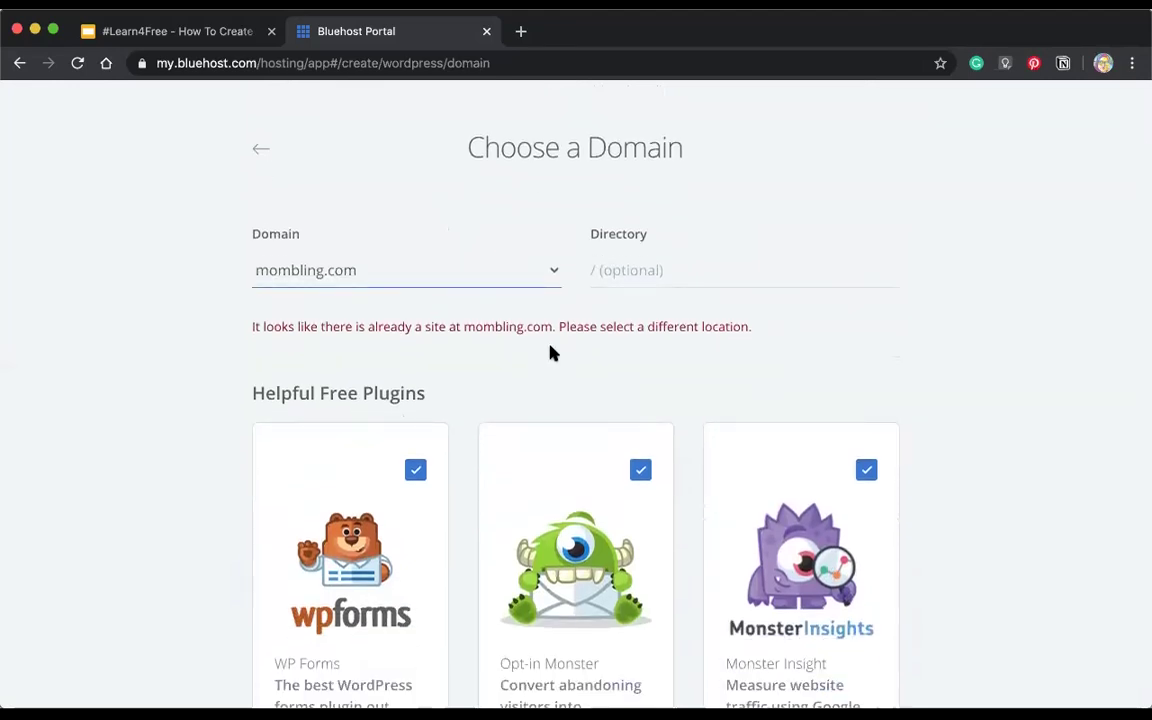
scroll(581, 337, down, 1)
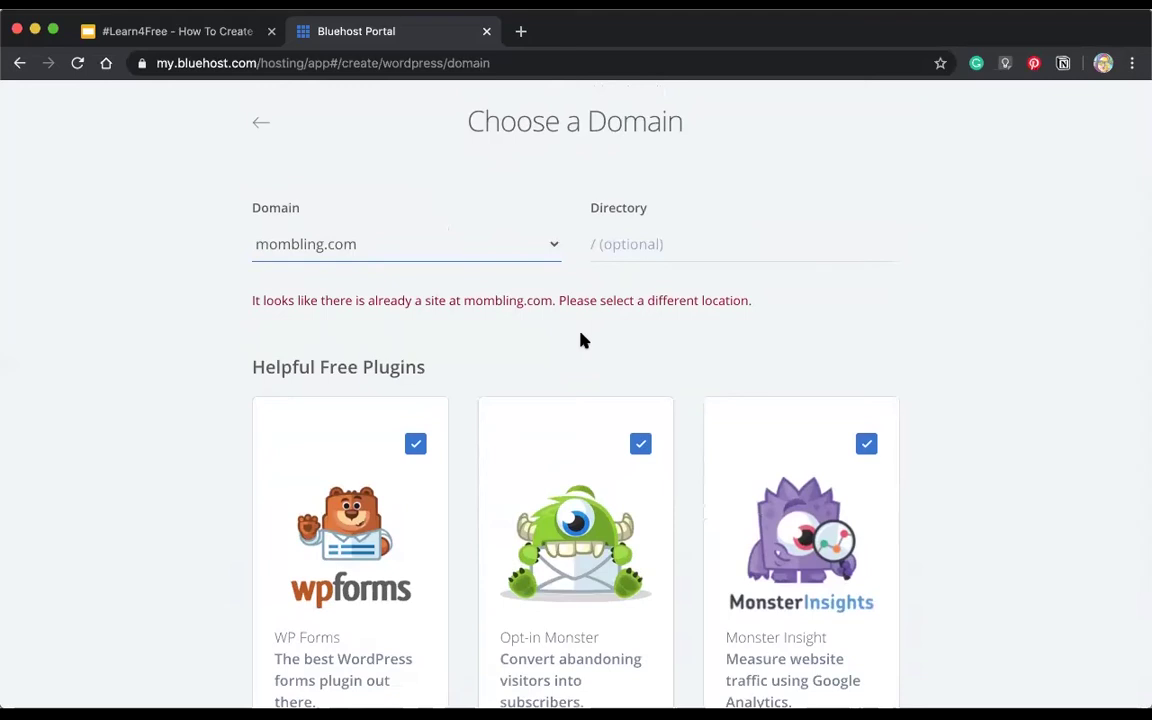
scroll(581, 337, down, 4)
scroll(581, 337, up, 3)
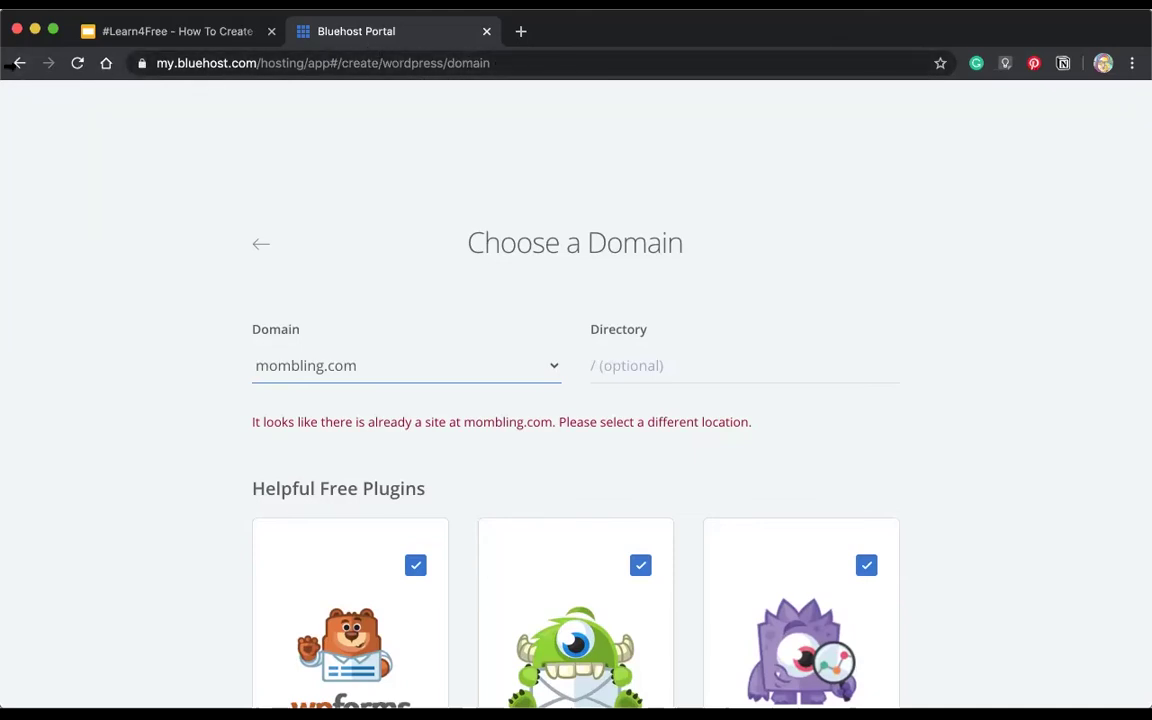
Return to the list of sites and open the management page for the Mombling site
click(20, 64)
click(20, 64)
click(20, 64)
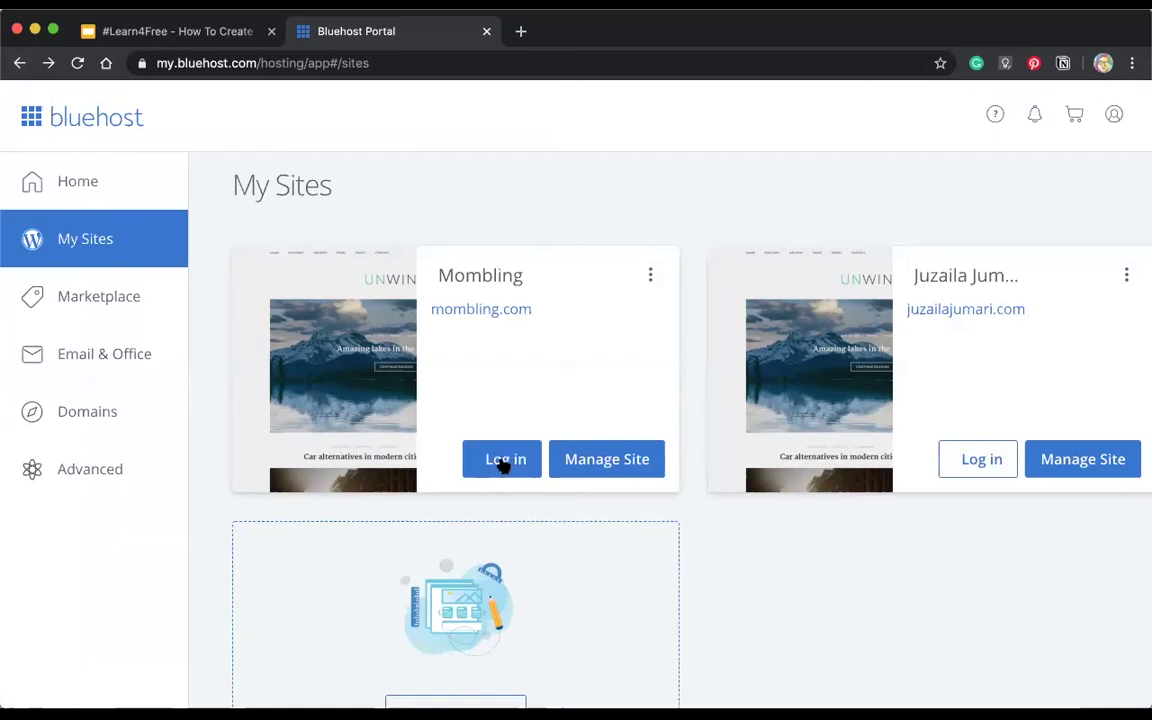
click(587, 456)
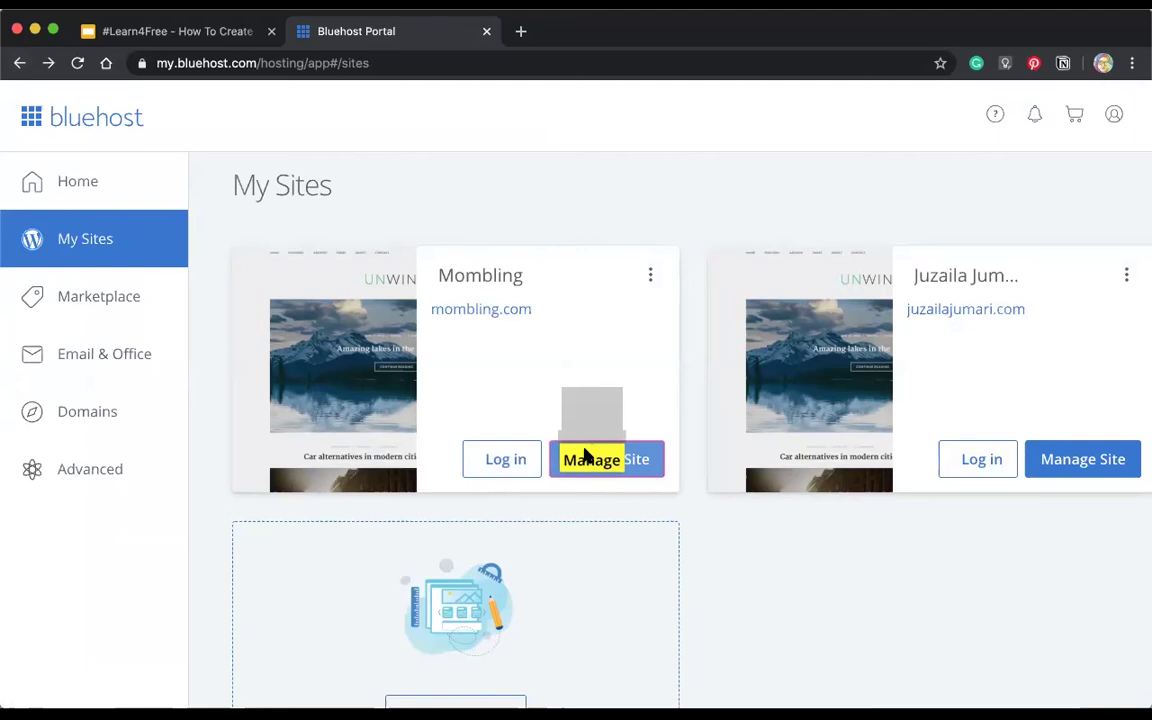
click(660, 468)
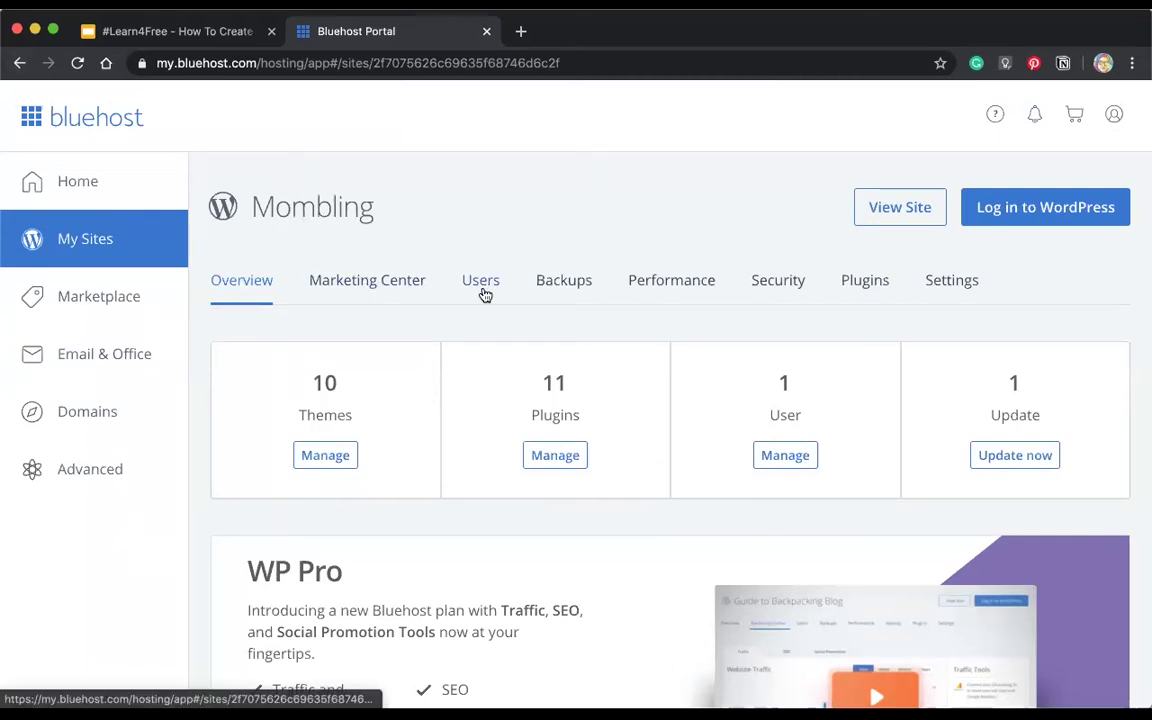
Examine the Mombling site's settings, marketing center and users pages
click(962, 290)
scroll(886, 383, down, 3)
scroll(885, 381, down, 3)
scroll(885, 381, up, 6)
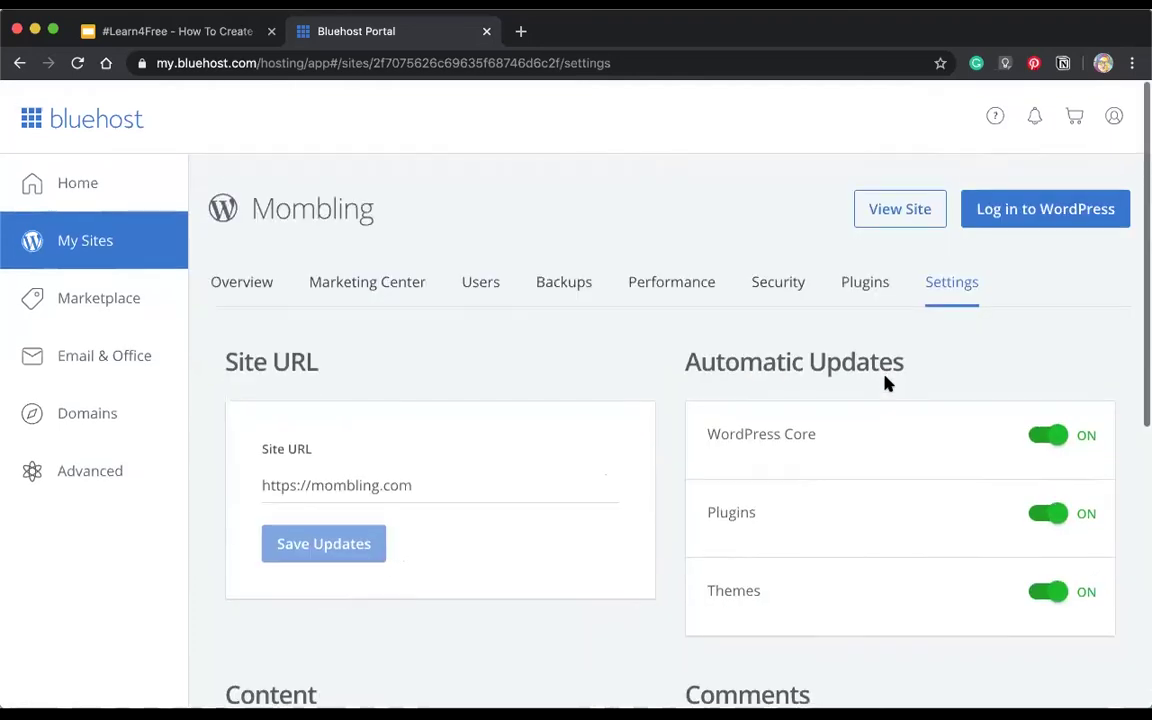
click(418, 288)
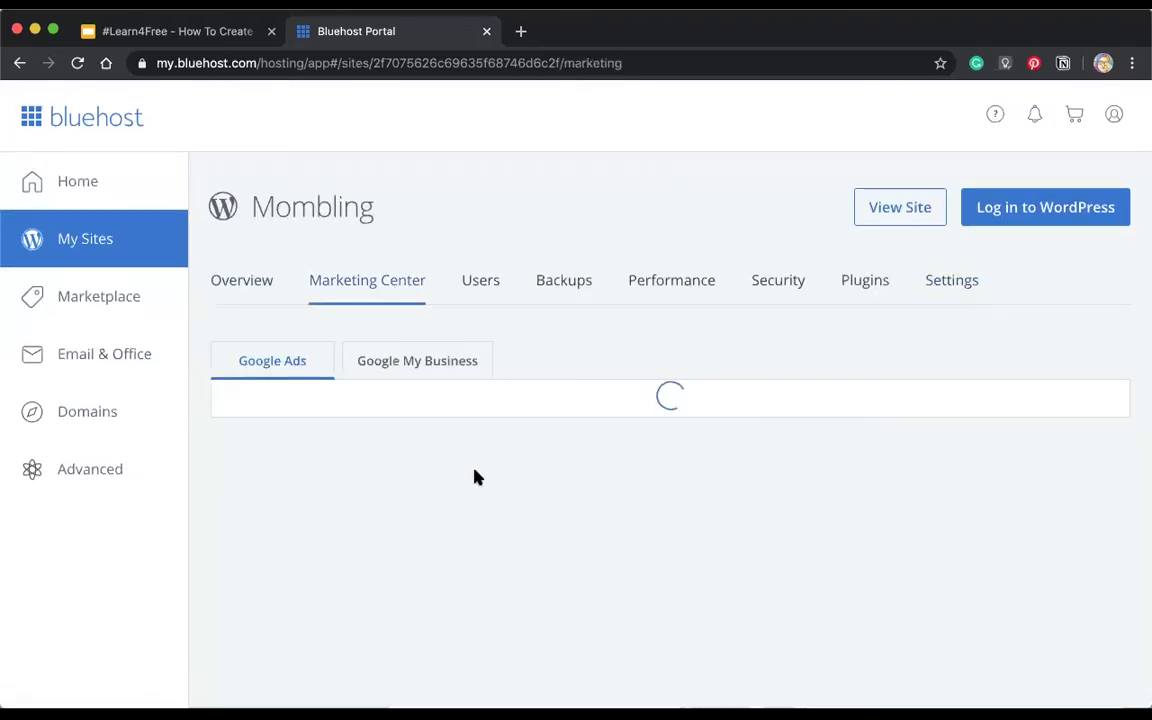
scroll(476, 477, down, 1)
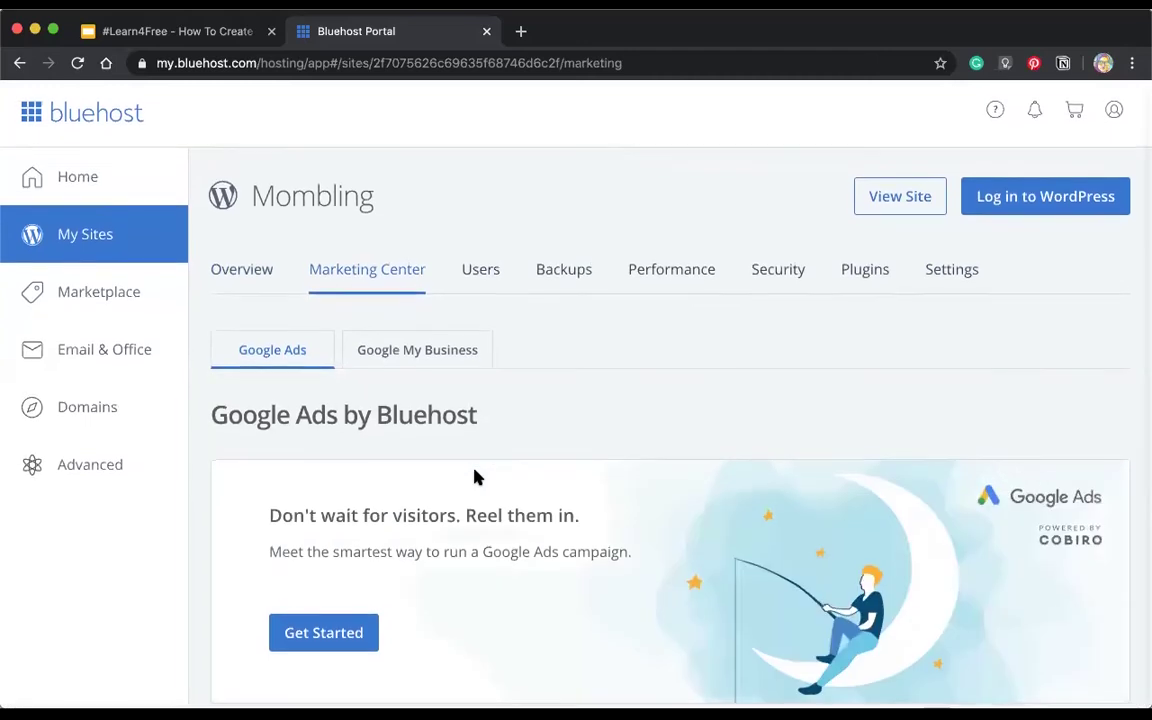
scroll(500, 450, up, 1)
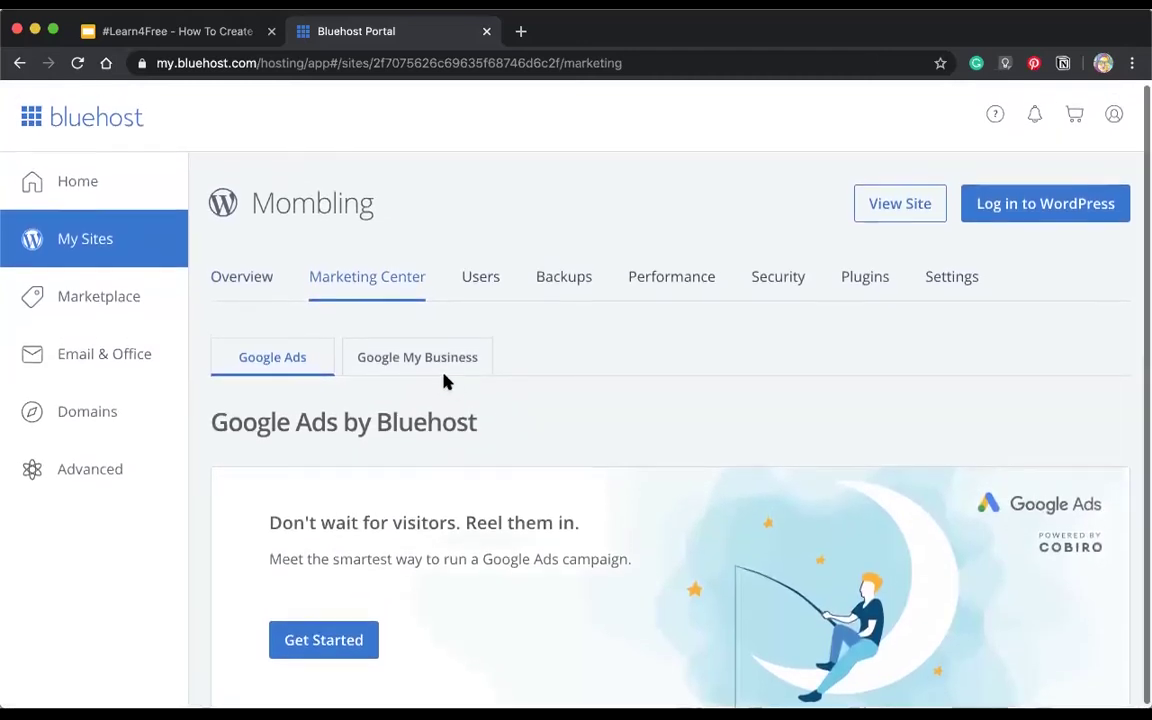
click(481, 285)
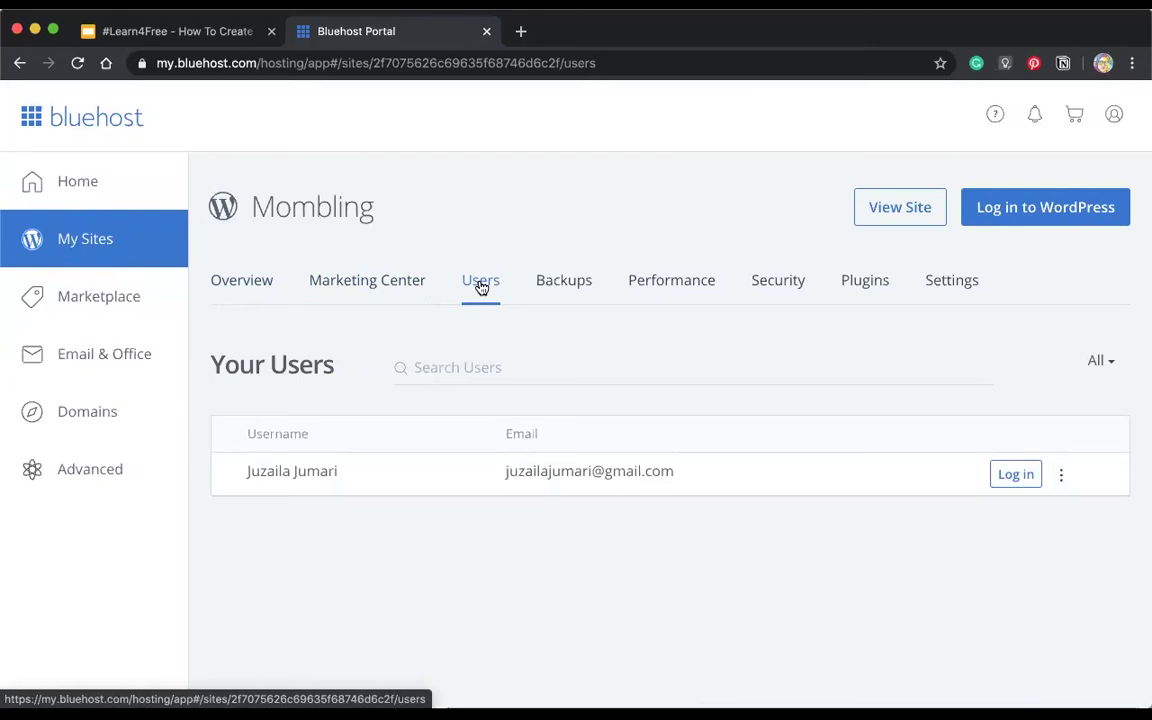
Log in to the WordPress dashboard of the Mombling site
click(1022, 217)
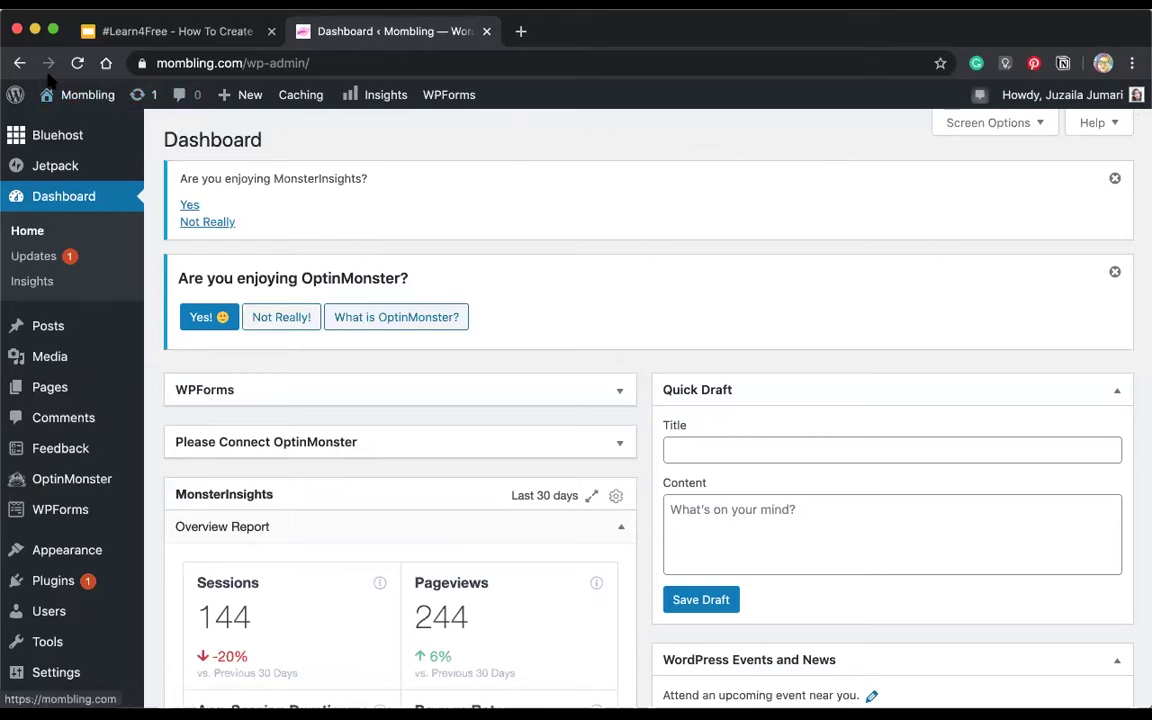
Return to Bluehost's list of sites and log in to the WordPress dashboard of the second site, next to Mombling
click(19, 63)
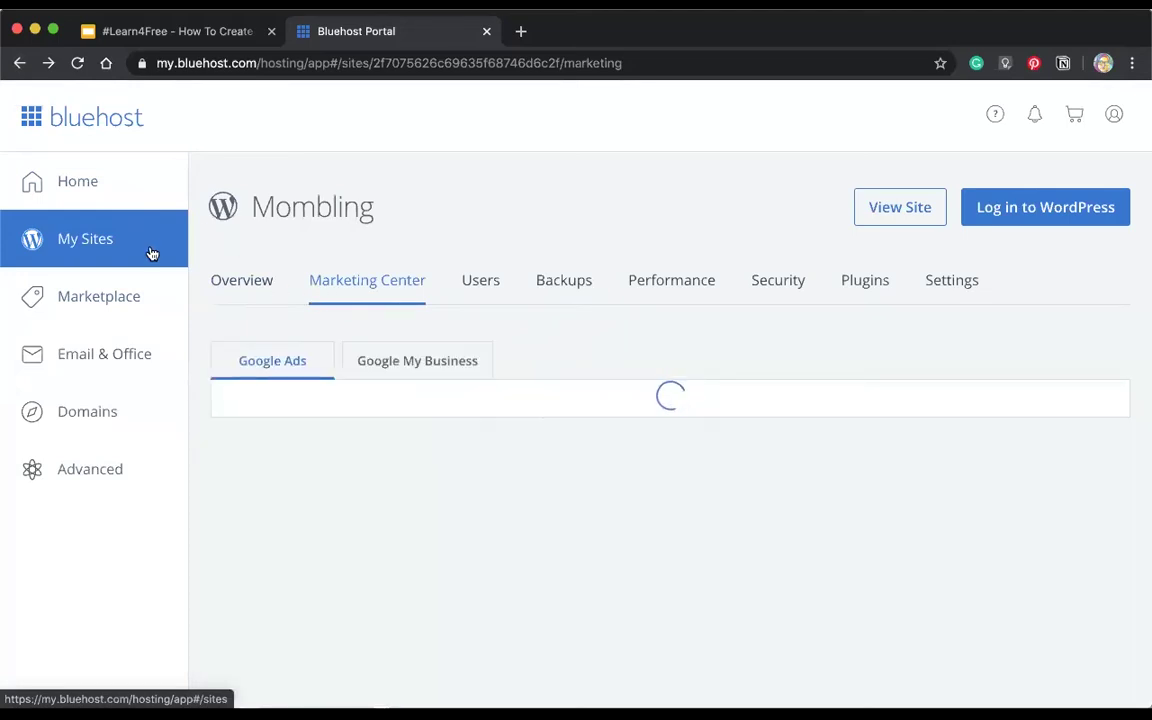
click(150, 253)
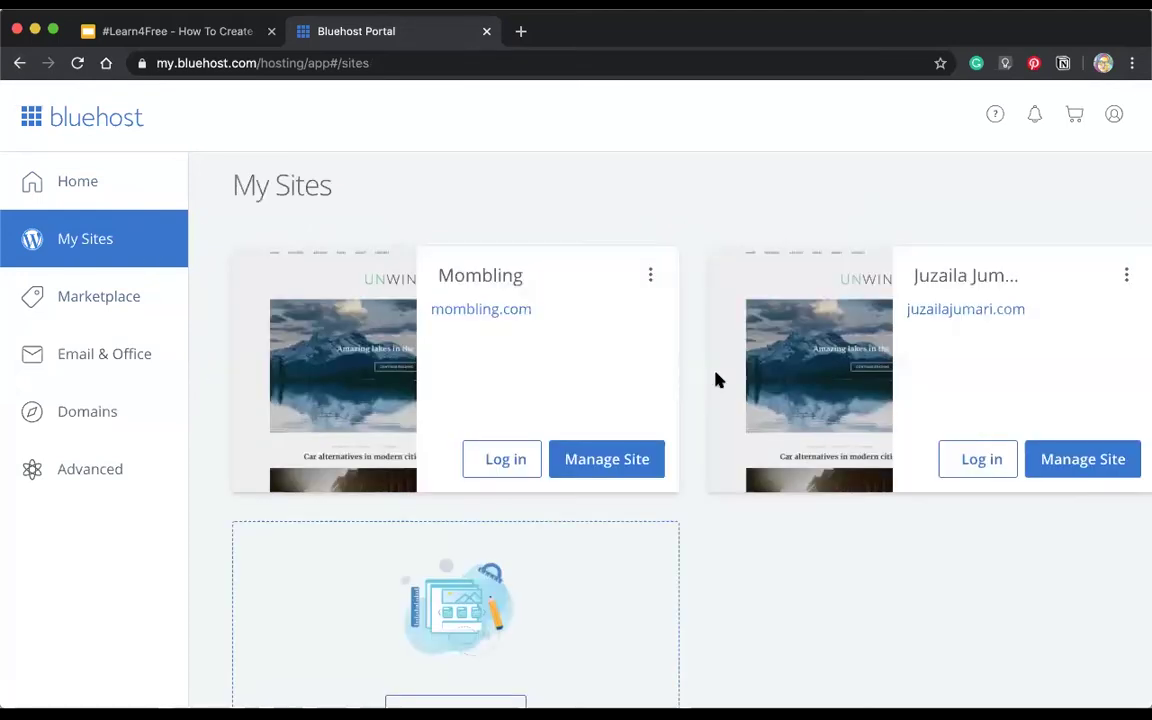
click(981, 463)
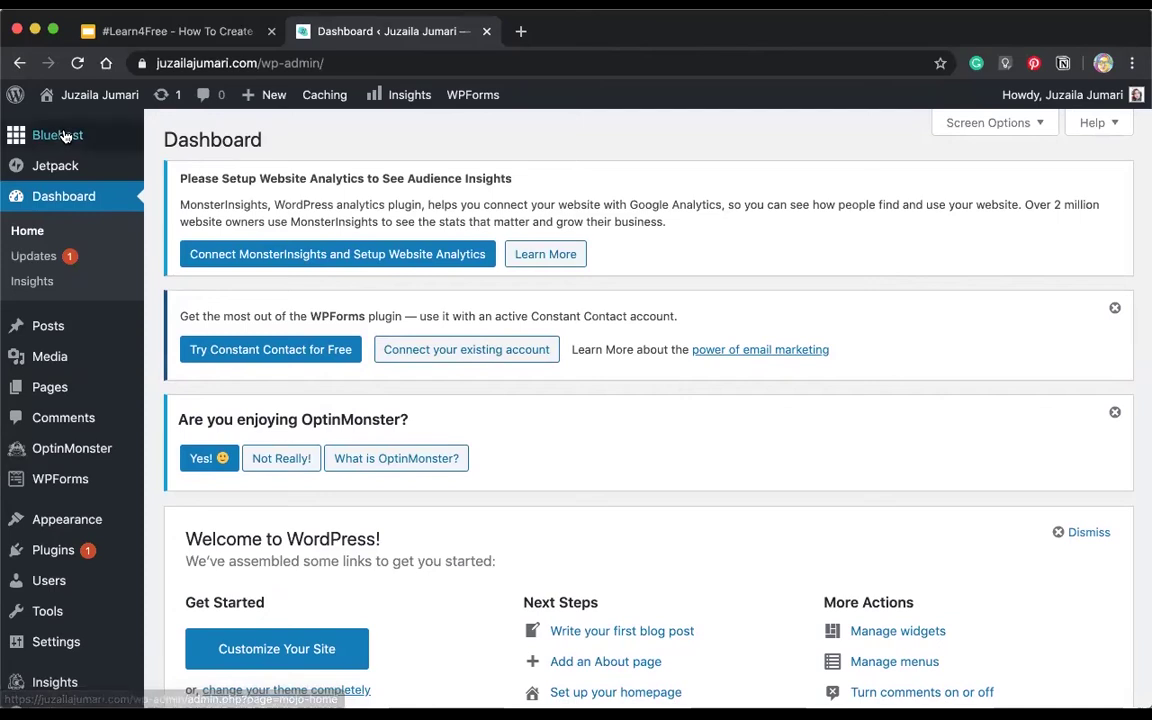
mouse_move(96, 125)
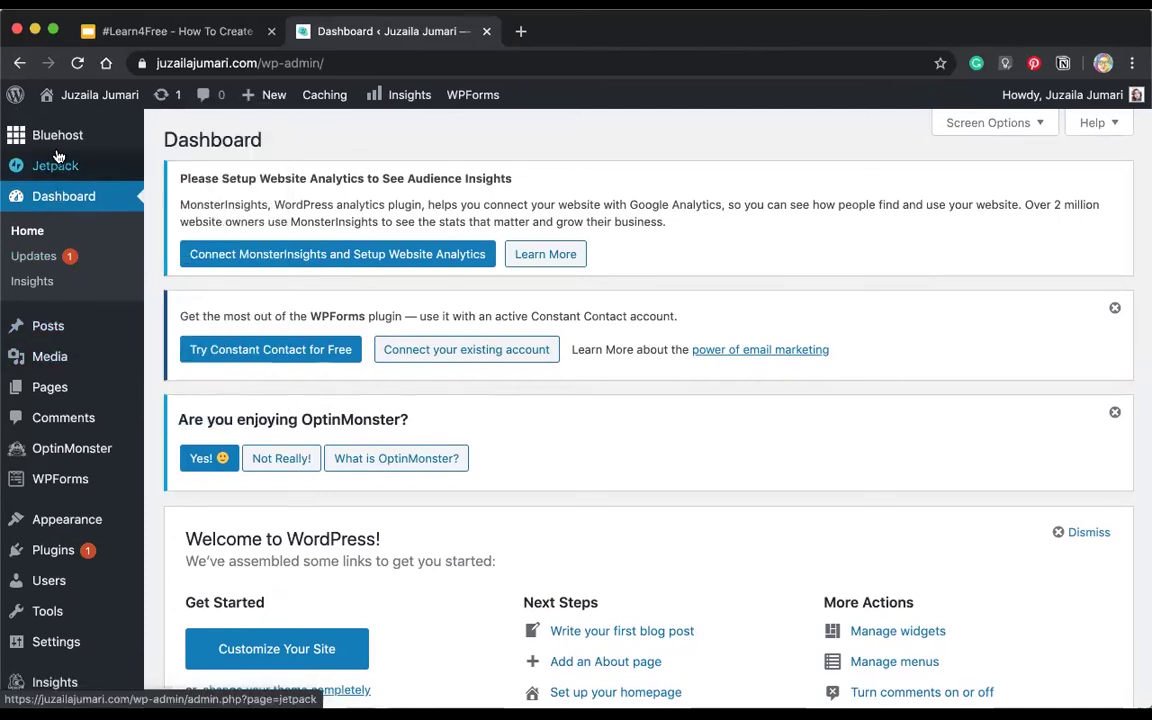
mouse_move(62, 148)
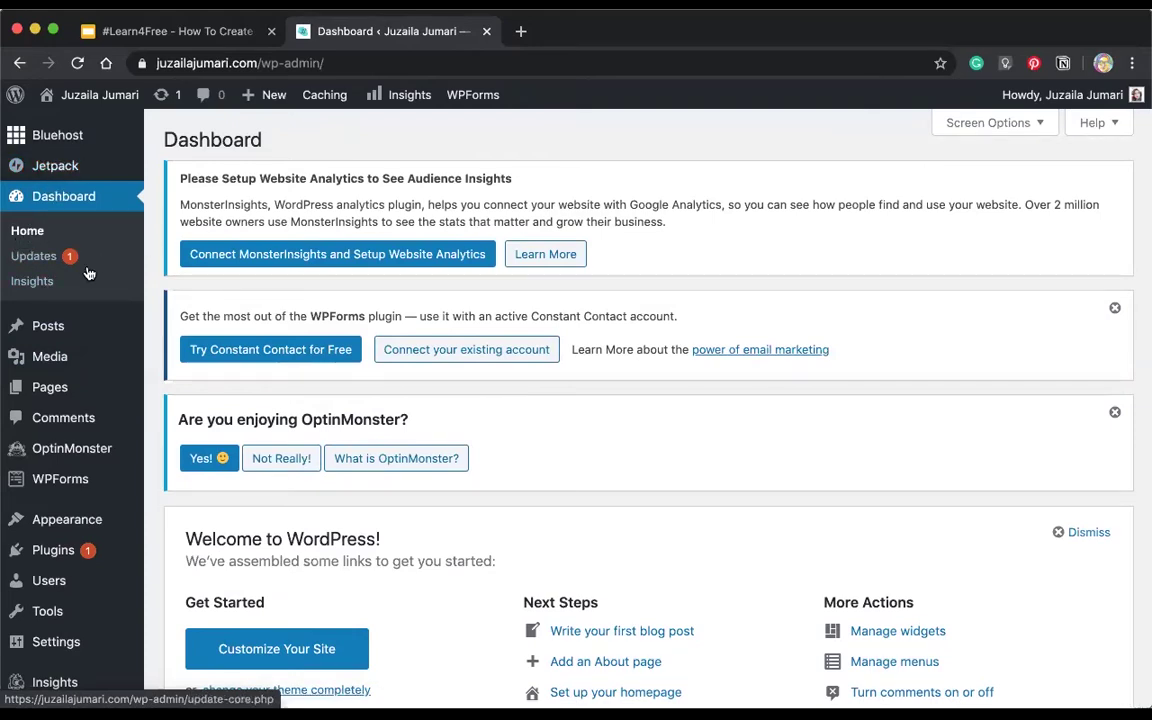
View all posts, open the "Hello world!" post in the editor, and return to the posts list
mouse_move(56, 334)
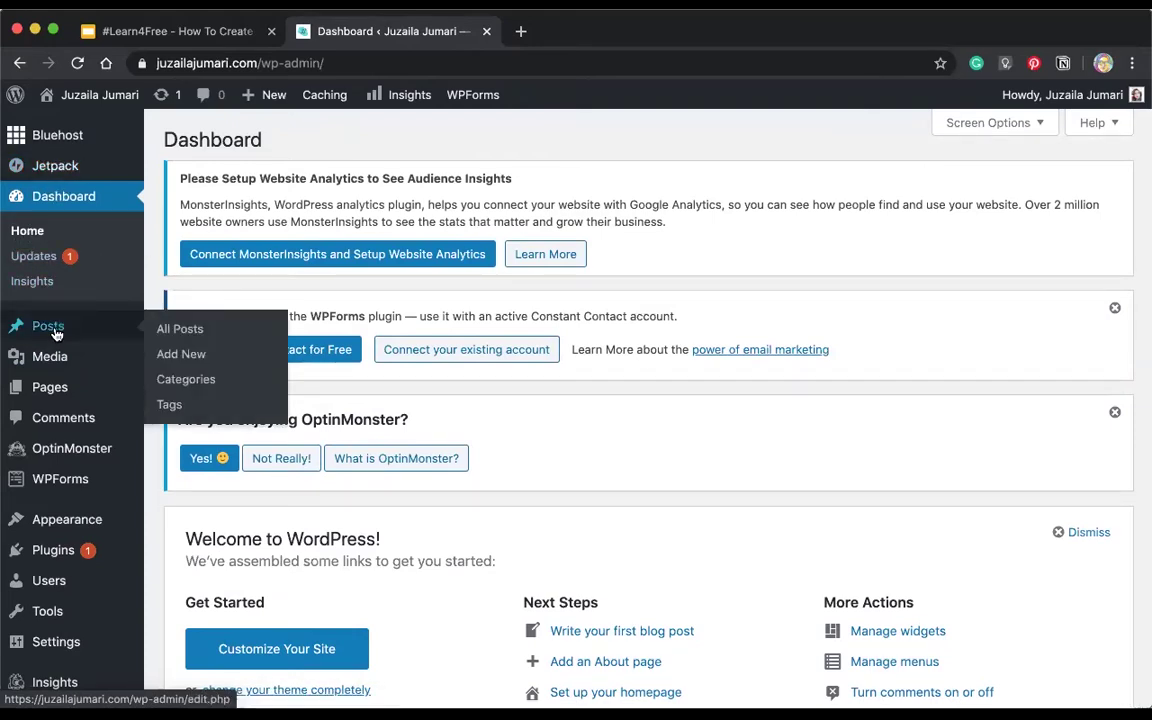
click(56, 334)
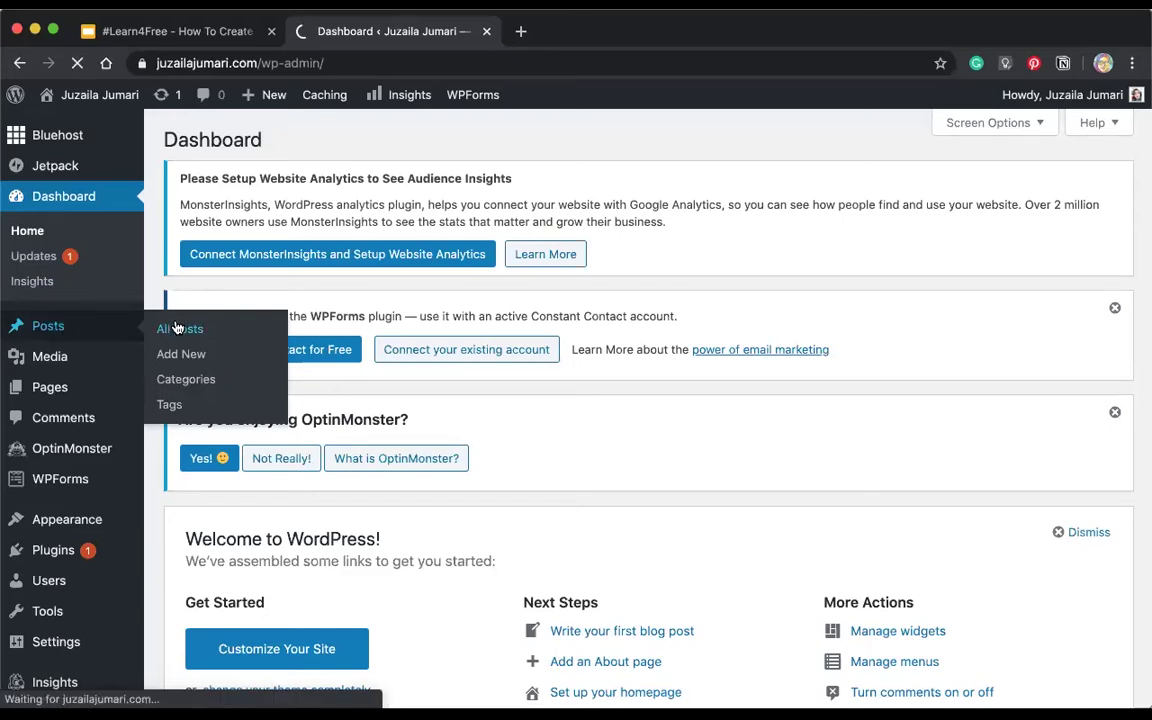
scroll(415, 428, down, 5)
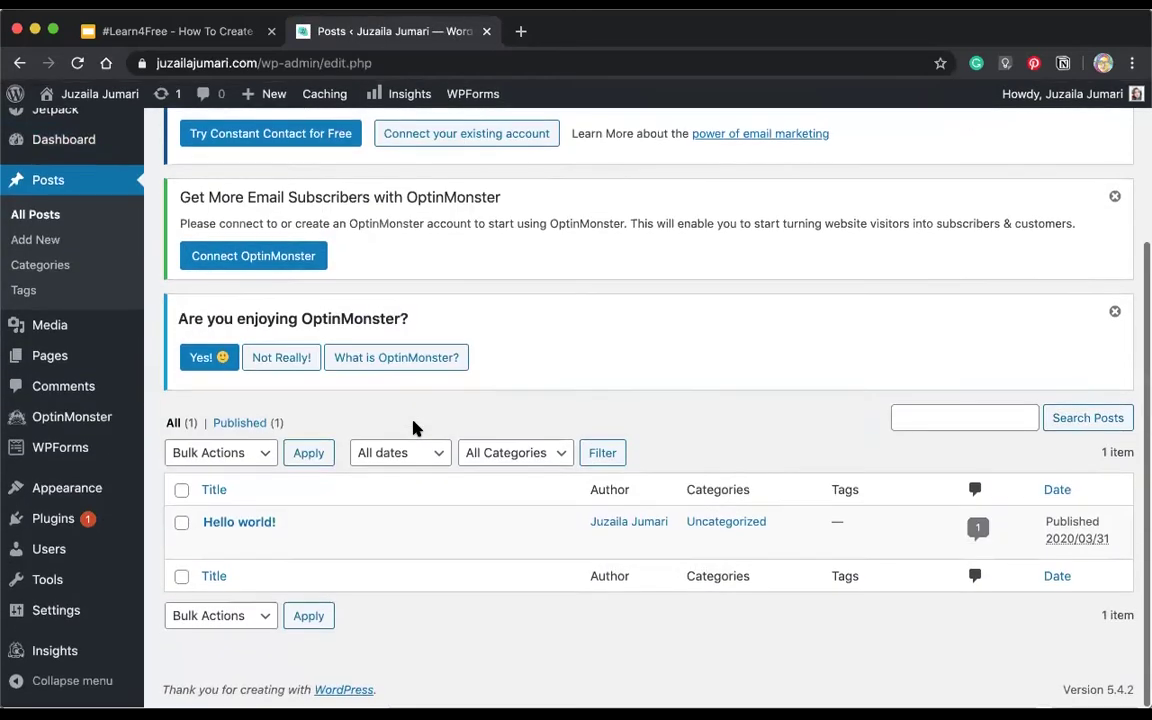
mouse_move(239, 522)
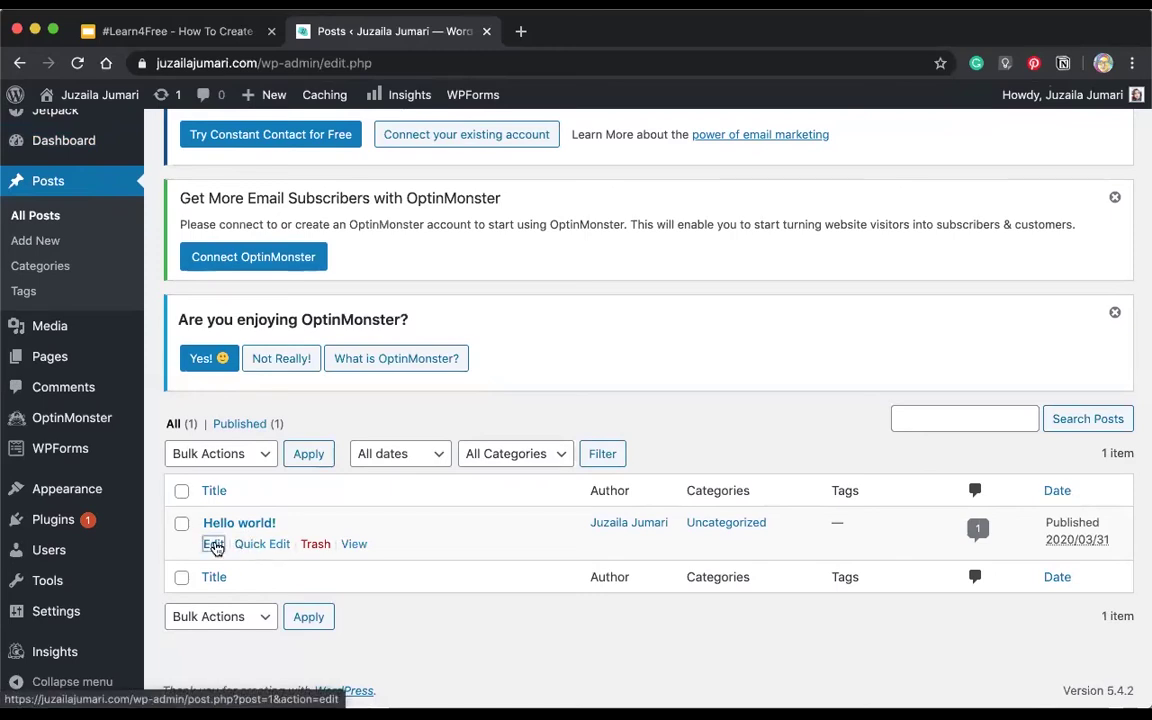
click(214, 546)
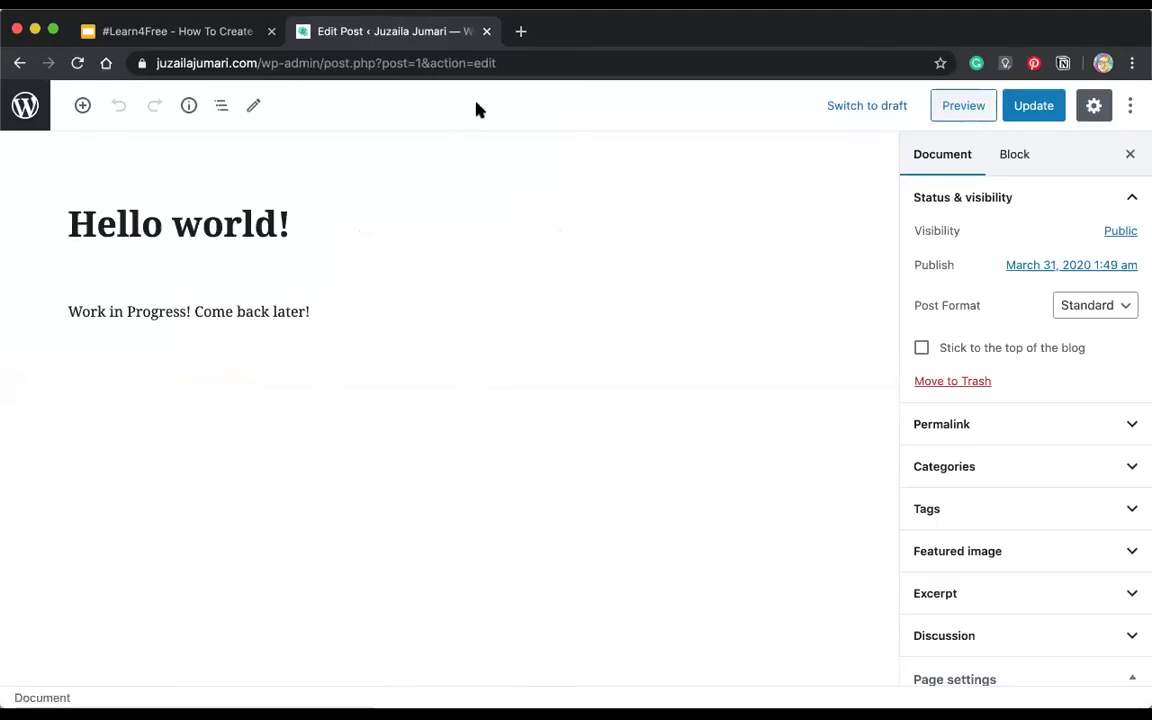
click(19, 62)
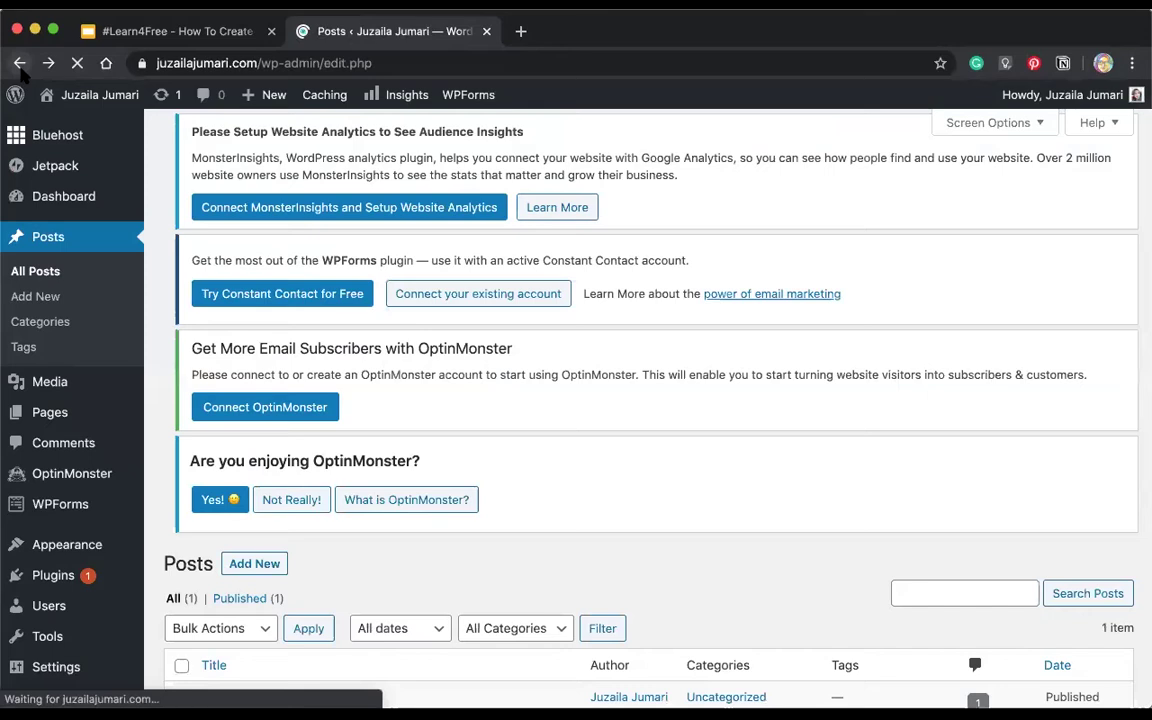
Open the site's installed themes and look through them
mouse_move(62, 487)
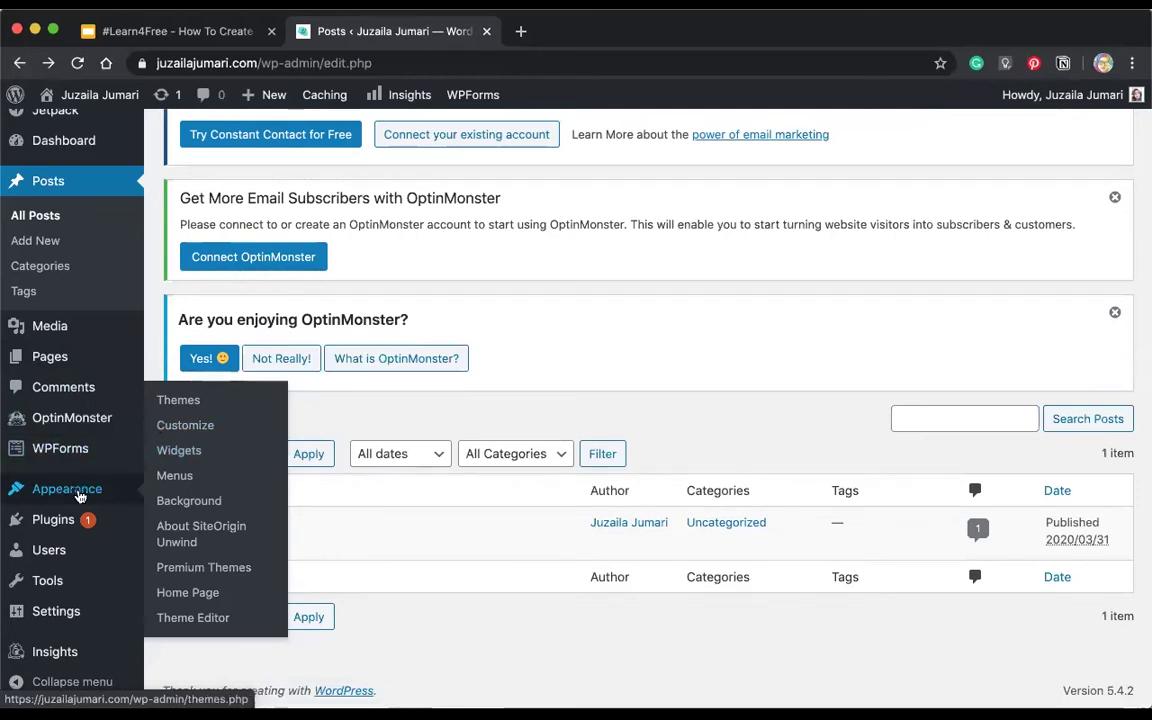
click(185, 399)
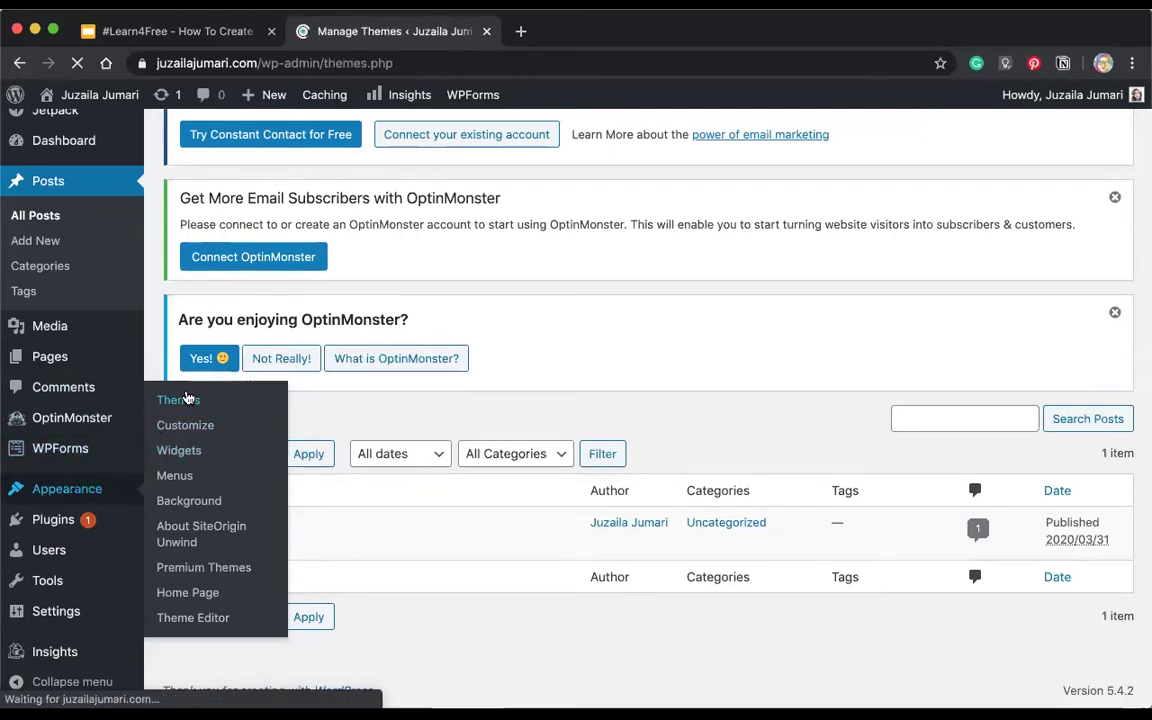
scroll(528, 448, down, 3)
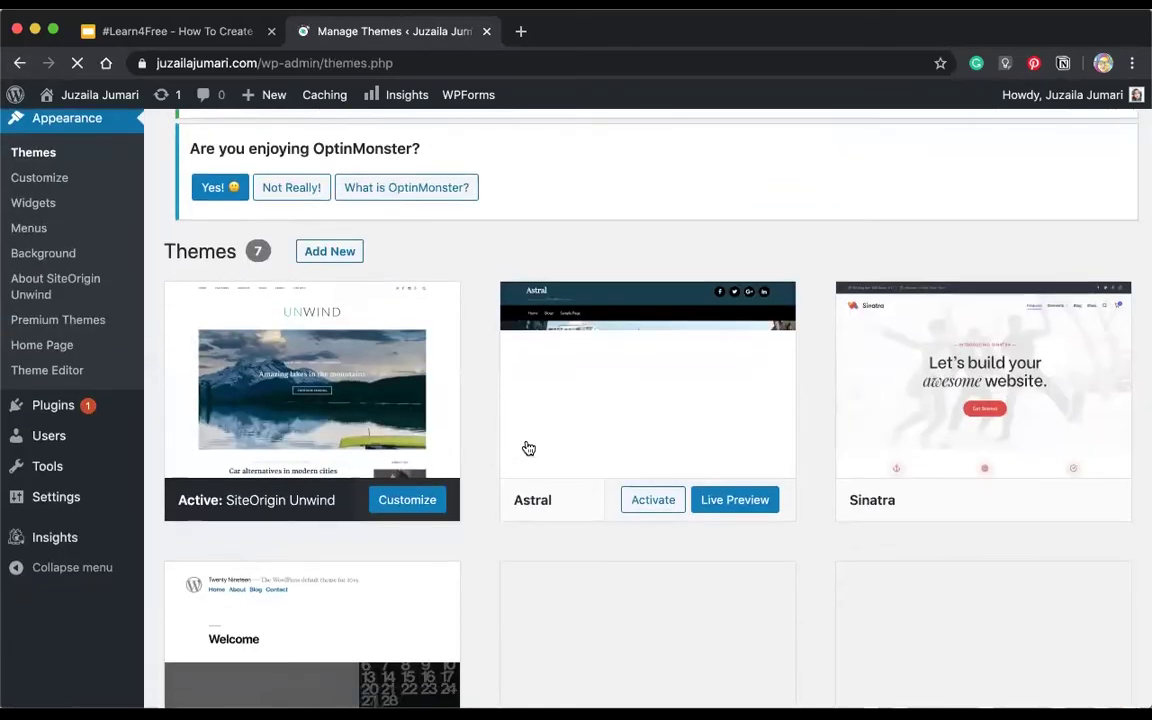
scroll(528, 448, up, 2)
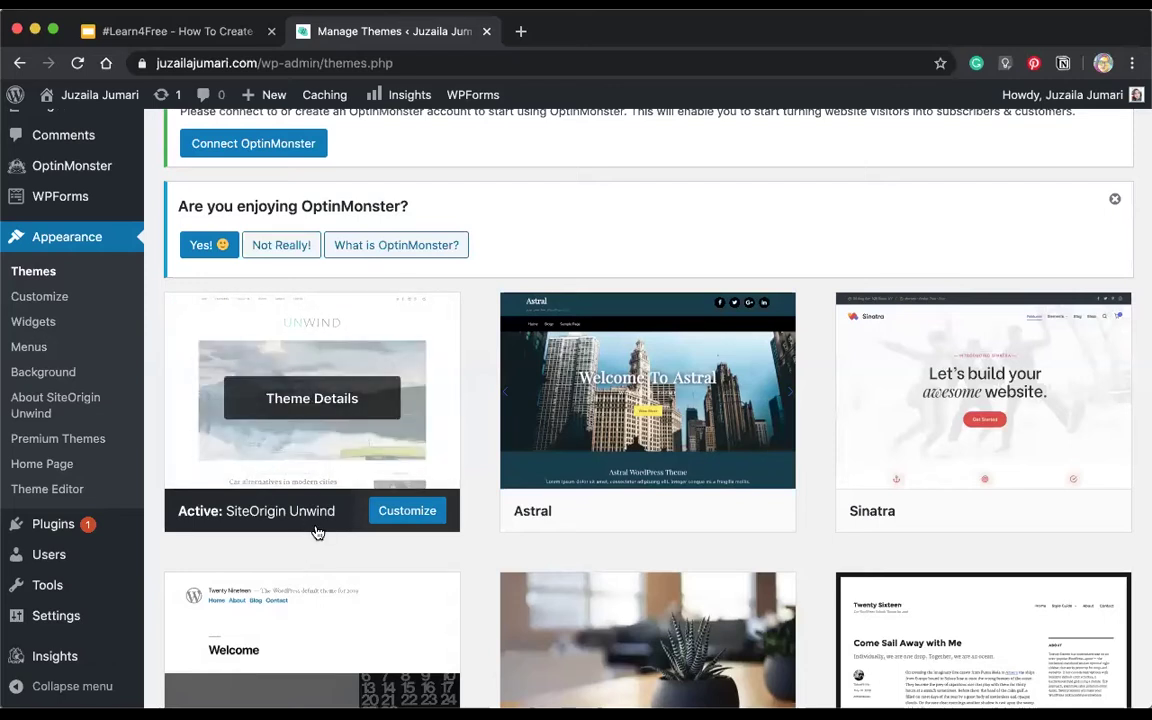
Start customizing the active SiteOrigin Unwind theme and open the Branding section of its theme settings
click(393, 518)
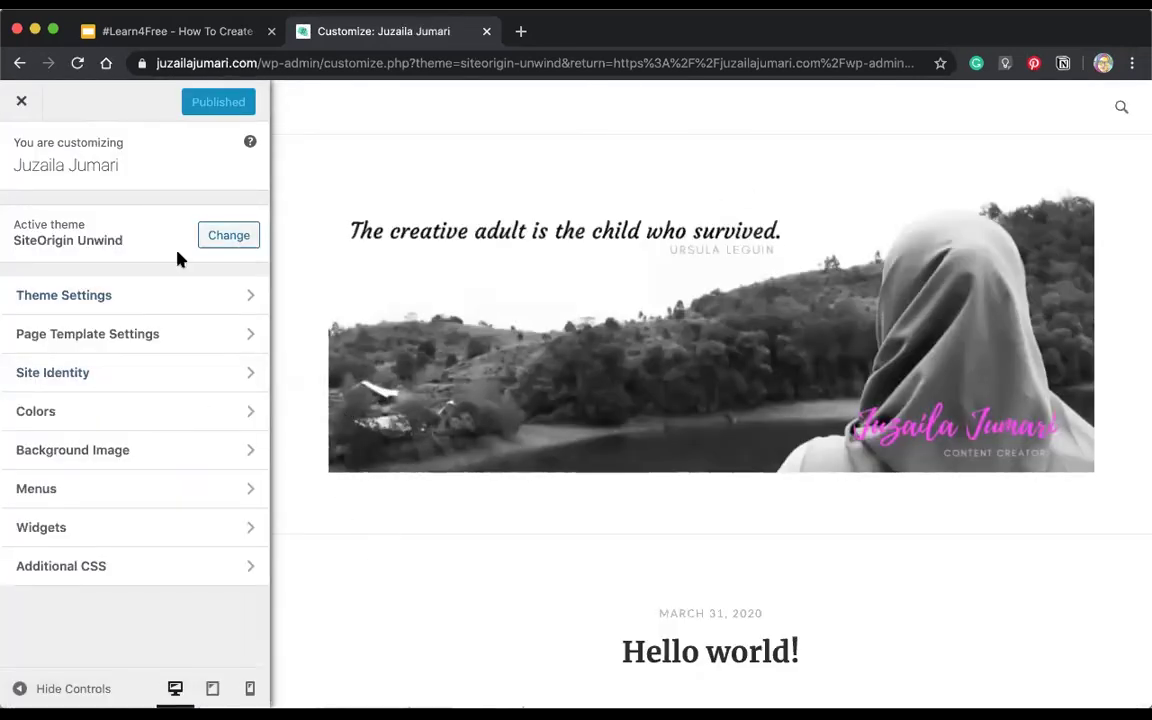
click(118, 304)
click(131, 218)
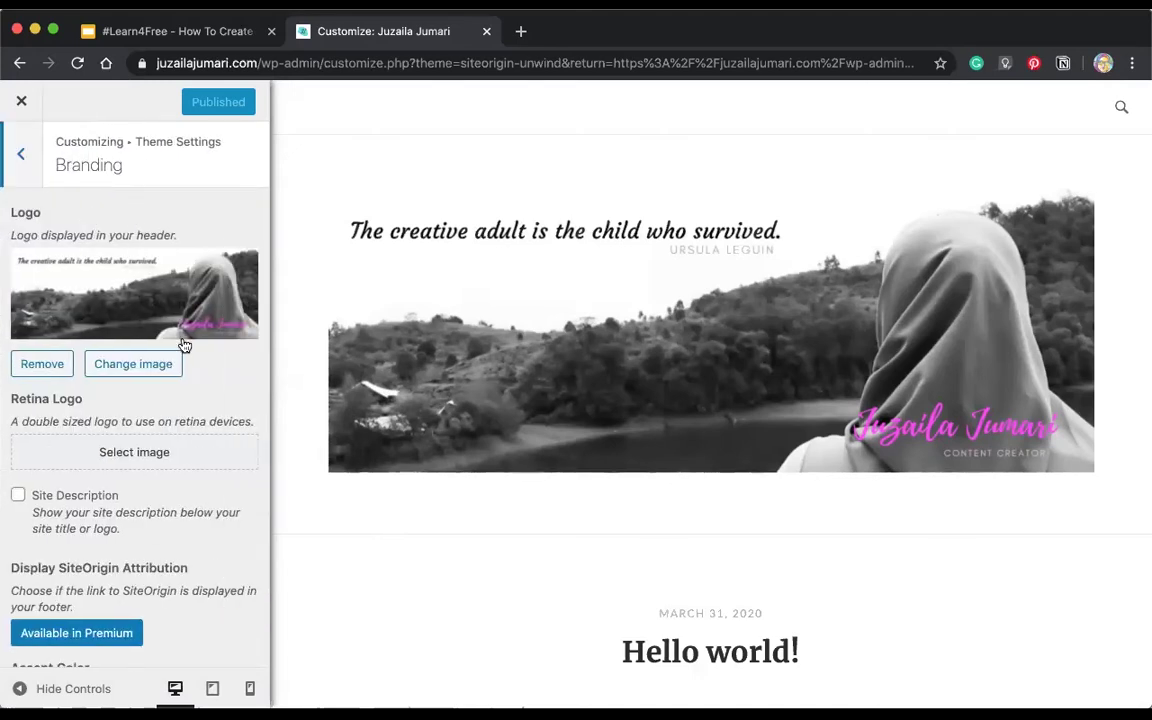
Set Favicon.png from the media library as the retina logo and publish the change
scroll(211, 281, down, 5)
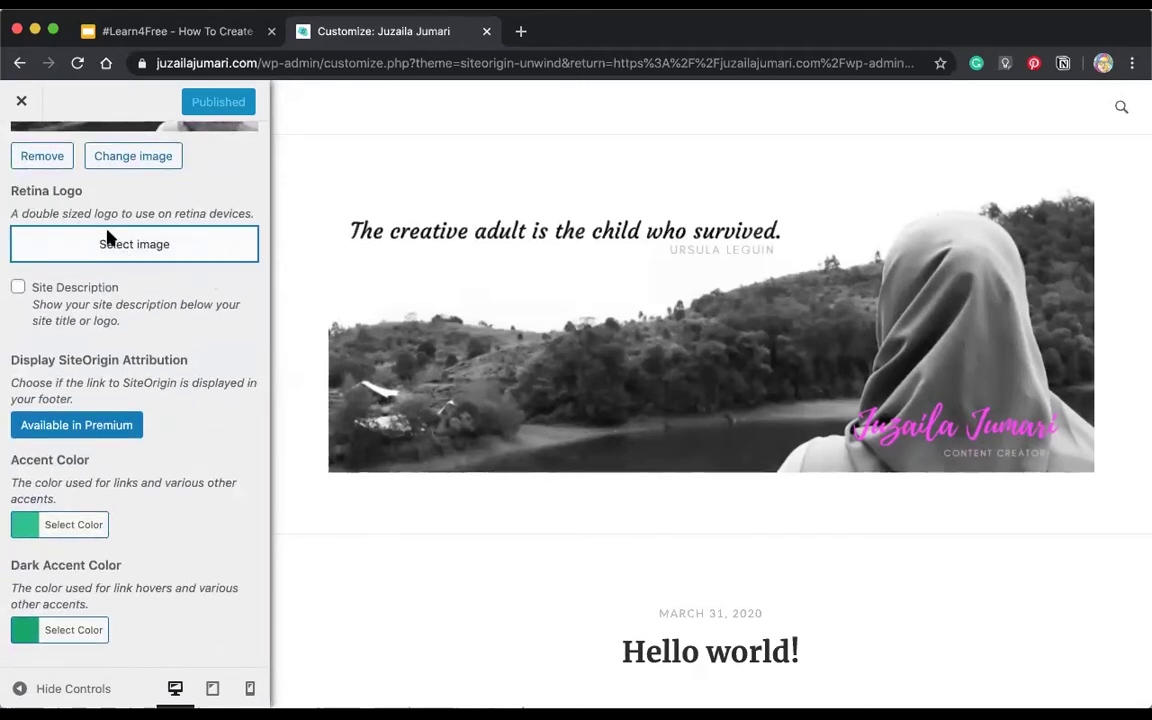
click(108, 240)
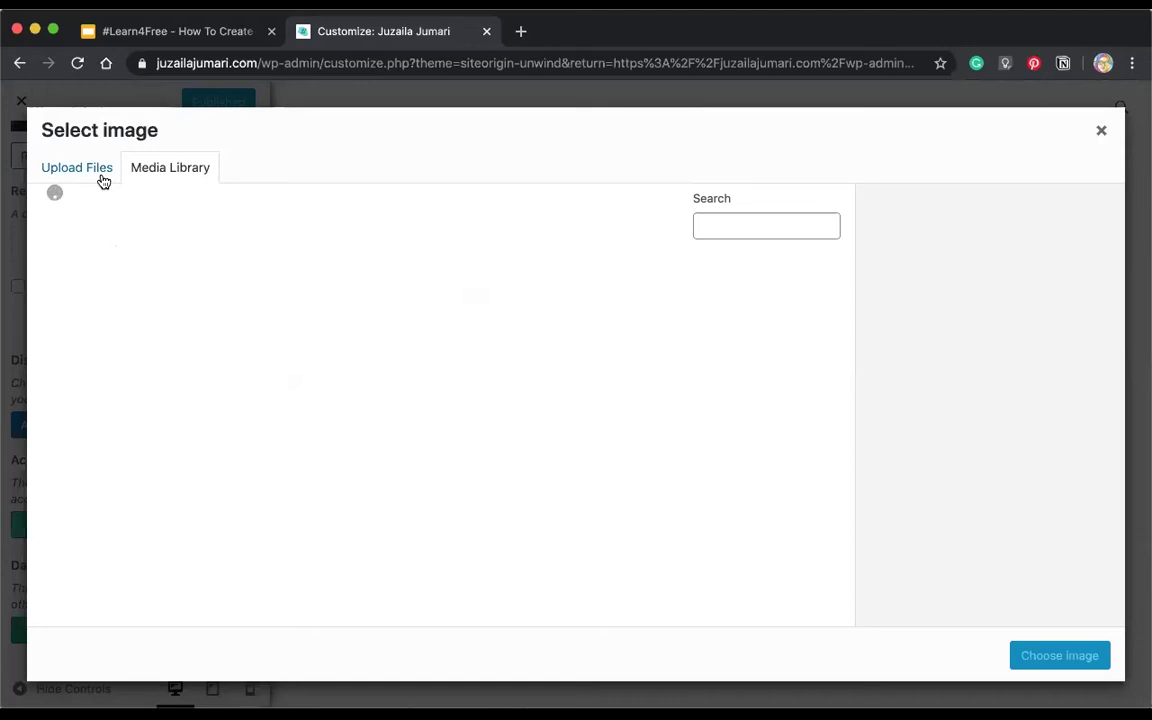
click(222, 362)
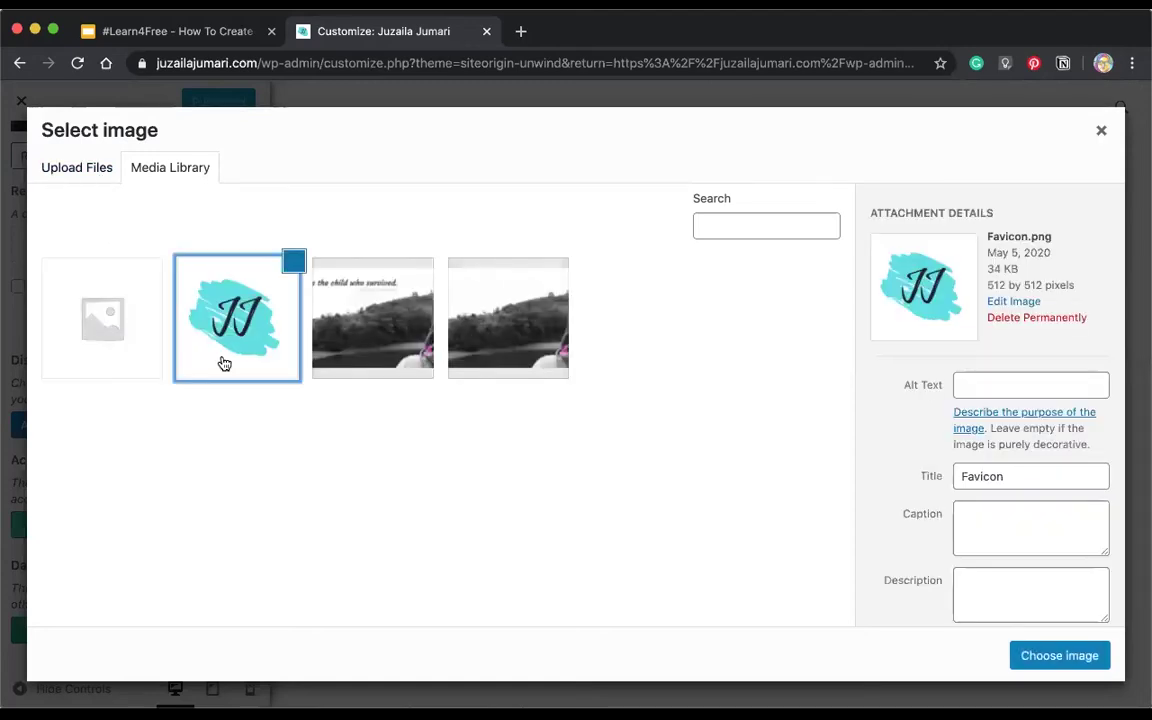
click(1075, 657)
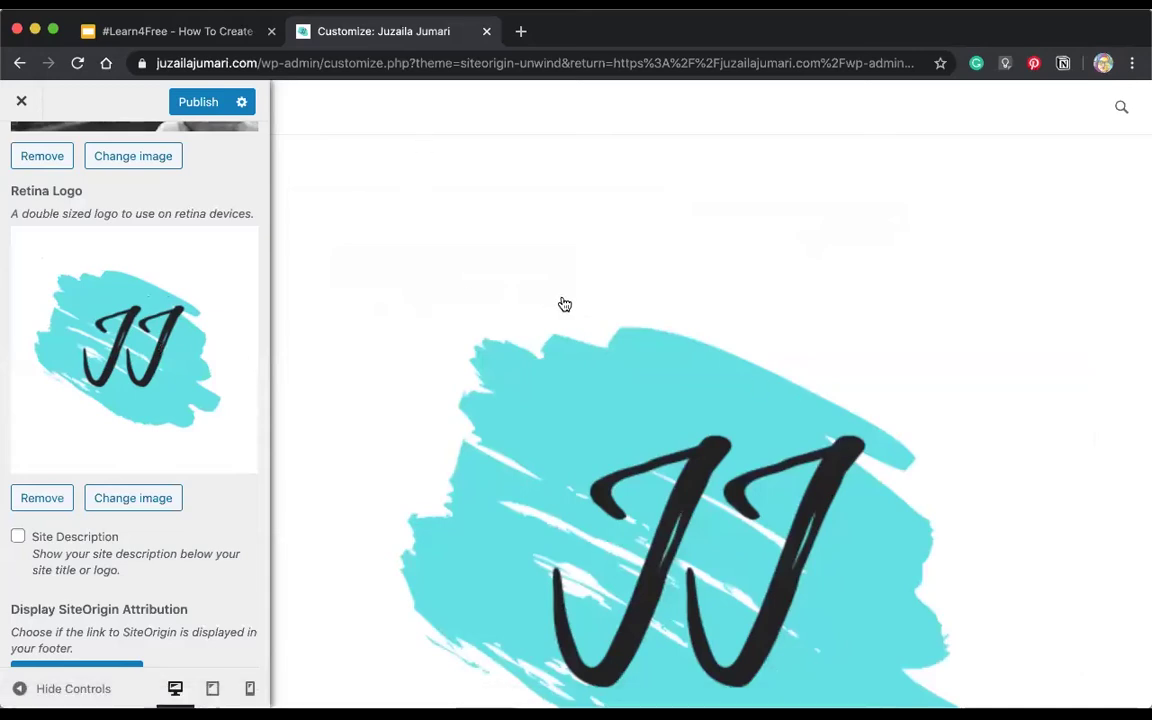
scroll(563, 304, down, 5)
scroll(563, 304, up, 5)
click(198, 100)
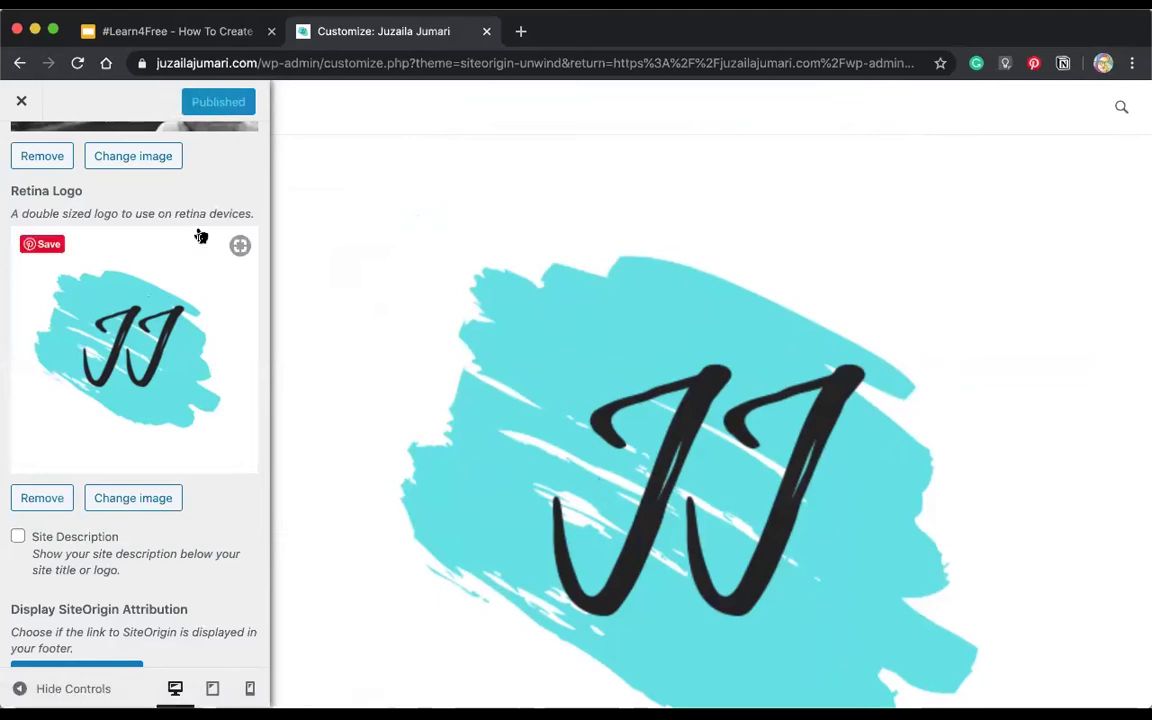
Examine the Branding options and preview, and check the published logo on the live homepage in a new browser tab
scroll(215, 369, down, 2)
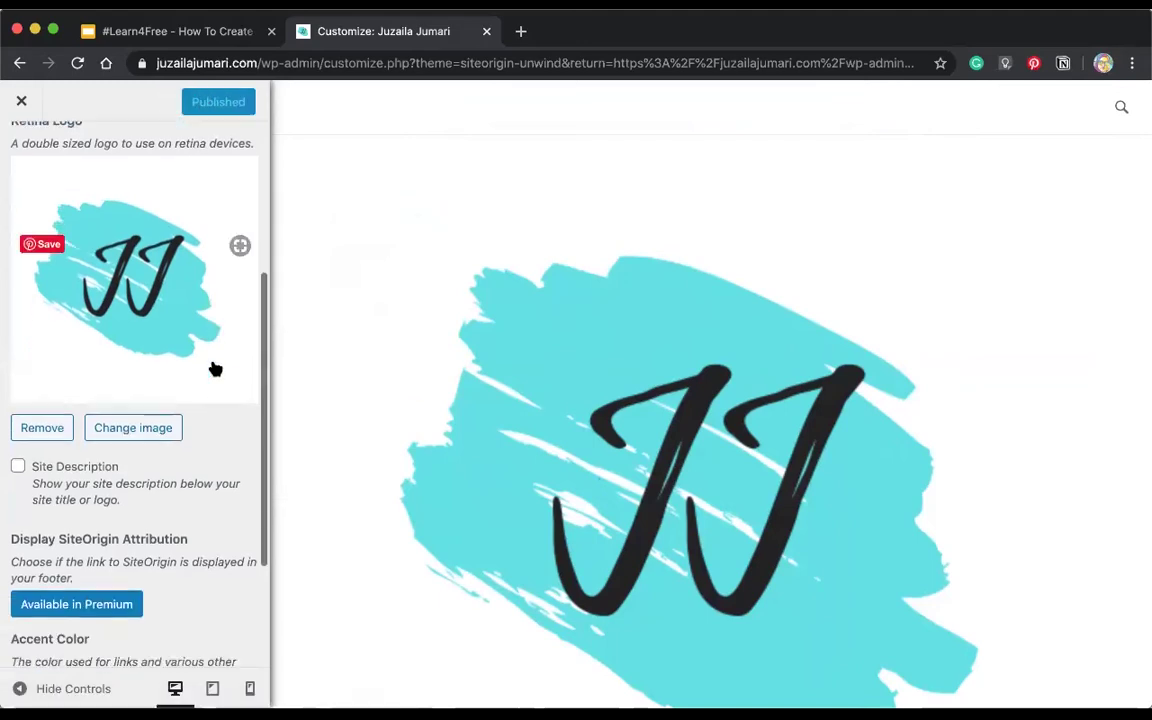
scroll(210, 420, down, 3)
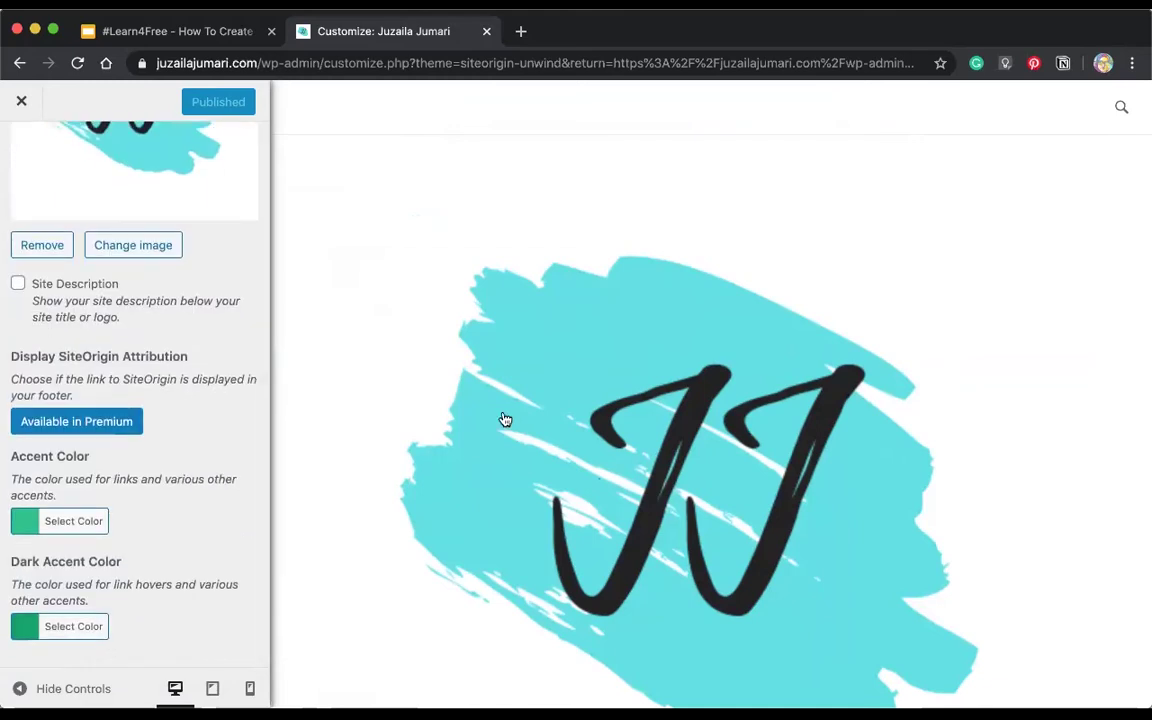
scroll(473, 368, down, 5)
scroll(295, 187, up, 5)
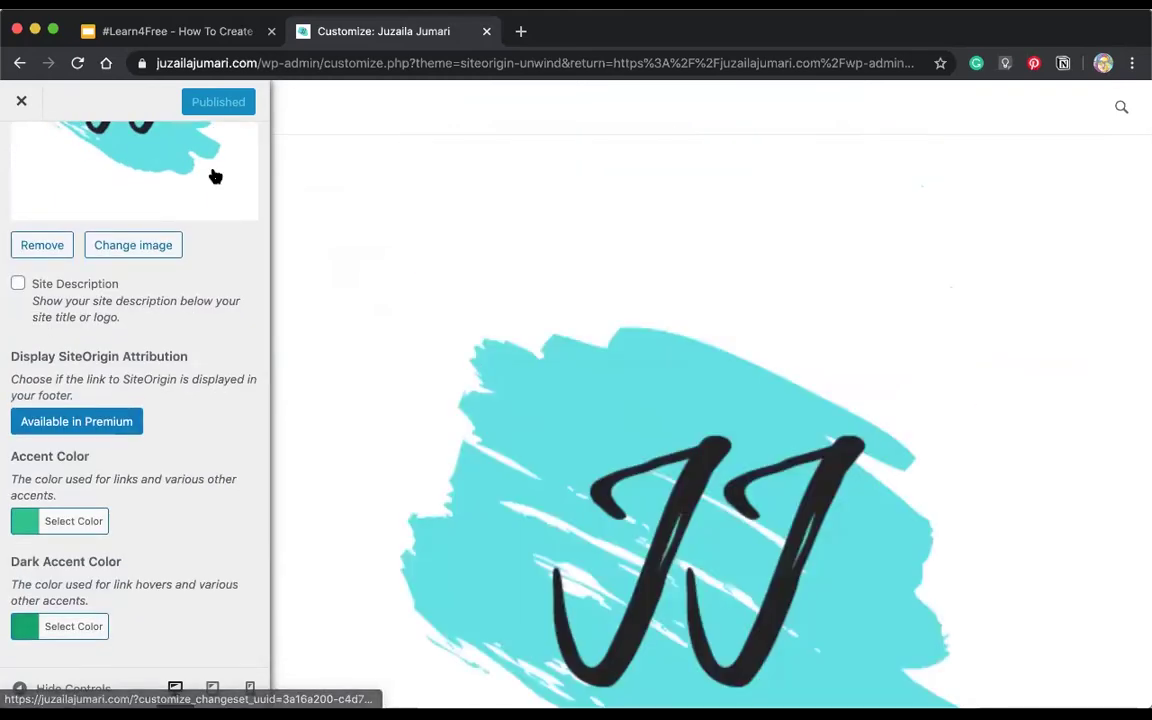
scroll(213, 175, up, 5)
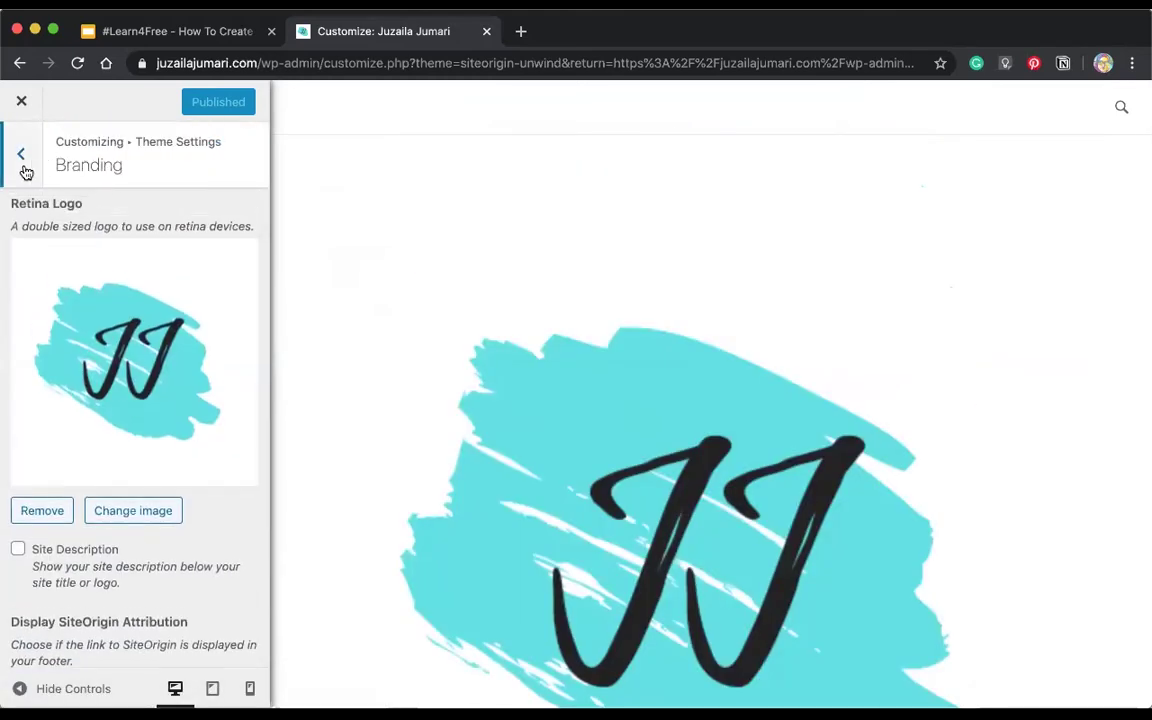
click(520, 31)
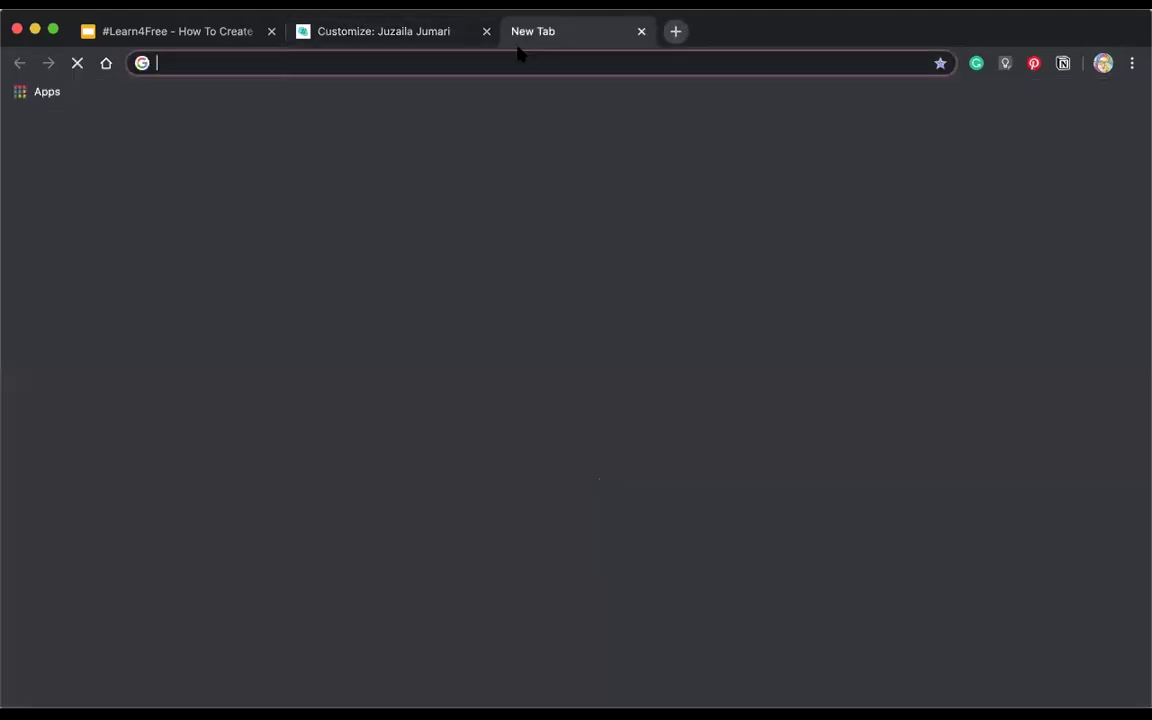
text(ju)
key(Return)
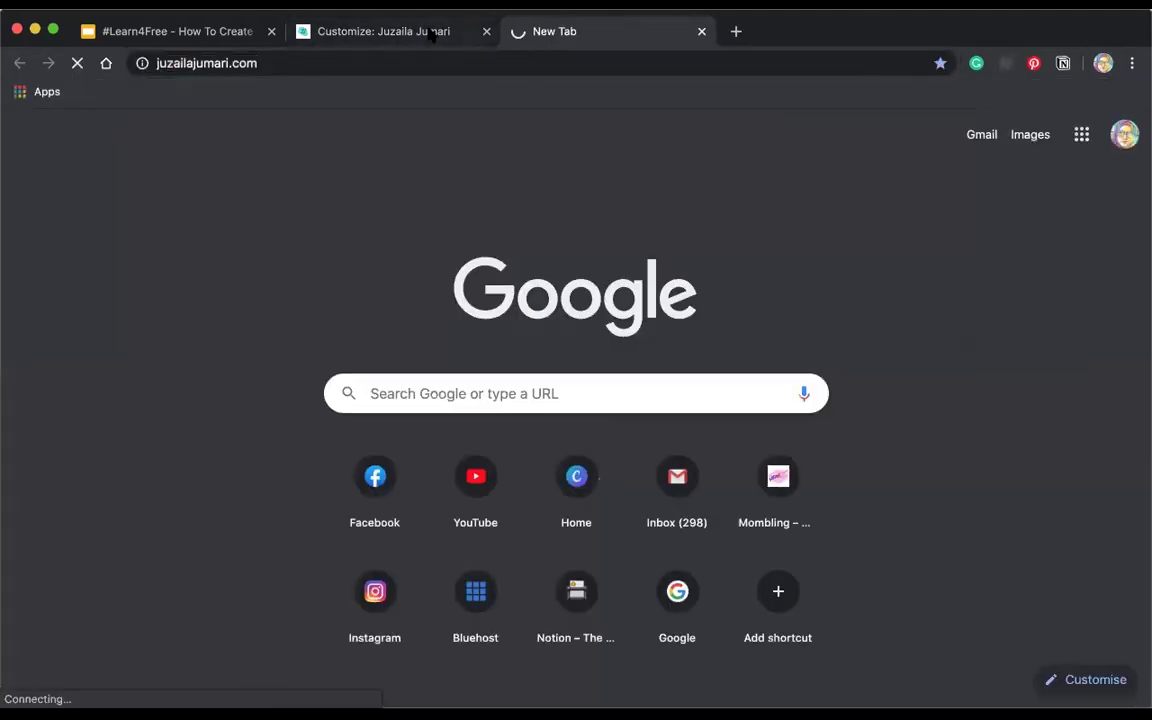
click(383, 31)
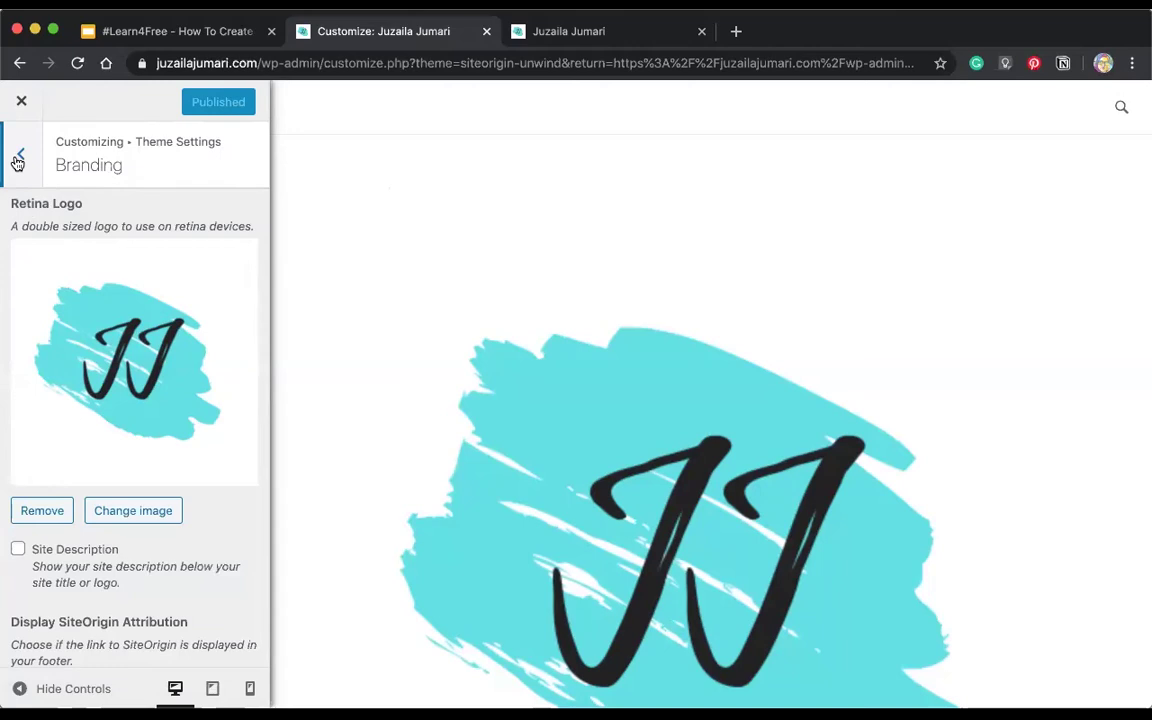
click(650, 31)
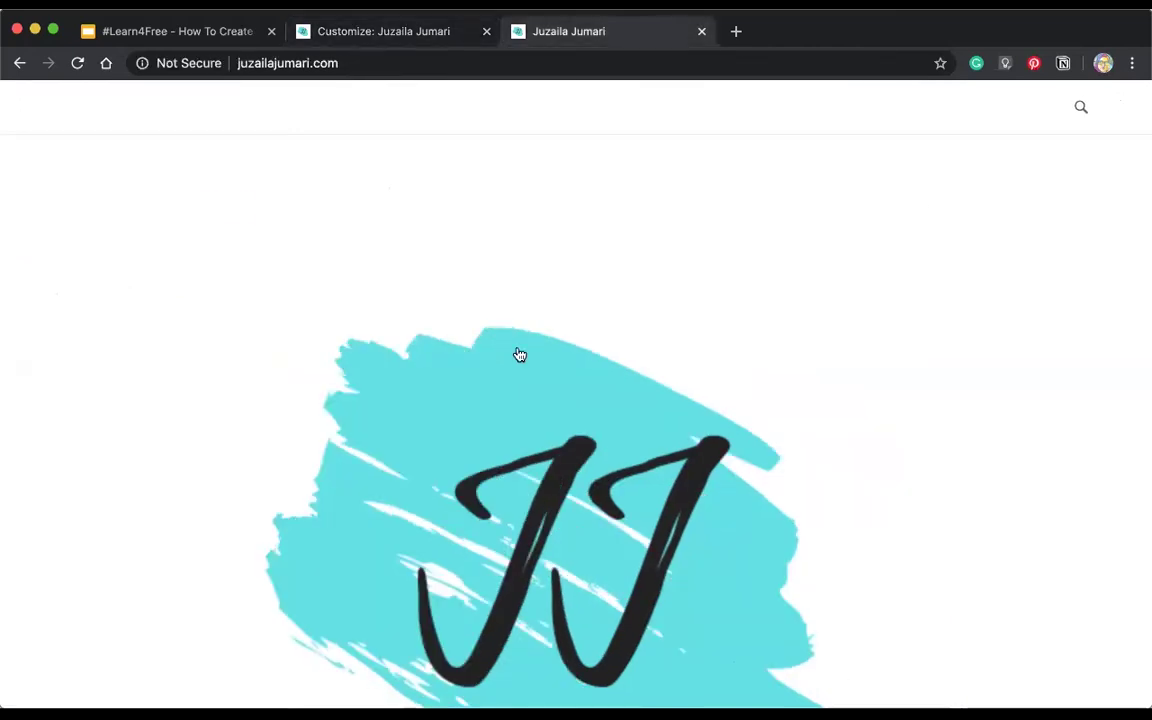
scroll(520, 355, down, 10)
scroll(520, 355, up, 10)
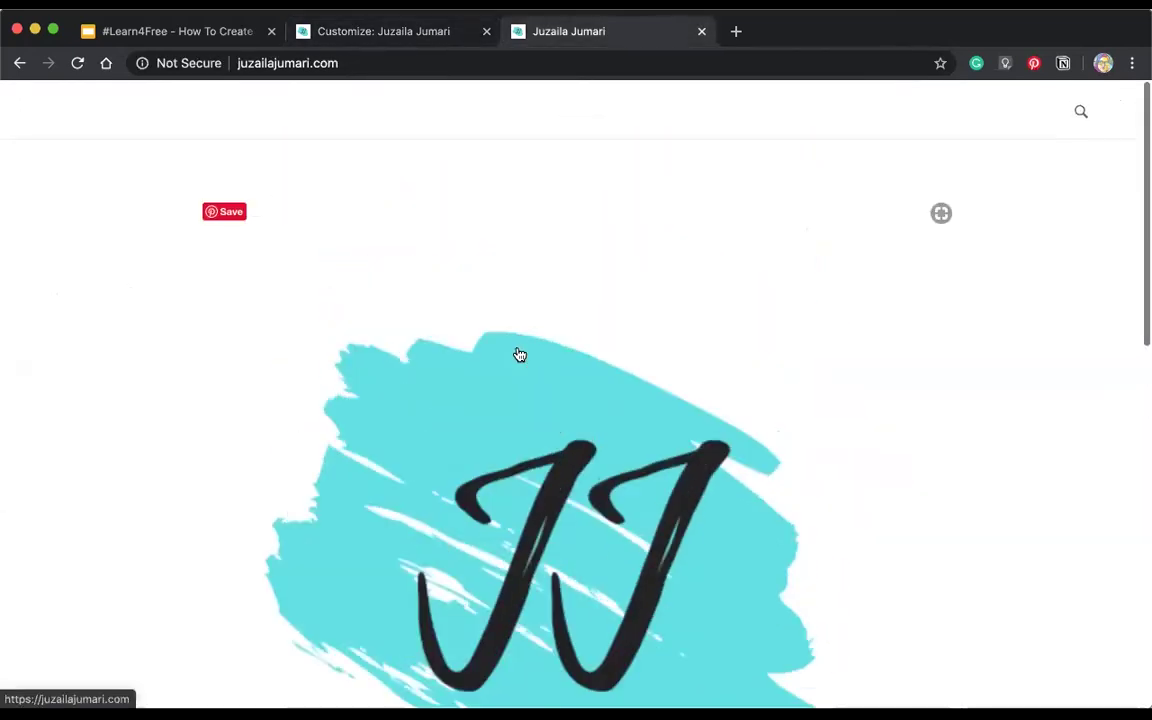
scroll(520, 355, down, 7)
scroll(520, 352, up, 1)
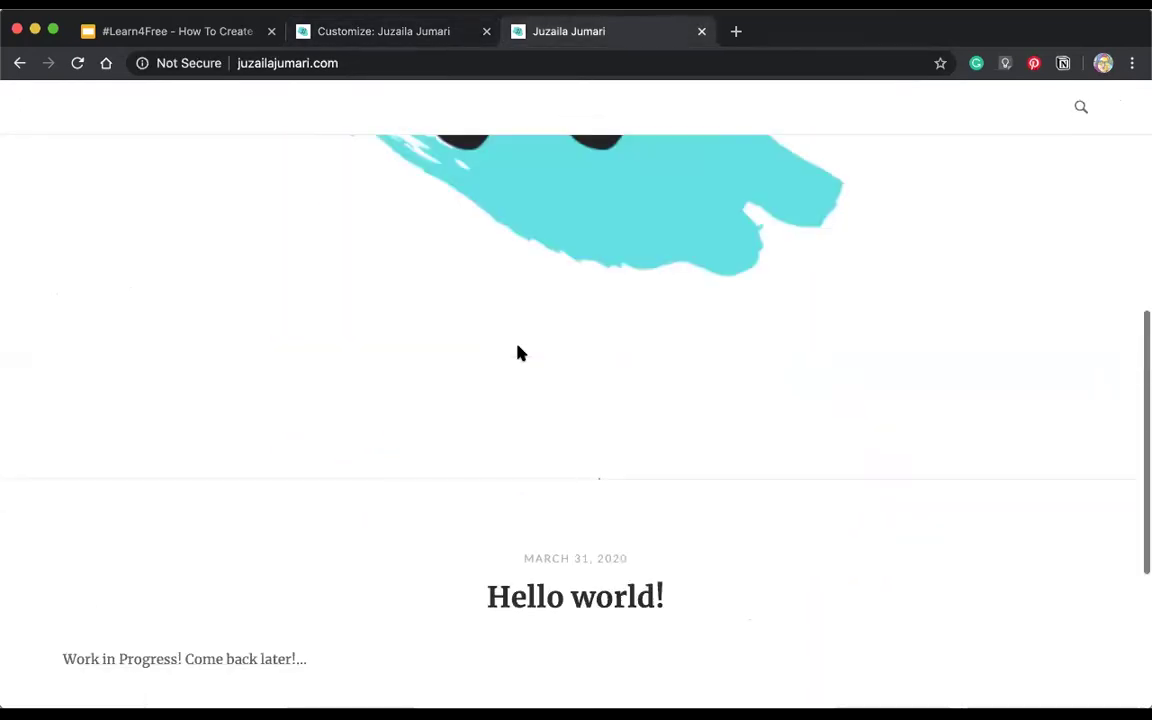
Return to the customizer, leave the Branding section and open the theme's Header settings
click(377, 38)
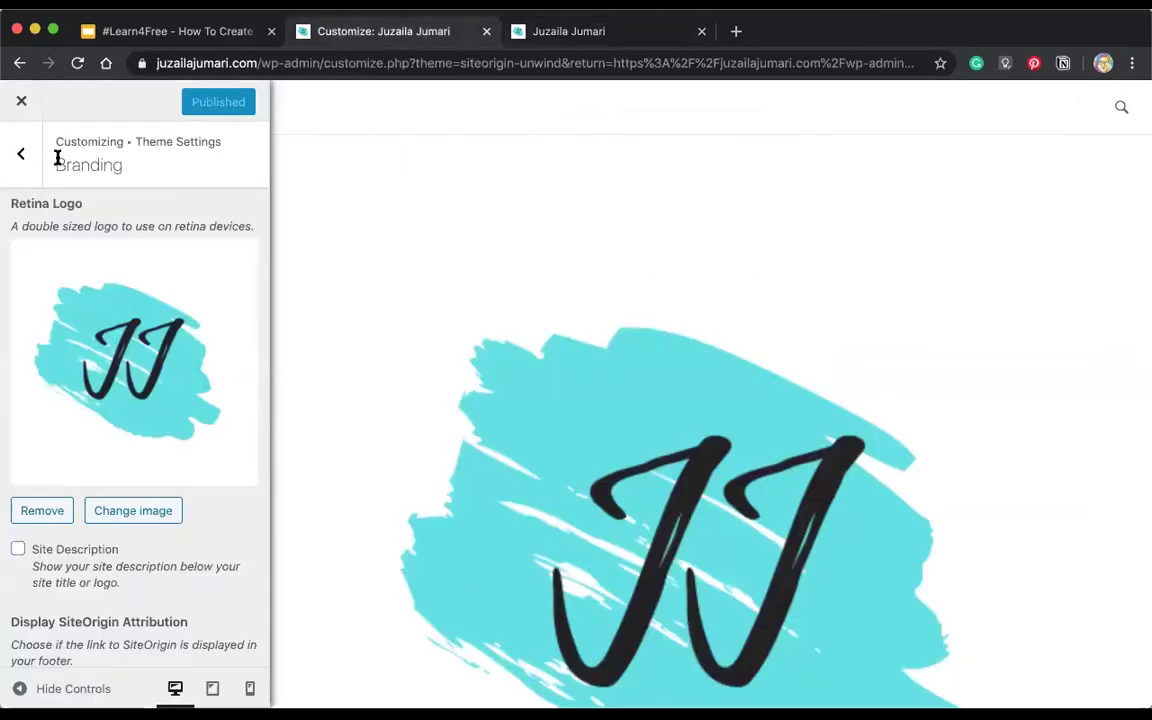
click(21, 153)
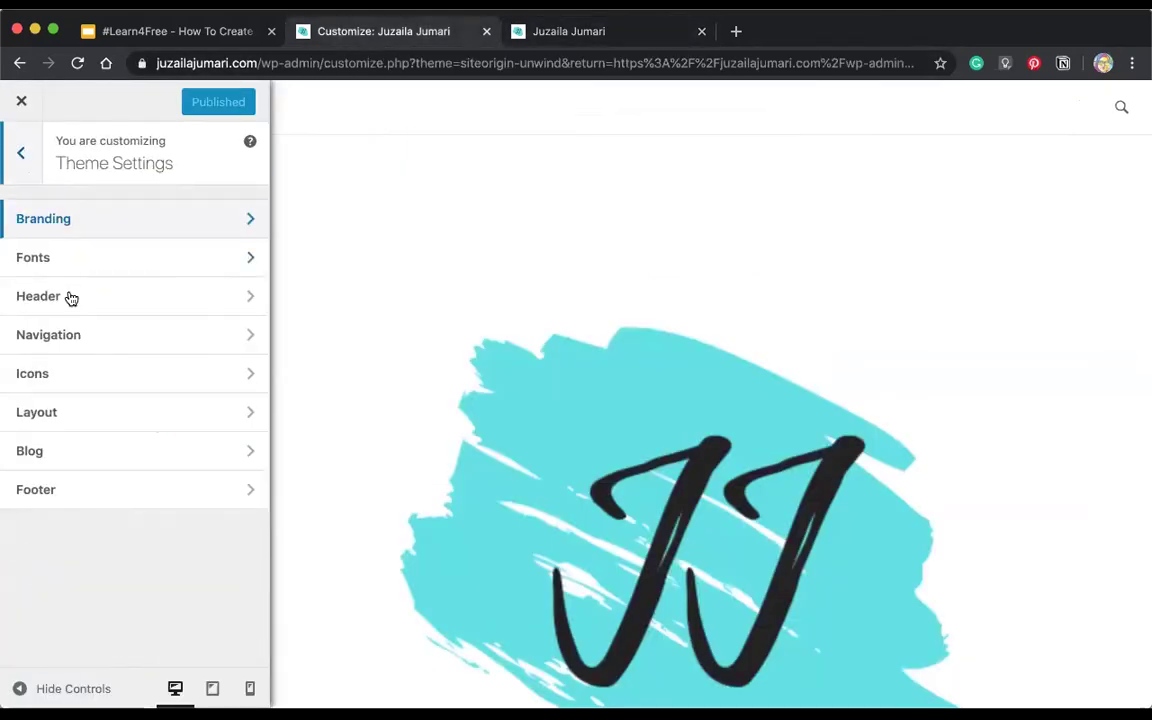
click(75, 302)
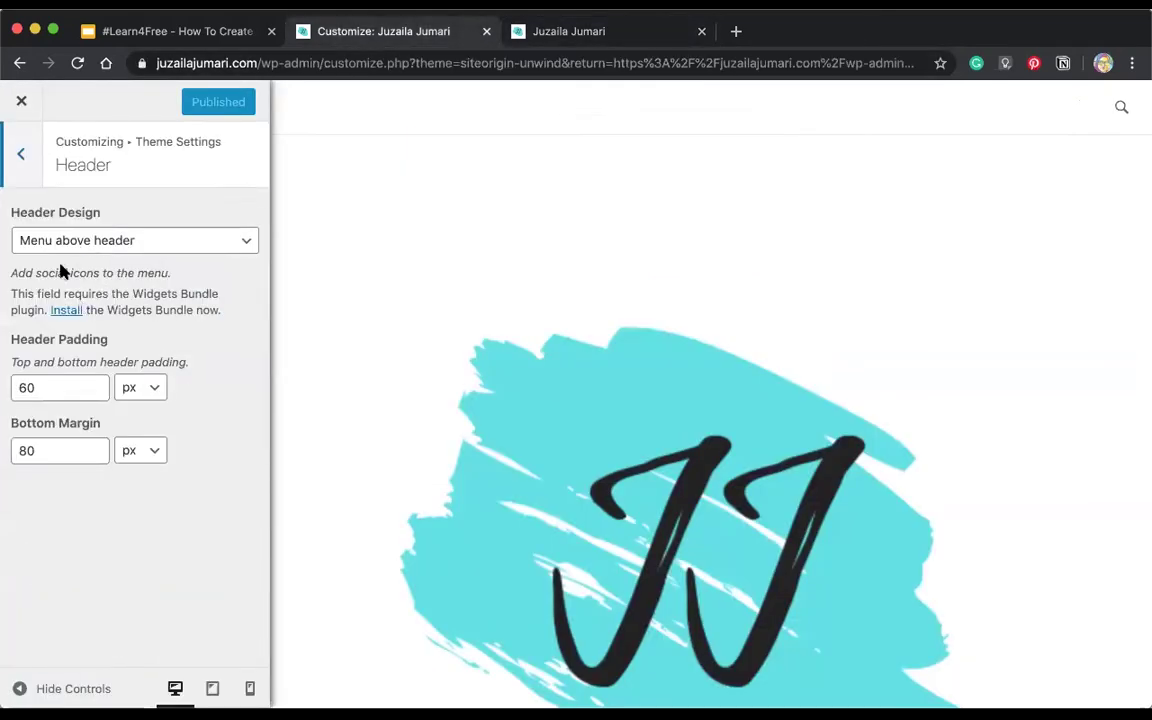
Leave the Header settings, check the Navigation section of the theme settings, and close the customizer
click(22, 170)
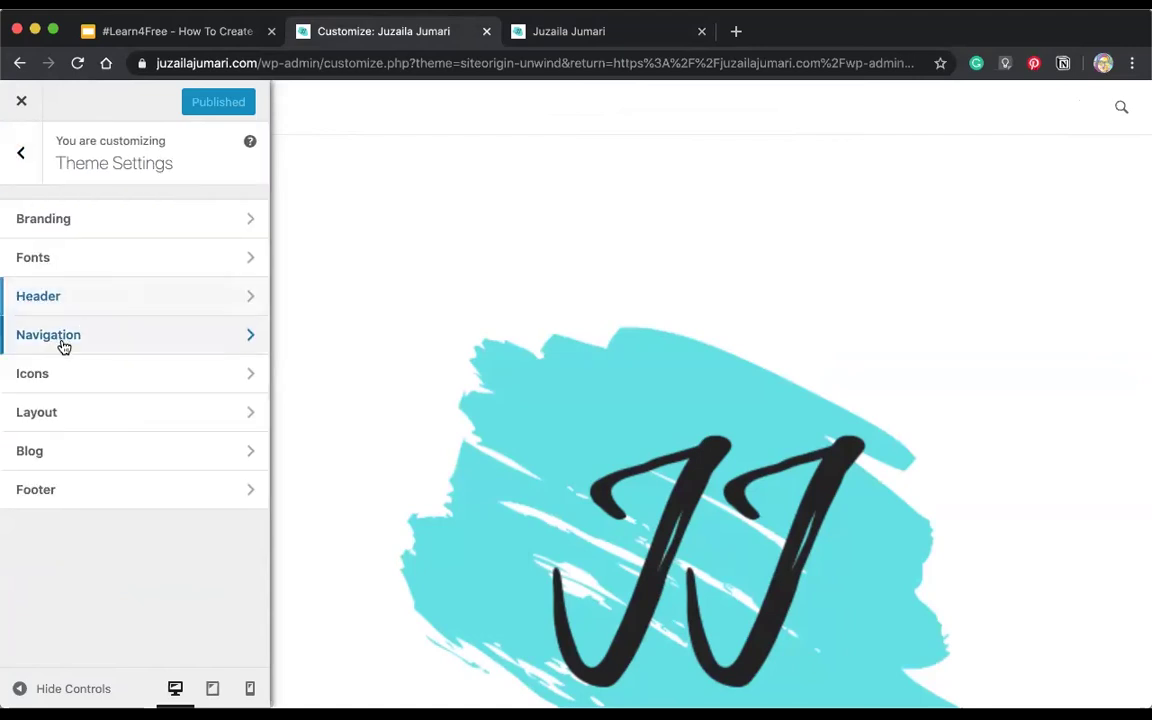
click(63, 346)
click(22, 156)
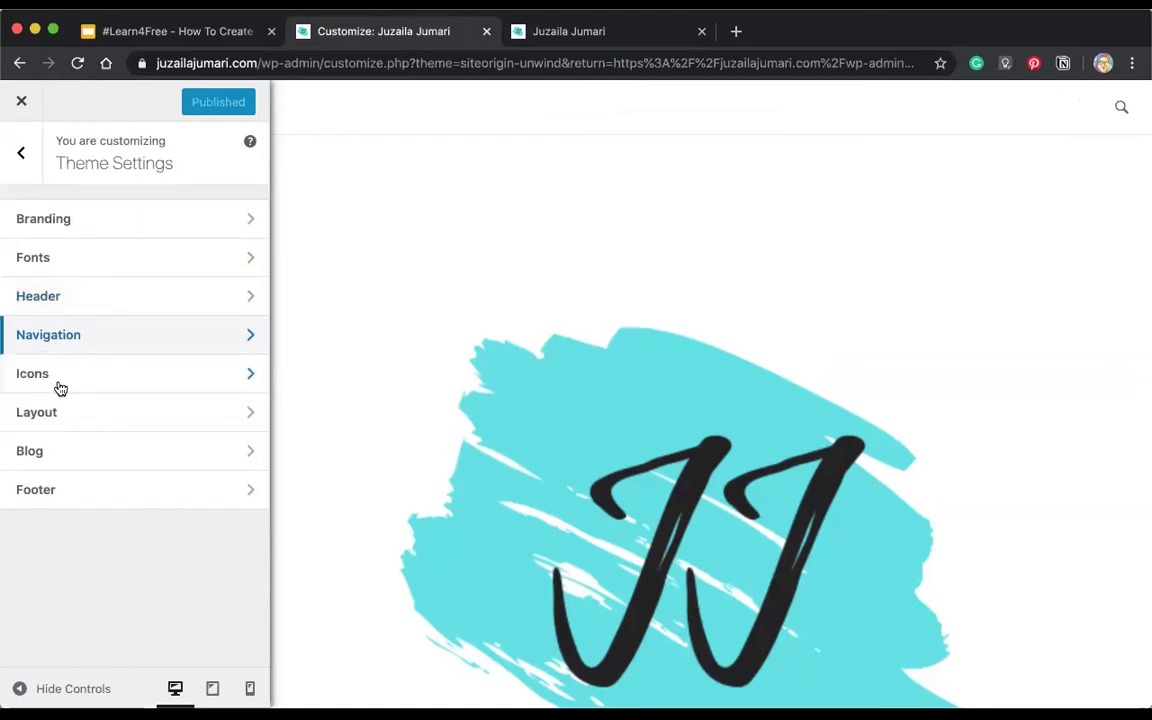
click(19, 149)
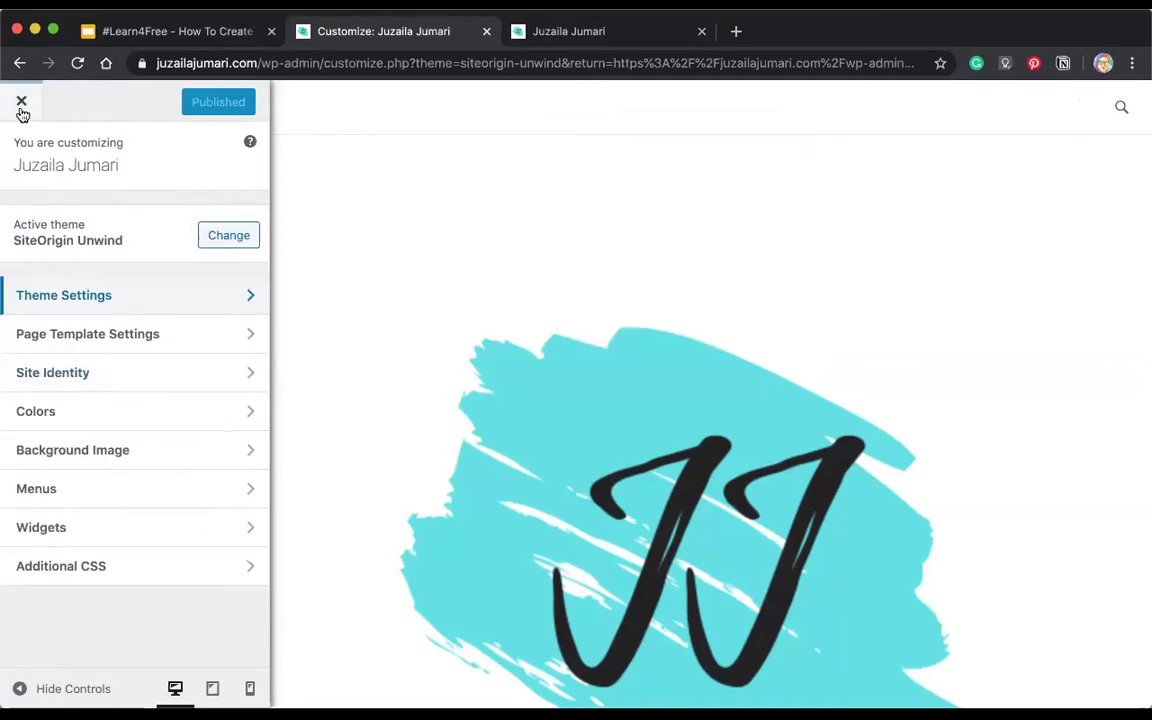
click(21, 108)
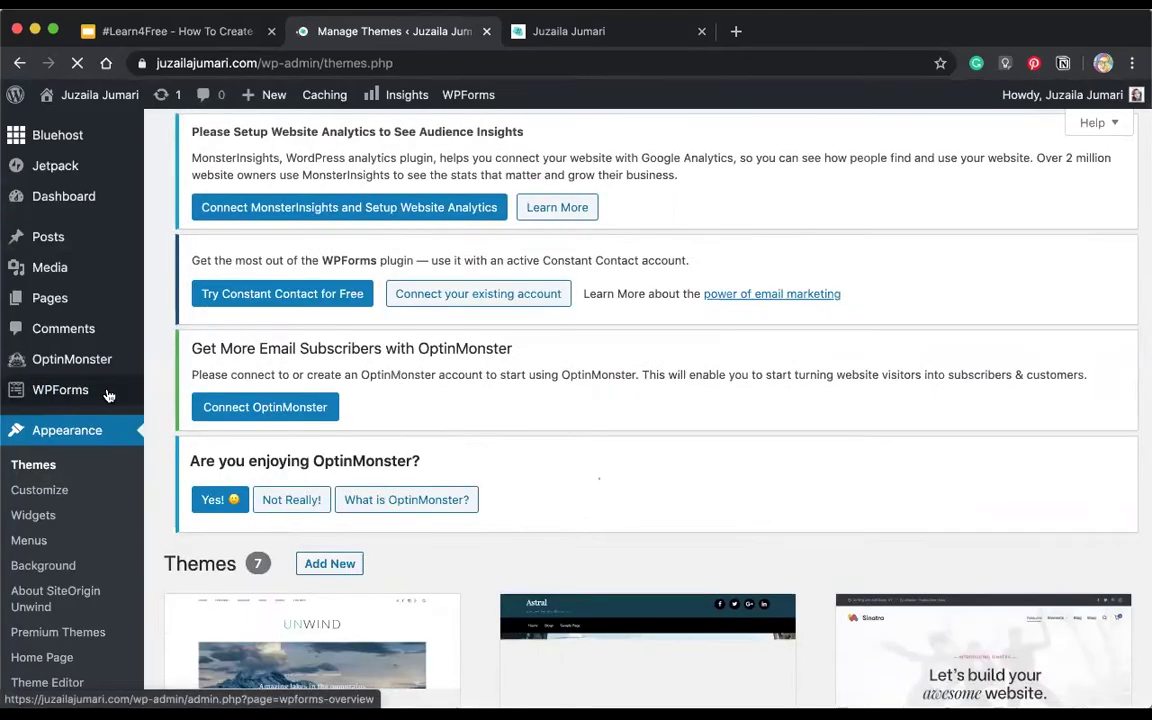
Look through the installed themes and open the page for adding a new theme
scroll(460, 500, down, 5)
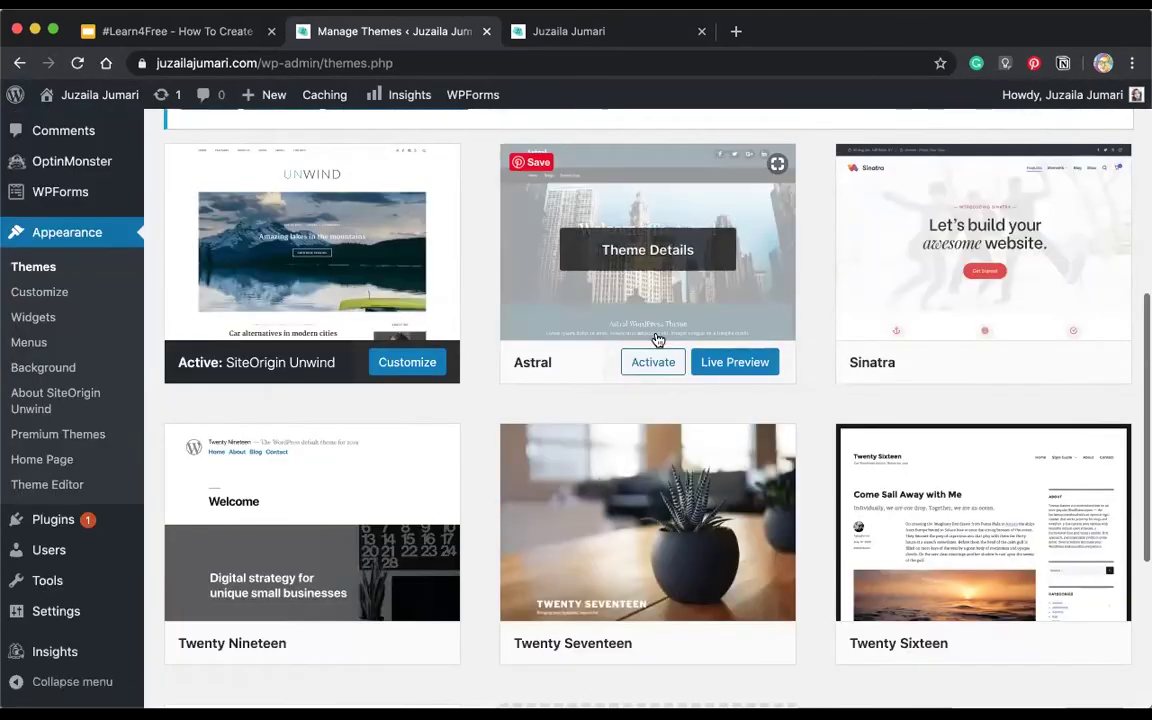
scroll(830, 288, up, 3)
scroll(812, 326, down, 6)
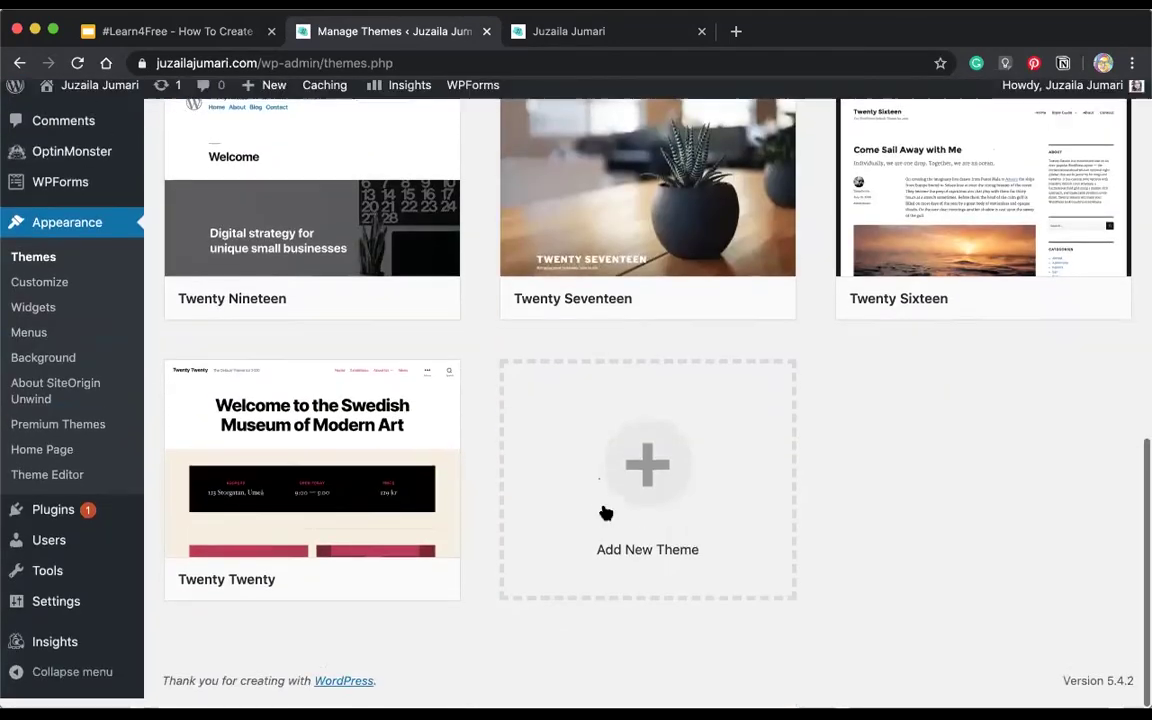
click(648, 492)
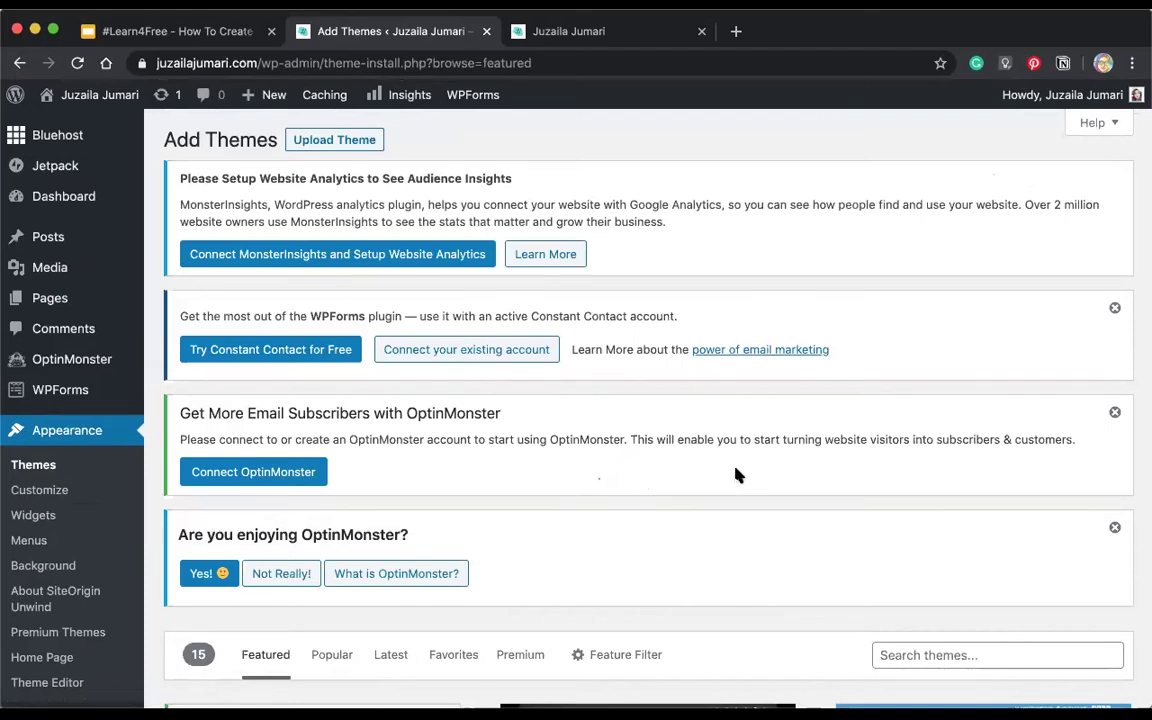
Browse the featured themes, preview the SKT Secure theme, and close its preview without installing it
scroll(736, 475, down, 10)
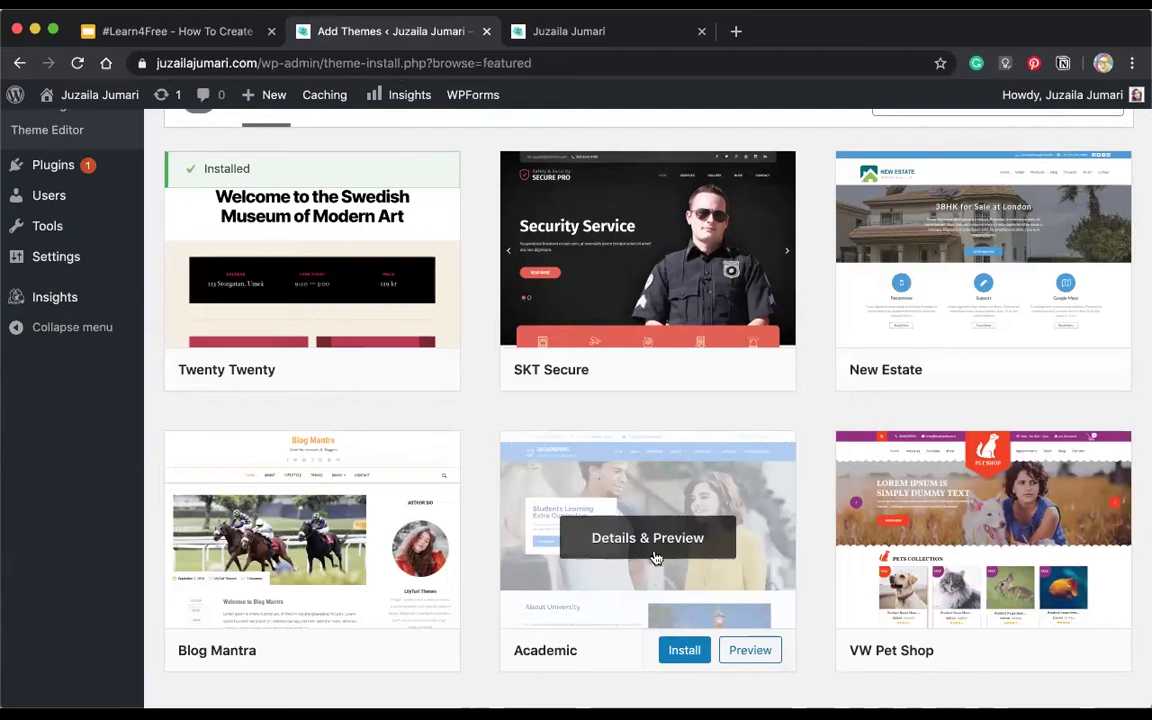
scroll(655, 553, up, 3)
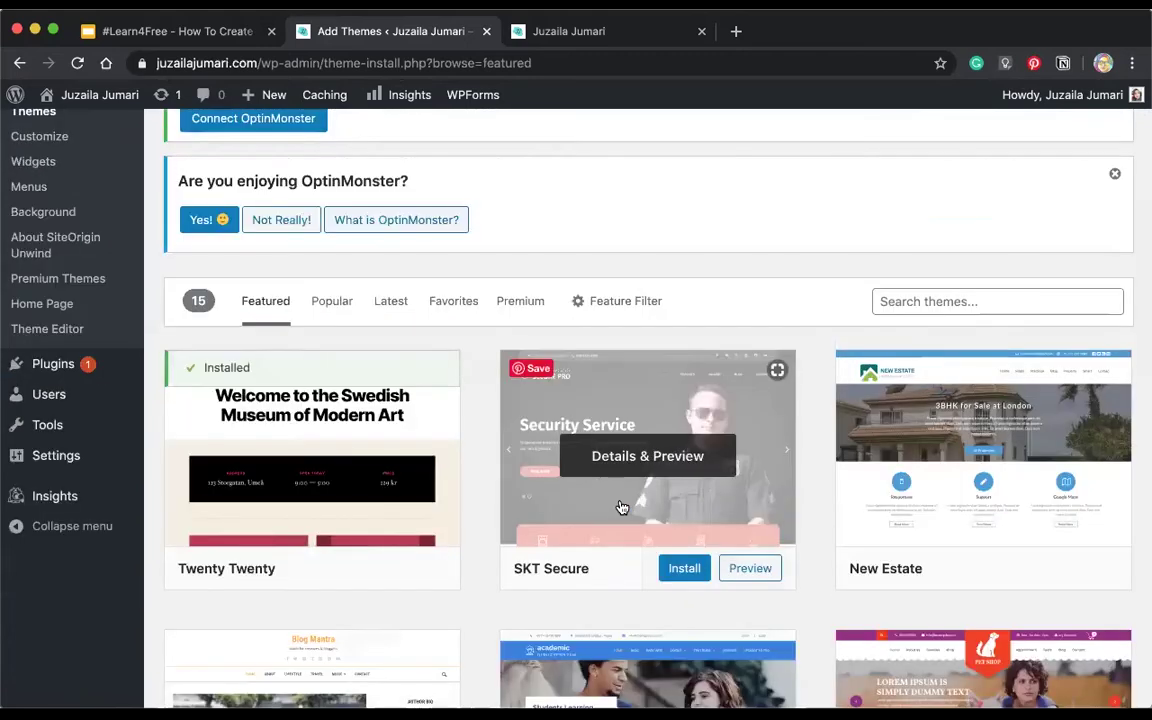
scroll(620, 507, down, 2)
mouse_move(580, 478)
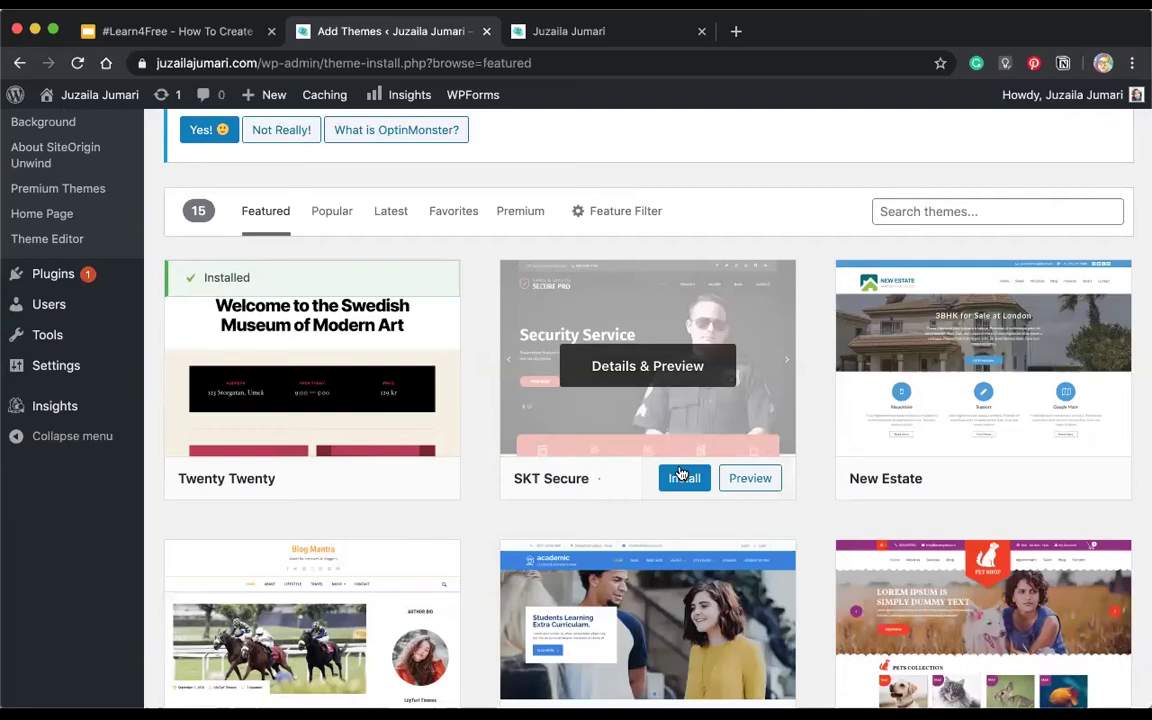
click(747, 477)
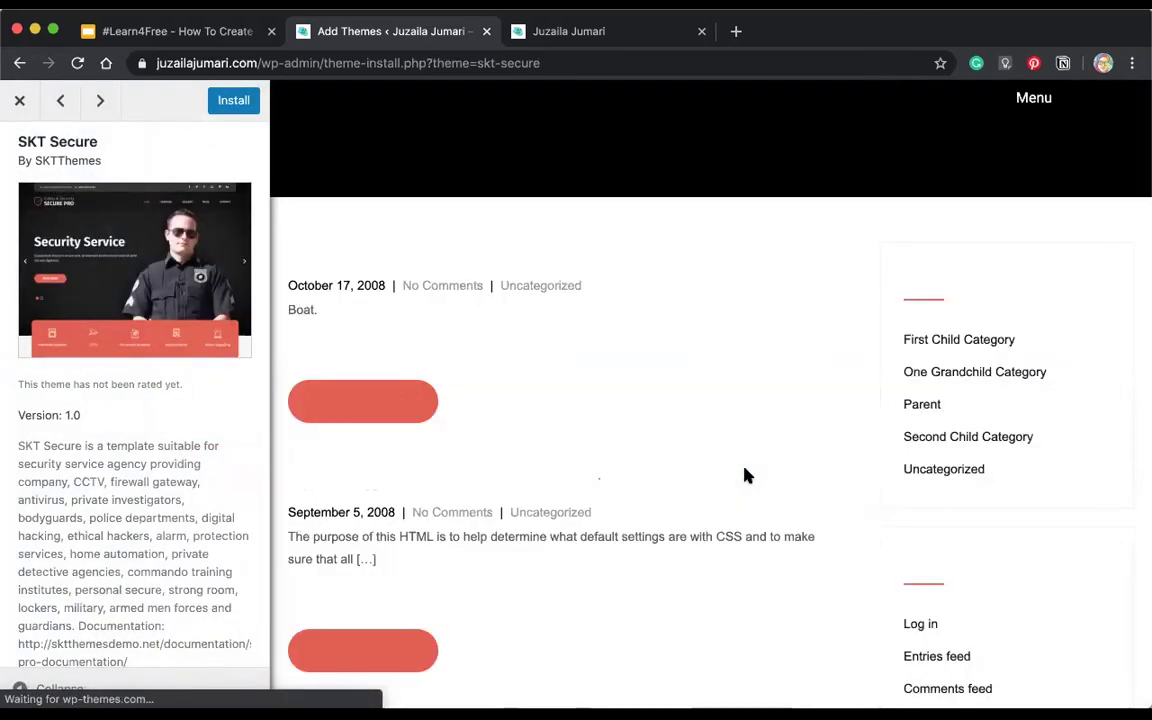
scroll(745, 476, down, 5)
scroll(745, 476, up, 4)
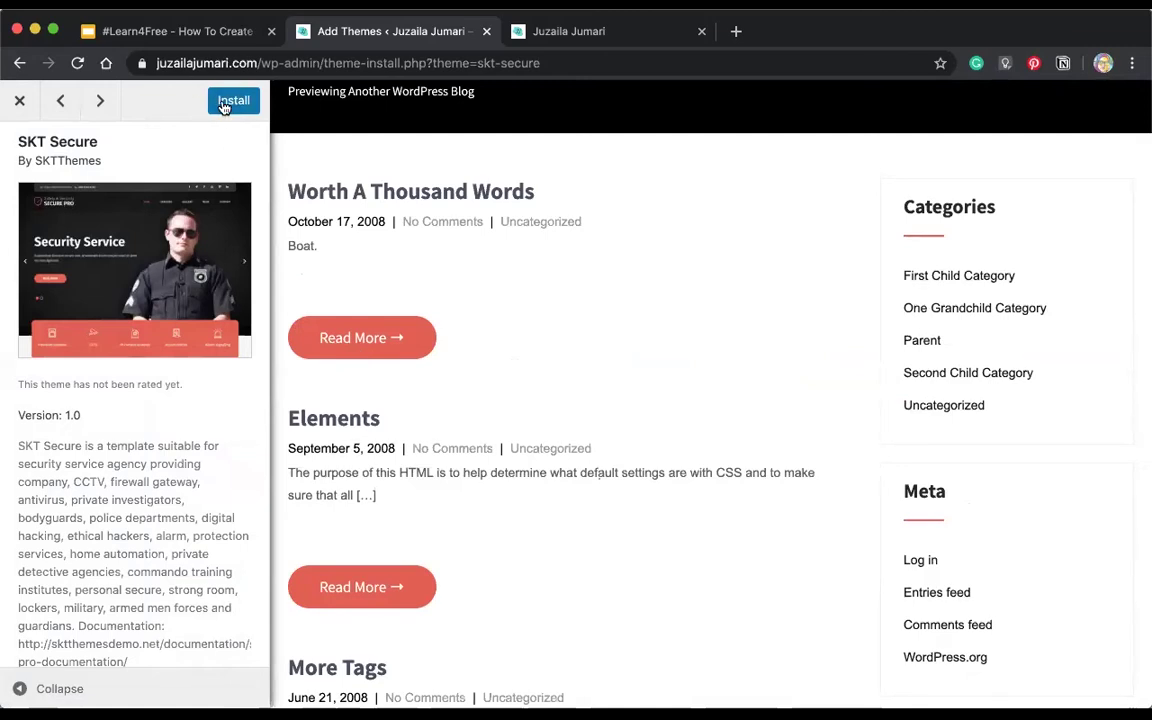
click(17, 101)
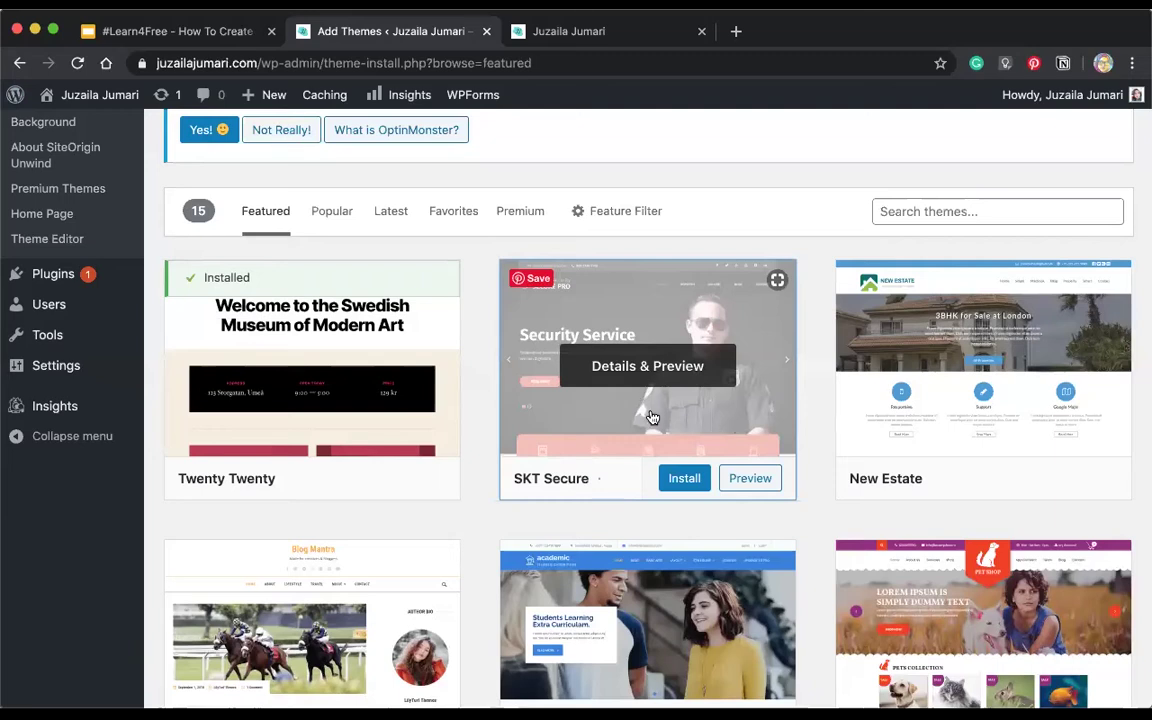
Examine the featured themes and the install and preview options offered on the Add Themes page
scroll(653, 418, down, 1)
scroll(651, 418, down, 2)
scroll(653, 417, up, 1)
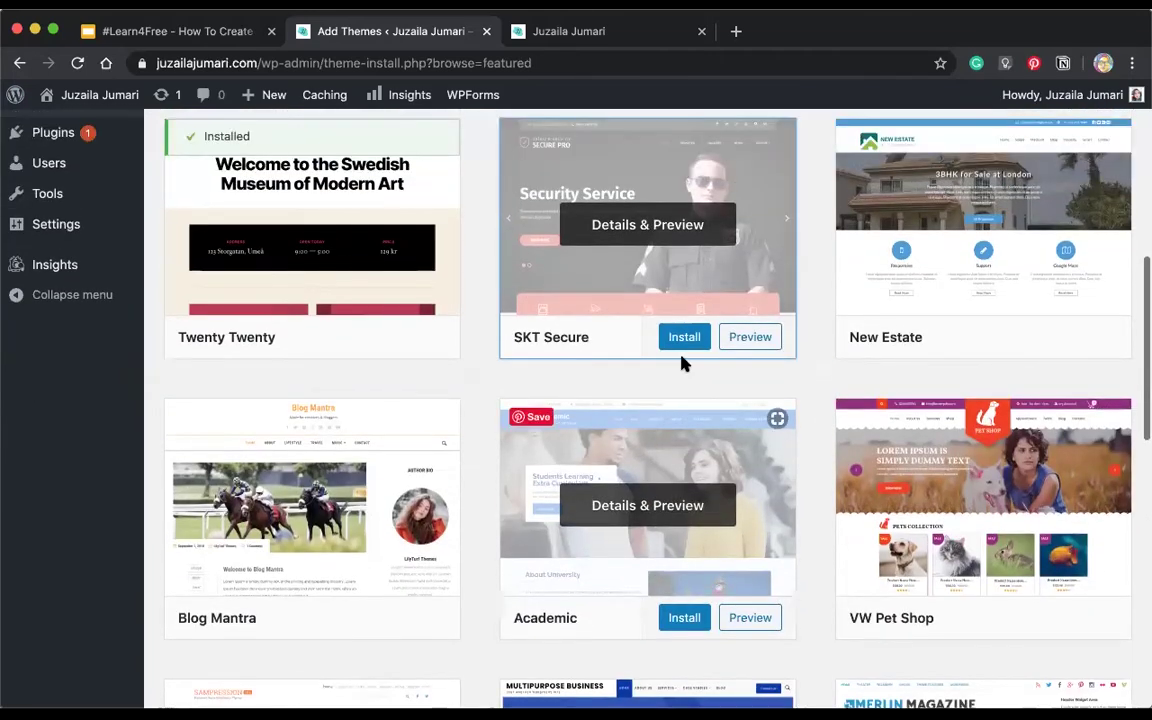
scroll(695, 338, up, 1)
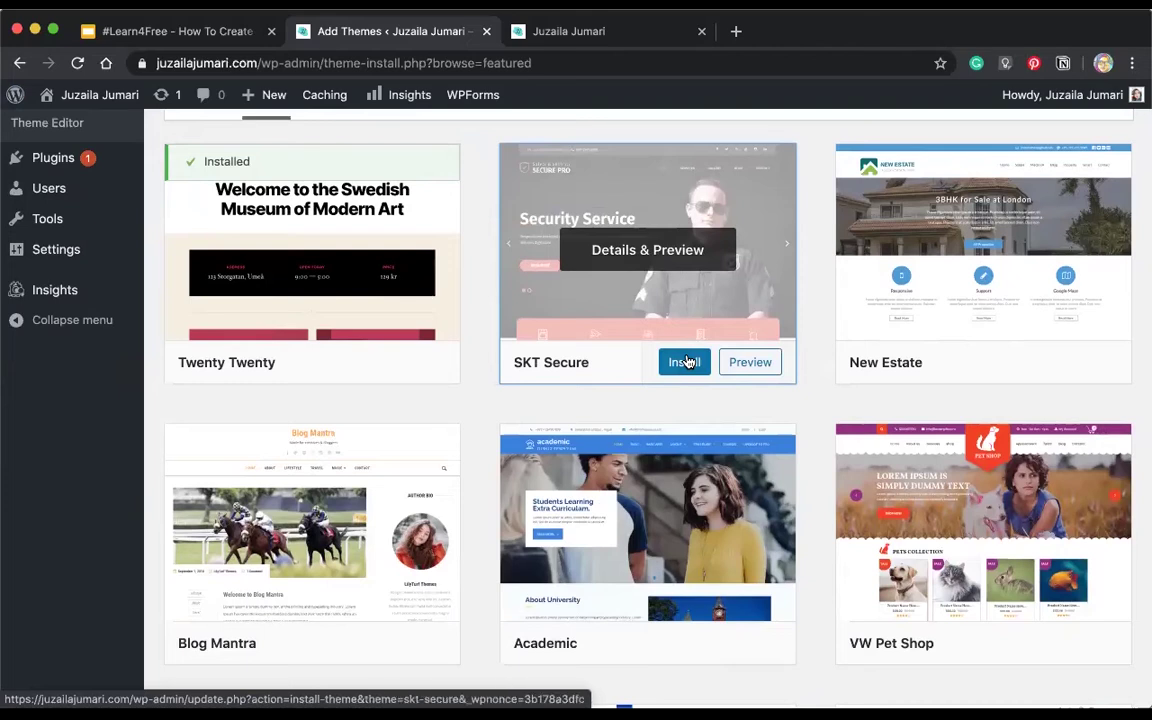
scroll(686, 388, down, 1)
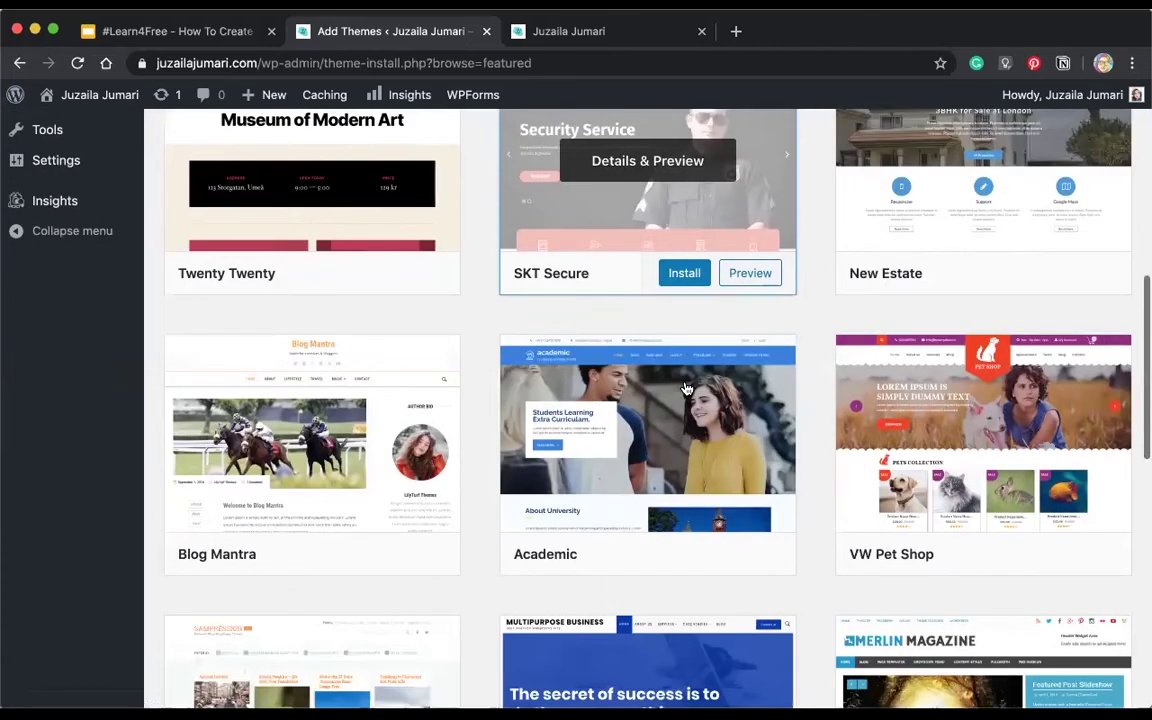
scroll(686, 388, up, 4)
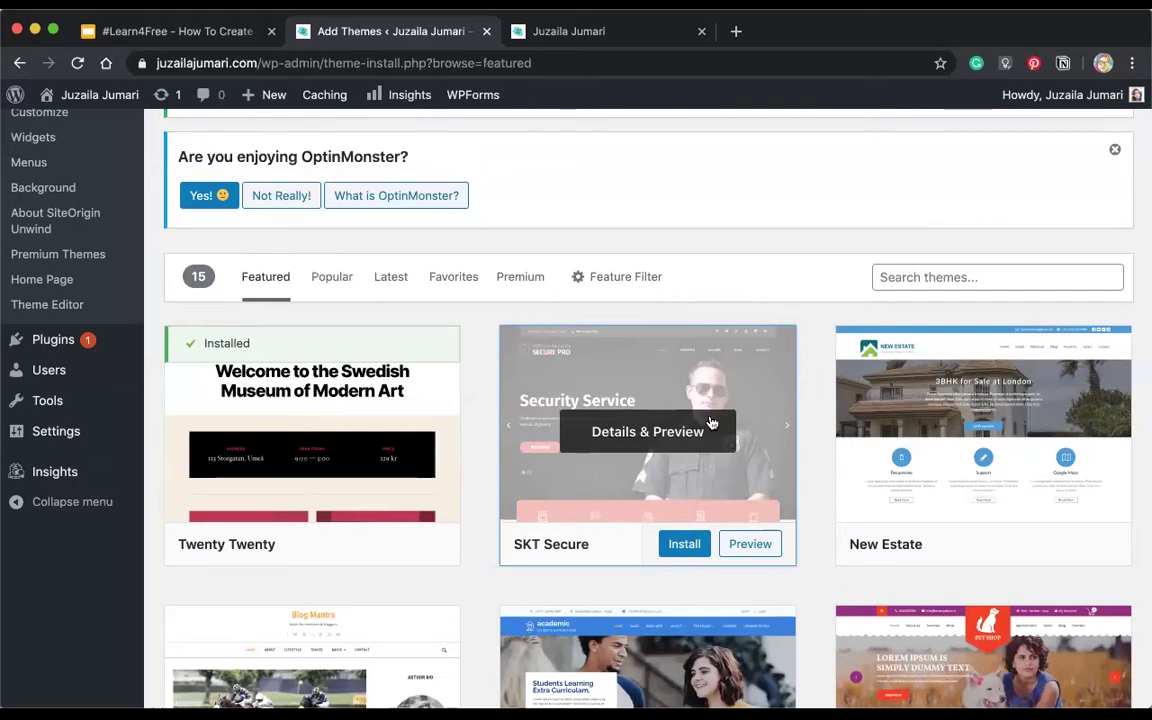
scroll(710, 423, up, 4)
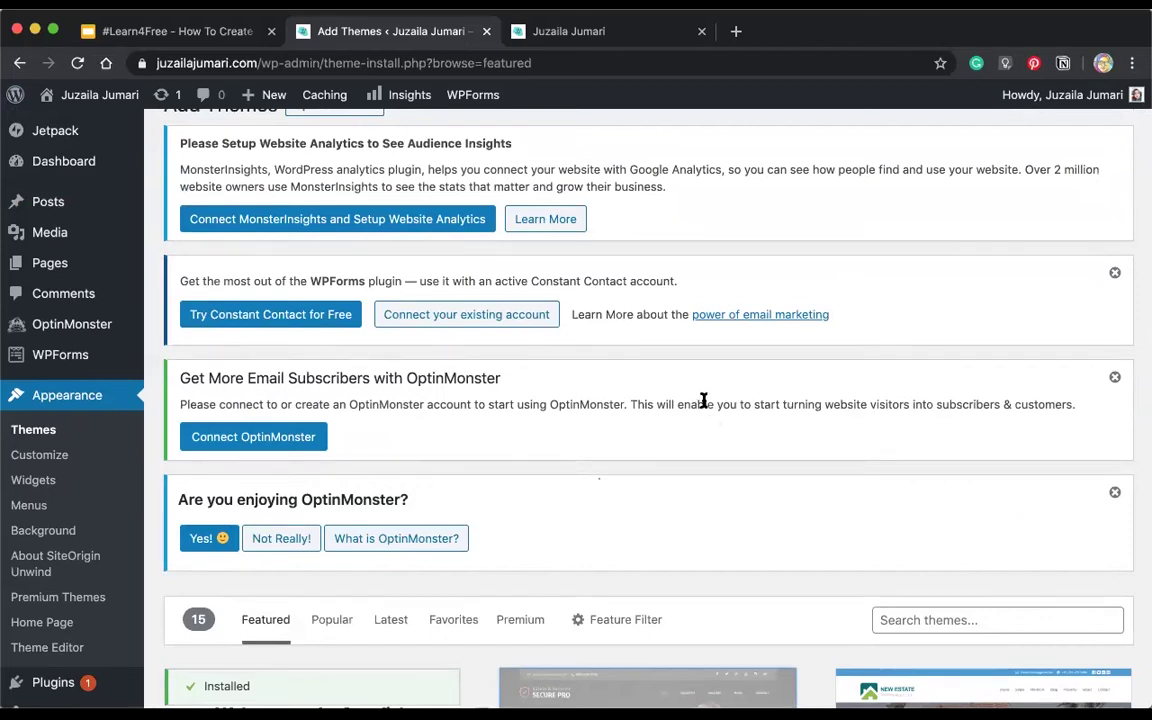
scroll(703, 400, down, 2)
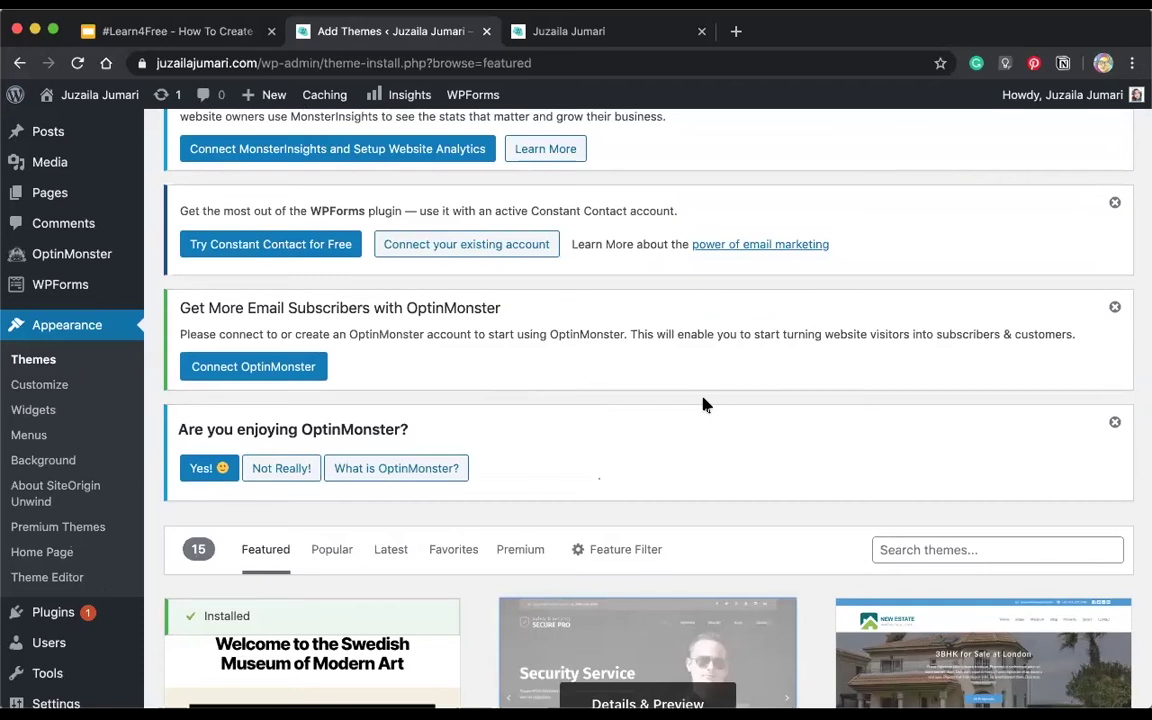
scroll(690, 364, down, 2)
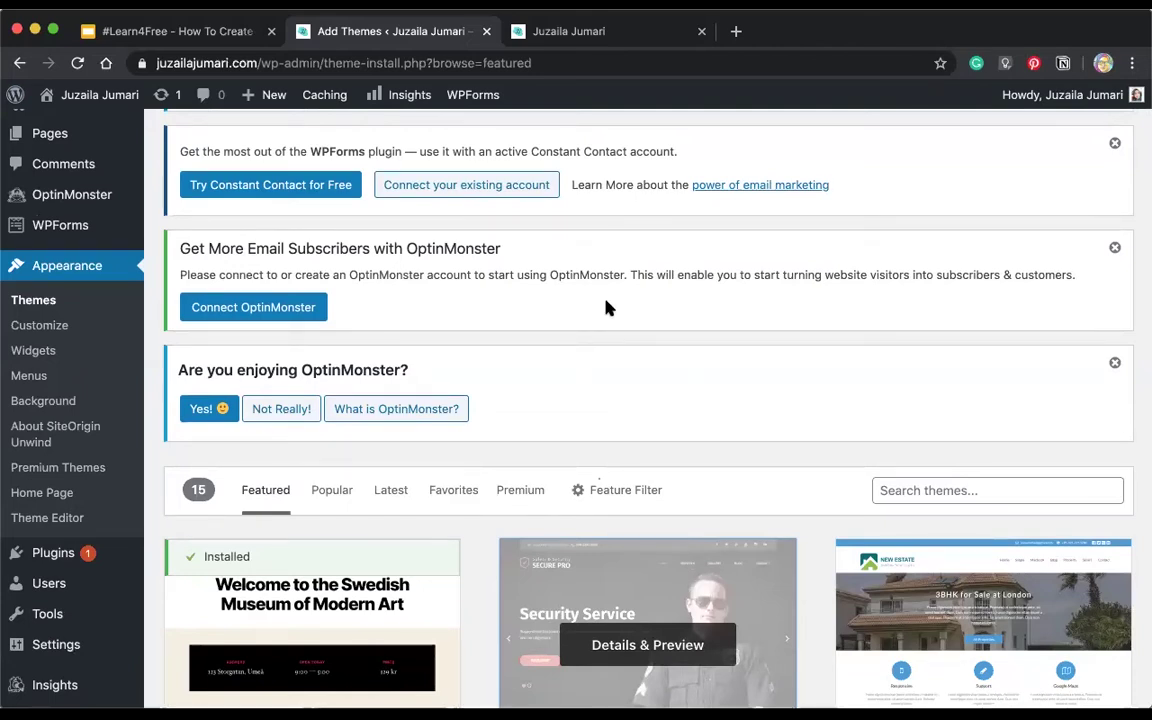
scroll(609, 306, up, 3)
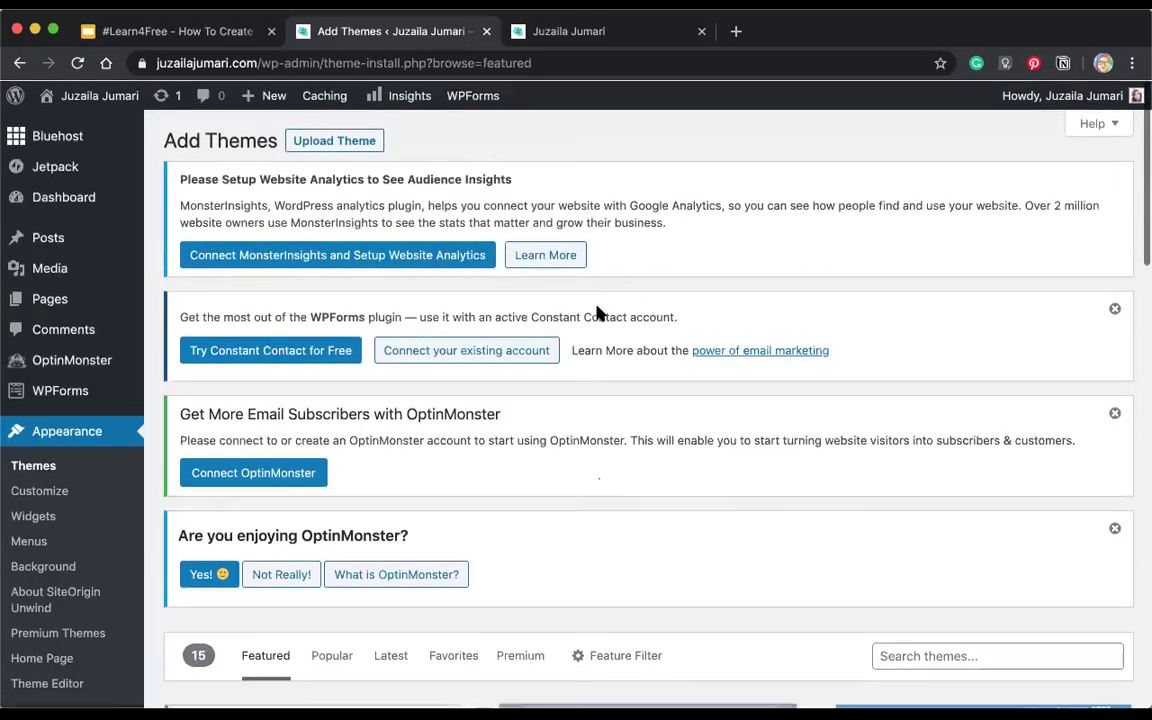
scroll(578, 373, down, 5)
scroll(578, 373, up, 5)
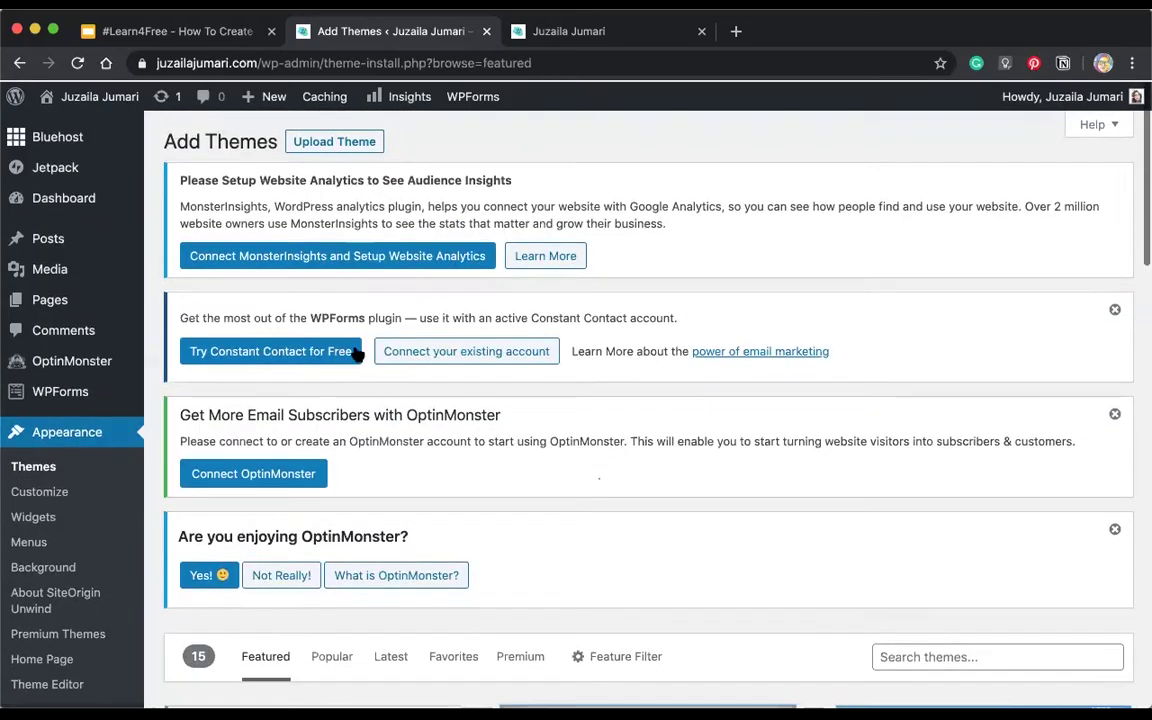
Open the list of installed plugins
mouse_move(65, 400)
scroll(65, 400, down, 5)
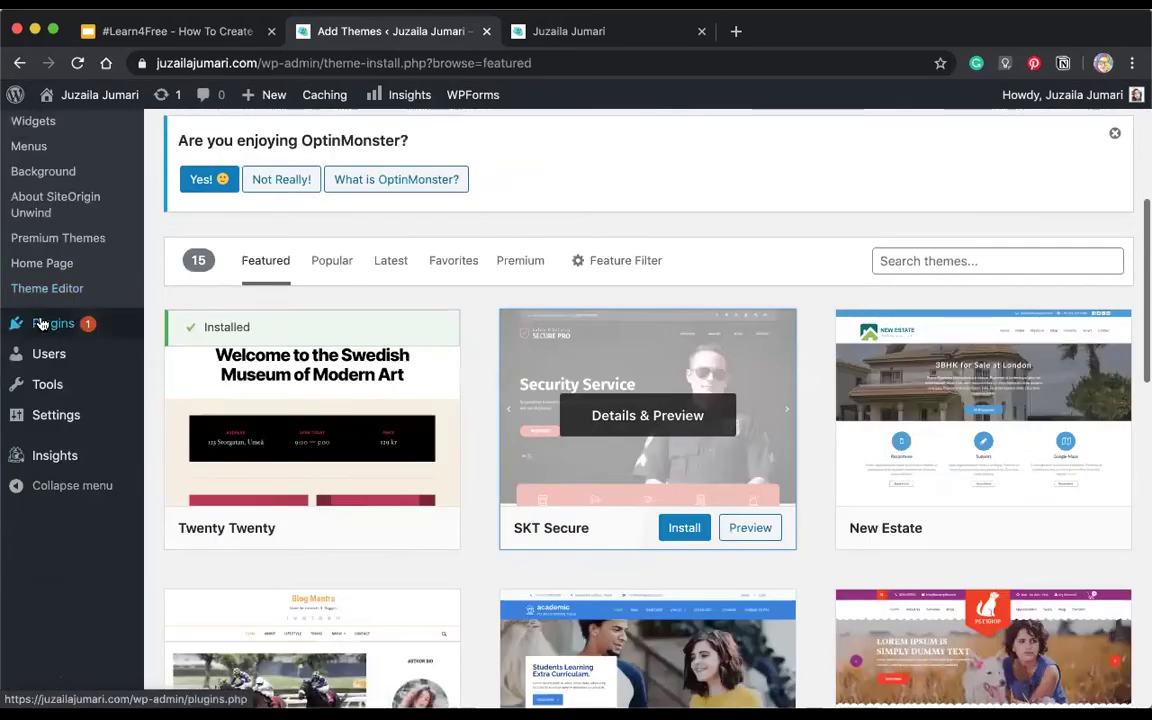
mouse_move(45, 326)
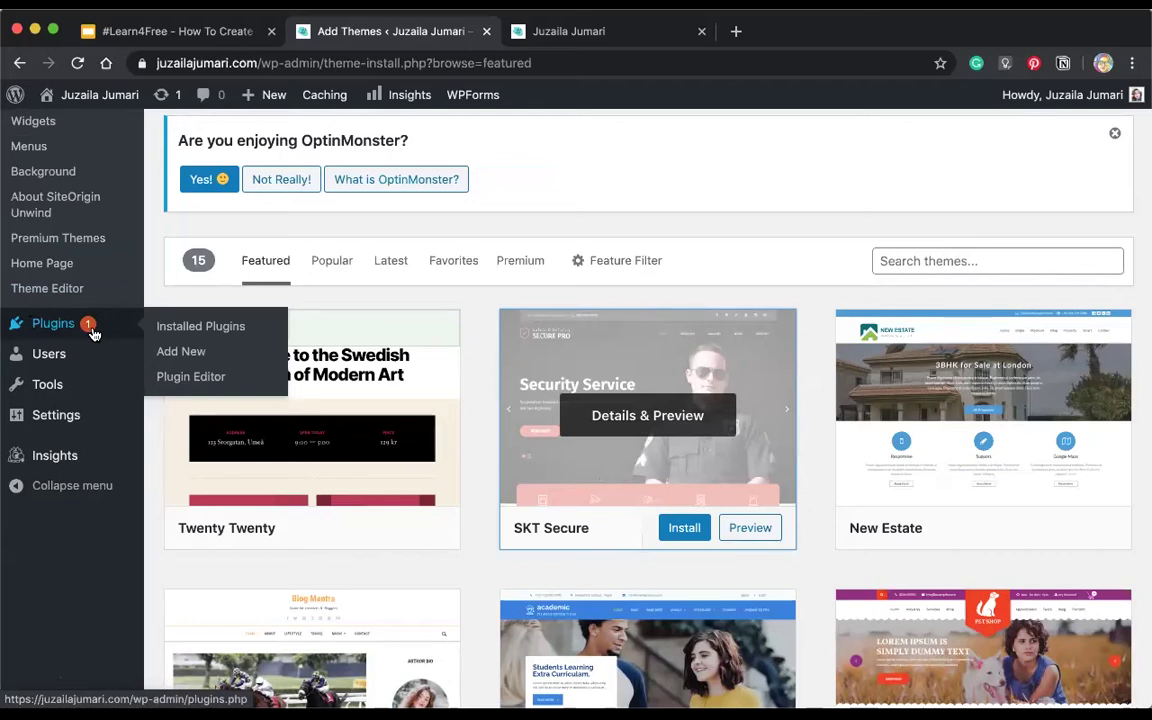
click(182, 329)
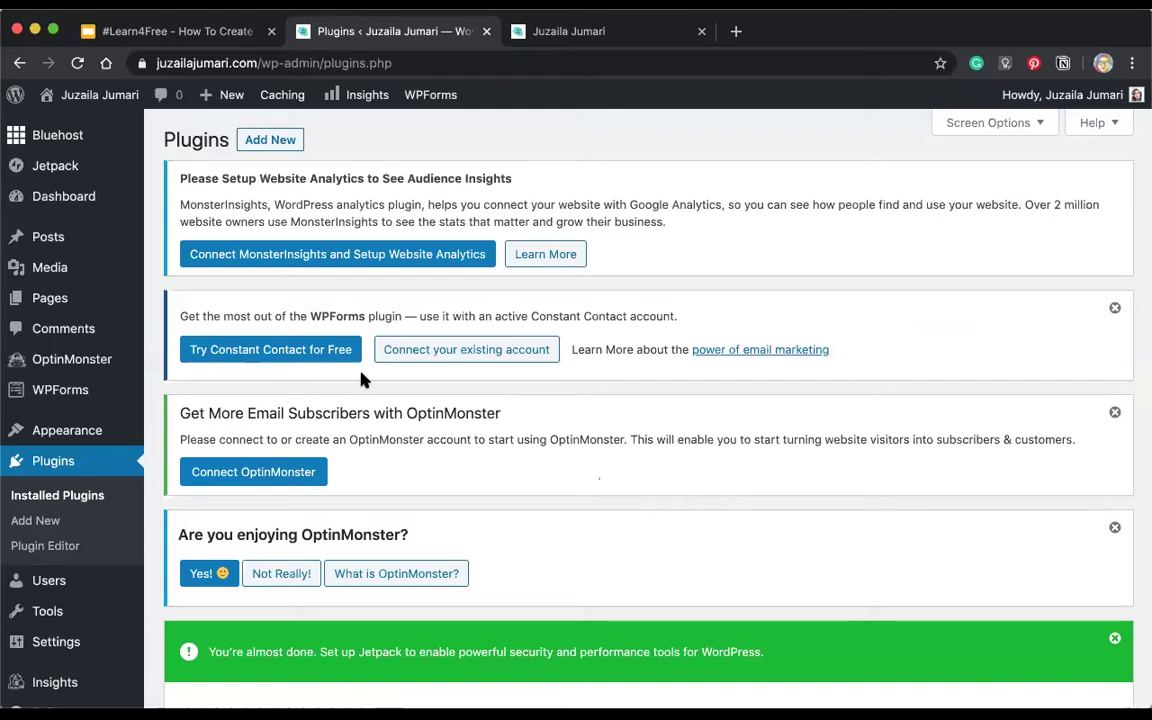
scroll(355, 378, down, 1)
scroll(620, 373, down, 5)
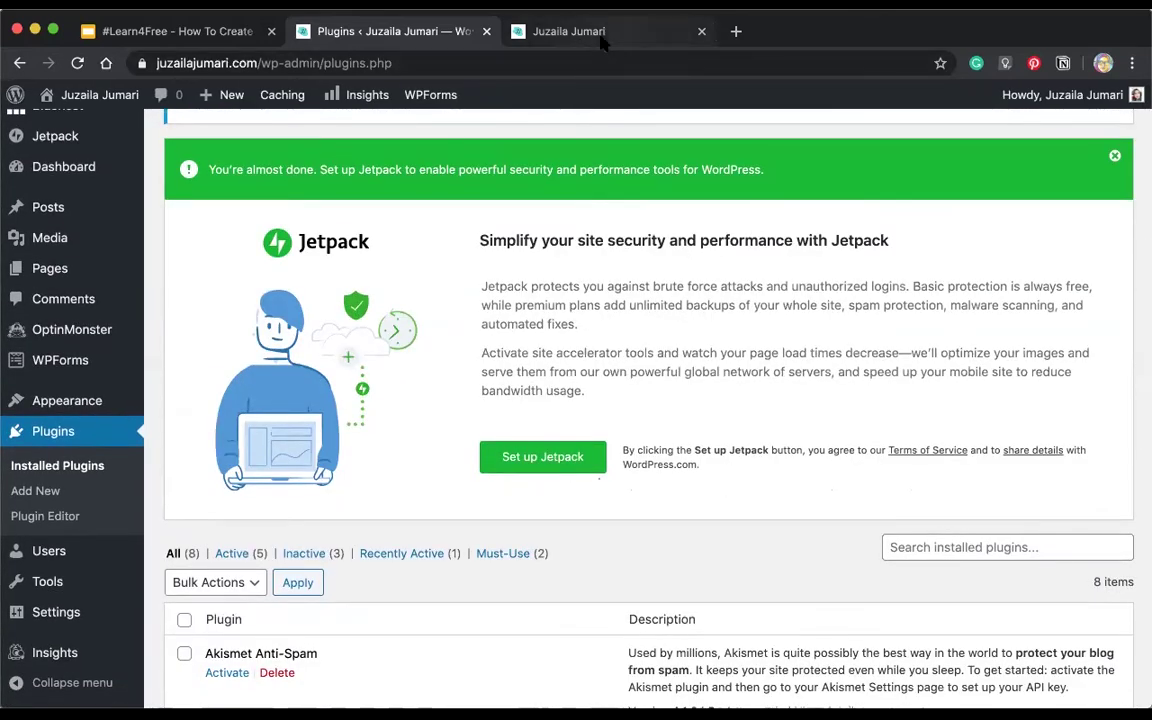
View the live homepage with its logo and first post, comparing it with the Plugins page of the admin area
click(603, 40)
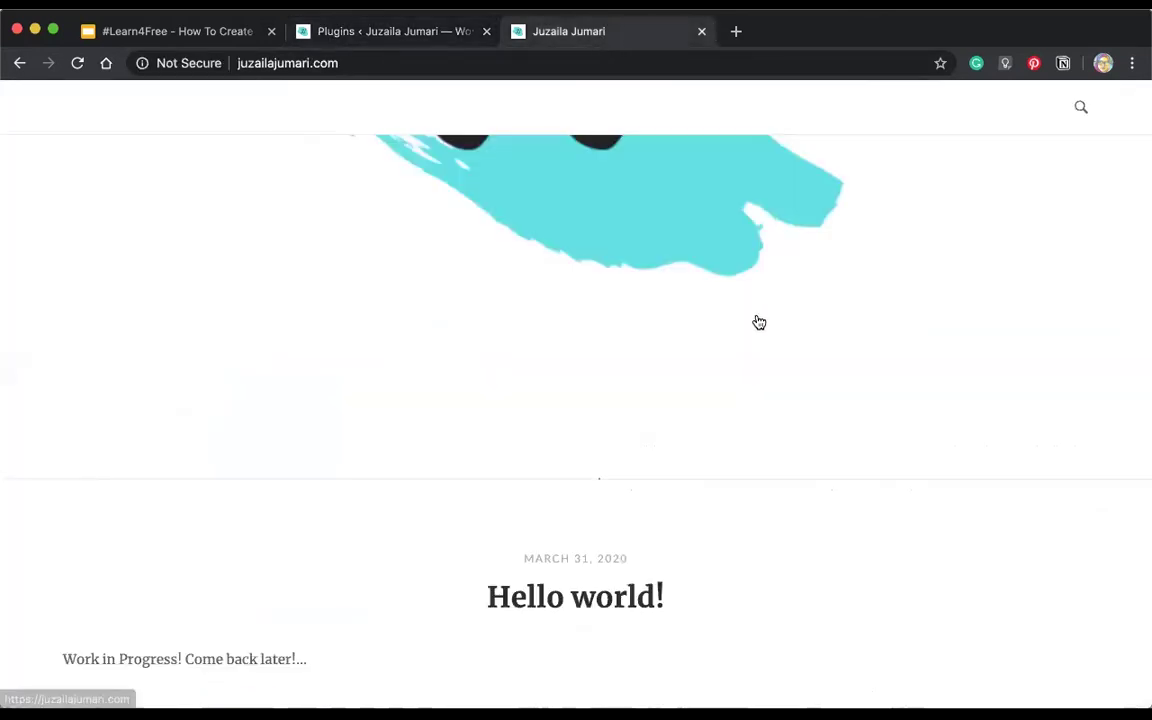
scroll(758, 321, up, 5)
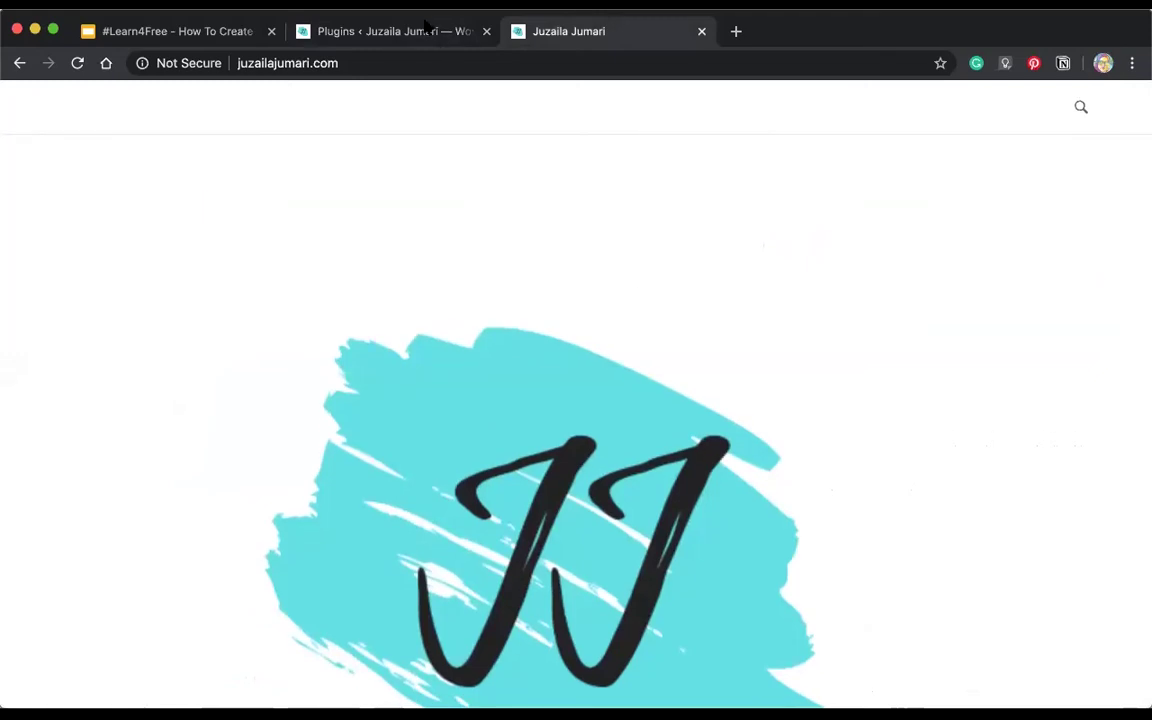
click(428, 36)
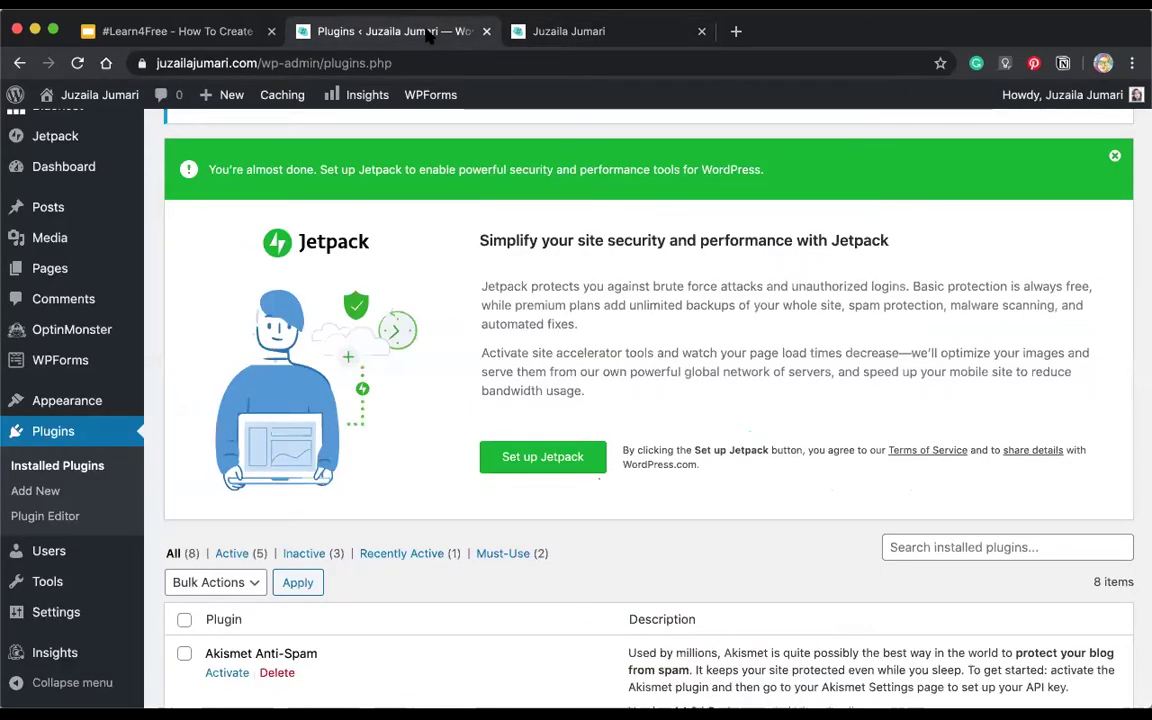
click(587, 36)
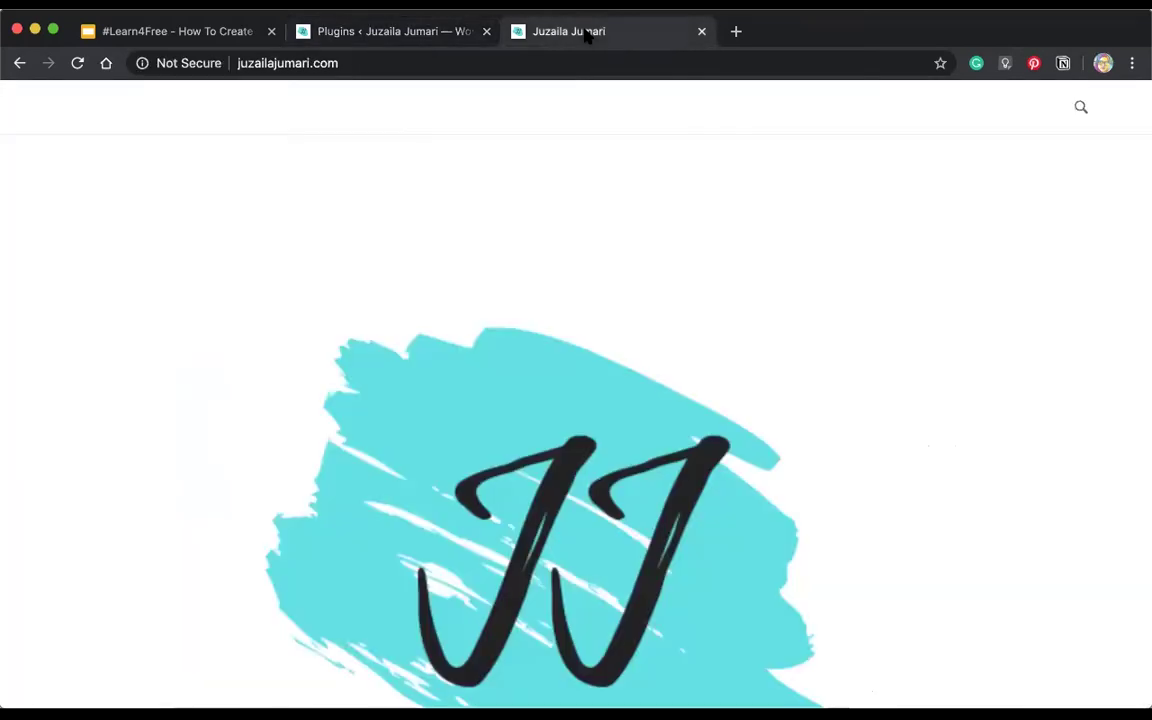
click(453, 36)
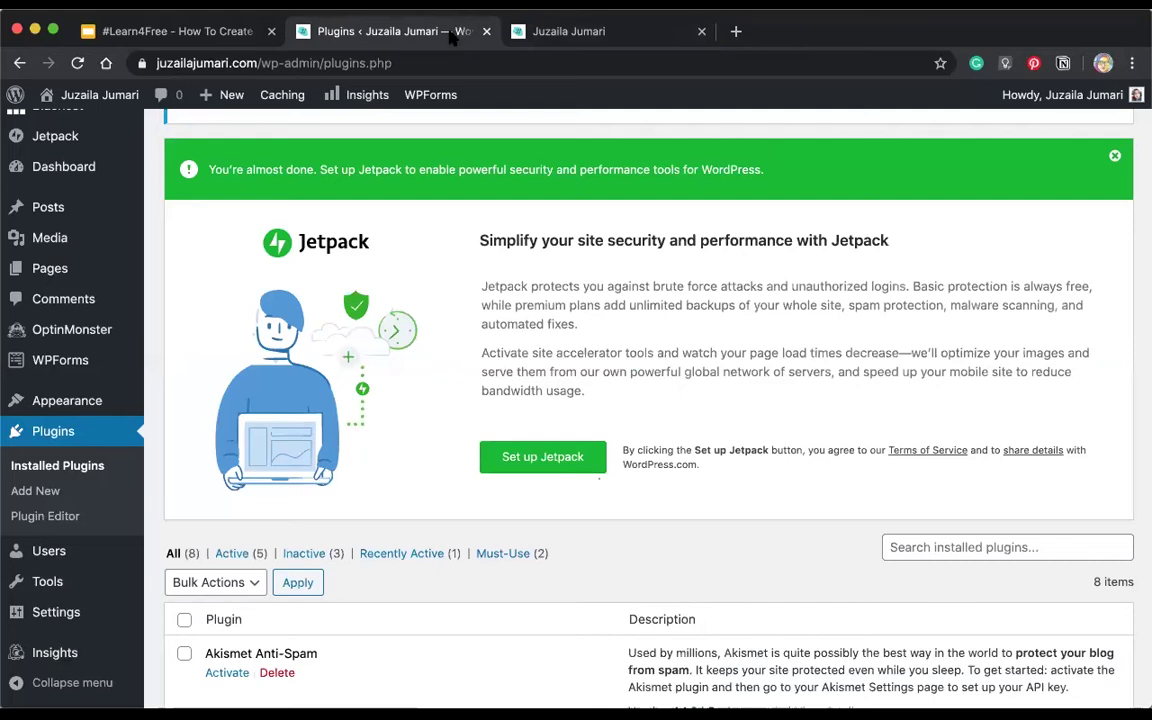
click(578, 40)
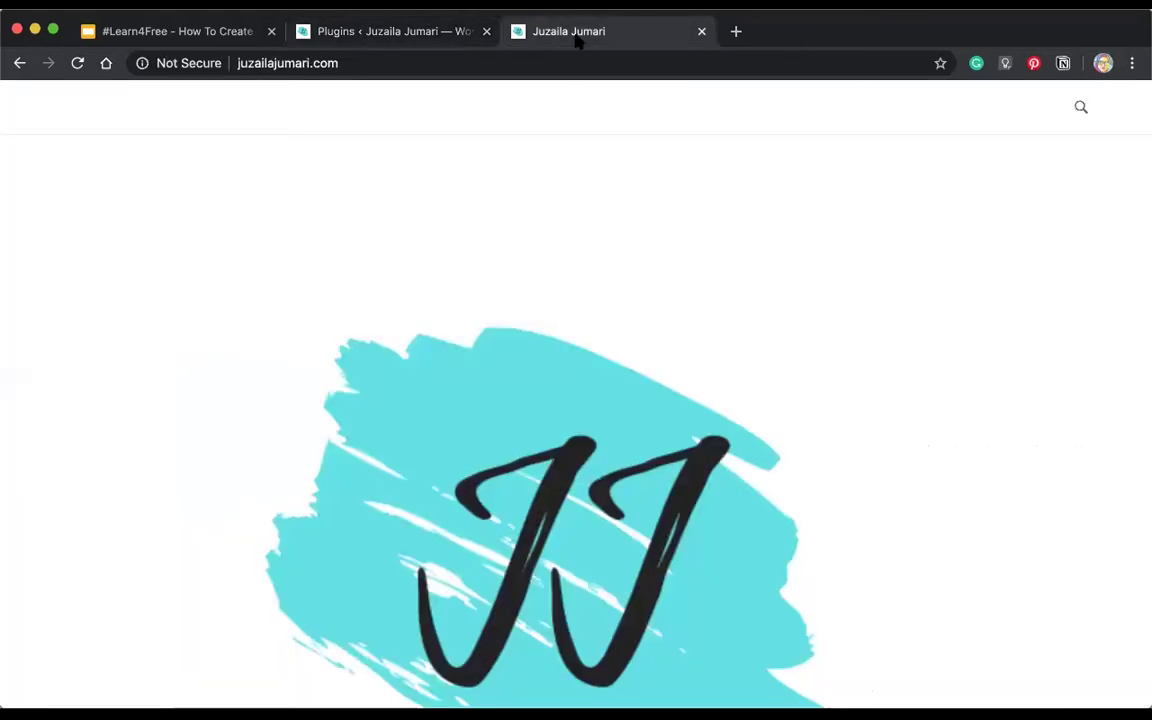
click(396, 38)
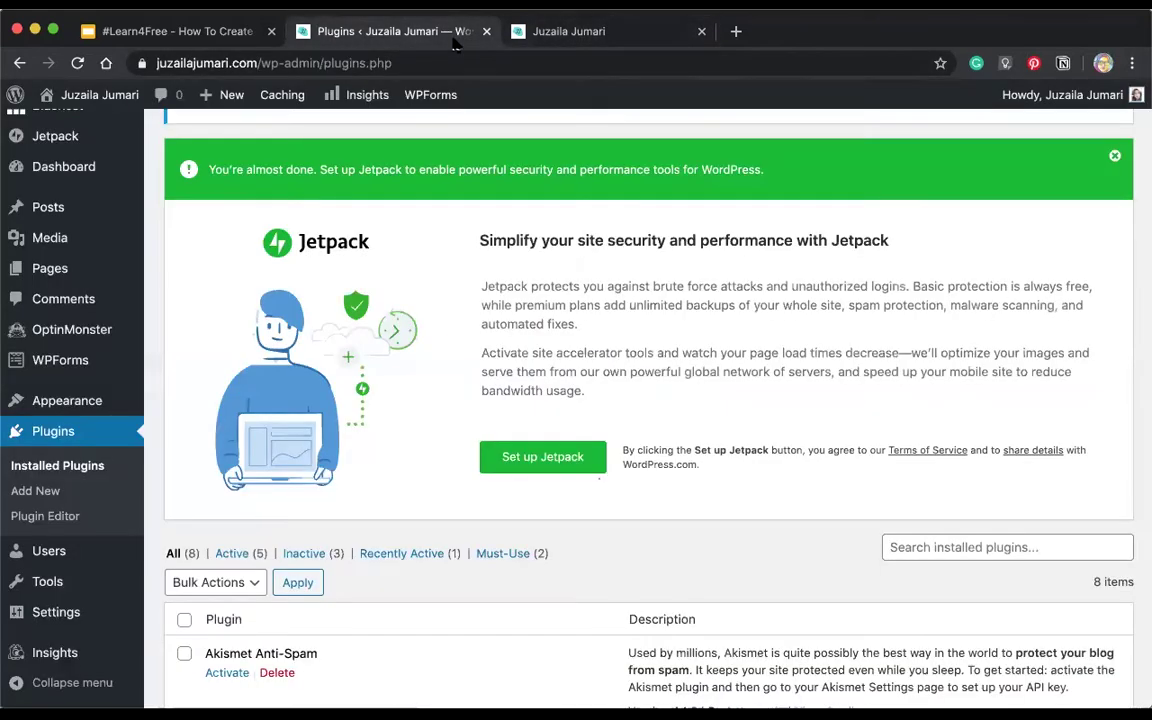
click(580, 35)
scroll(581, 240, down, 3)
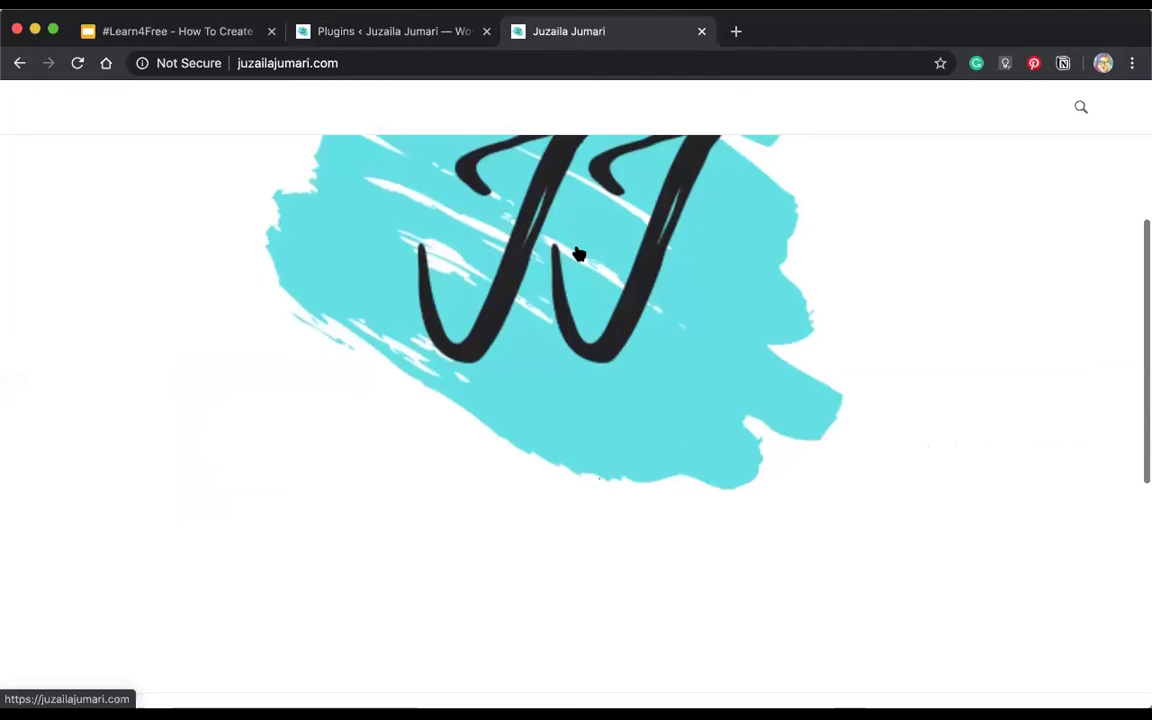
scroll(579, 252, up, 2)
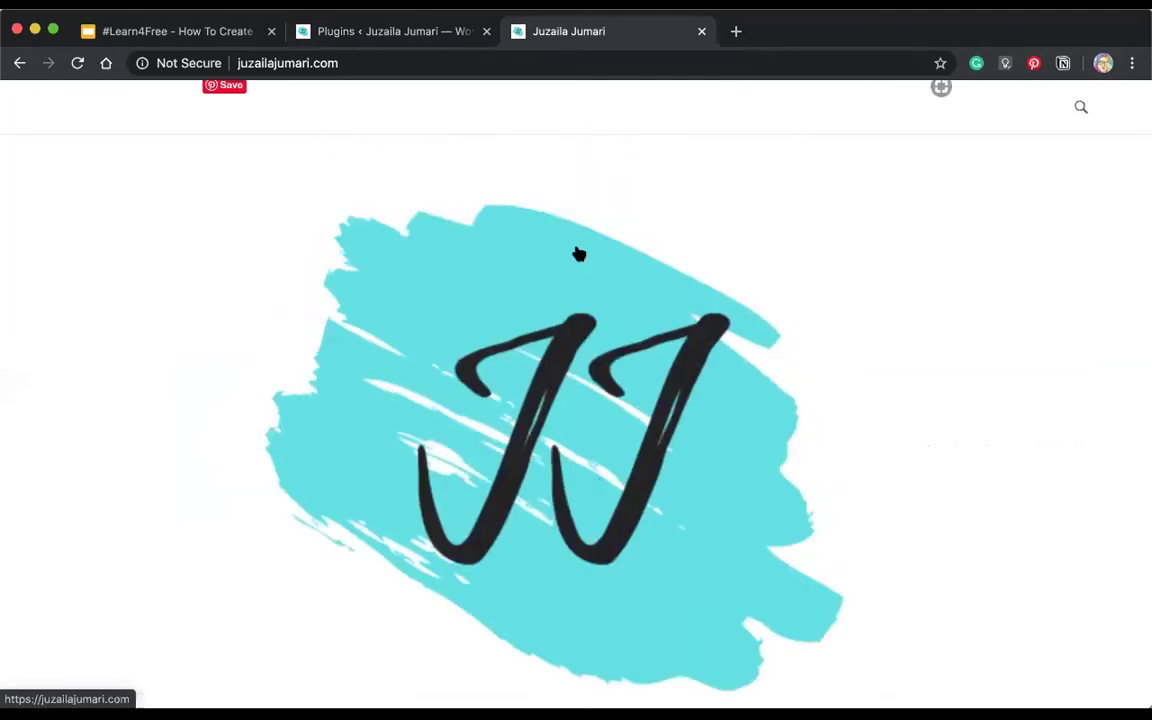
Review the live homepage from its logo down to the "Hello world!" post and the footer
scroll(596, 346, up, 2)
scroll(596, 346, down, 5)
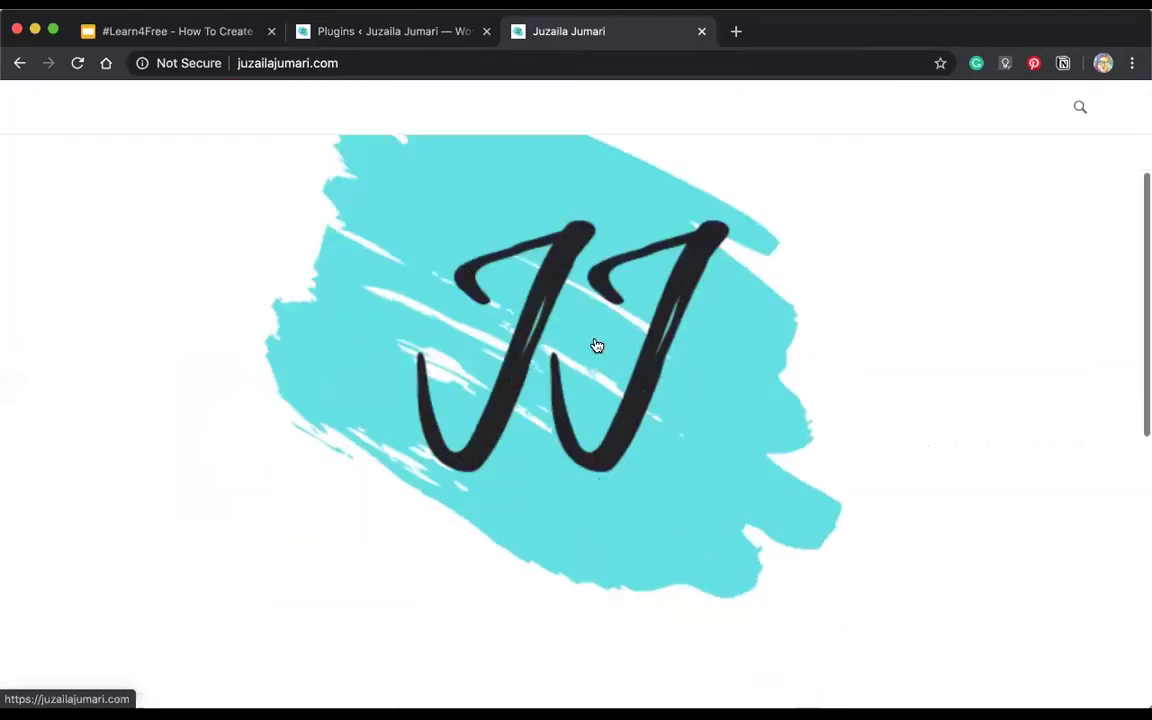
scroll(596, 346, down, 3)
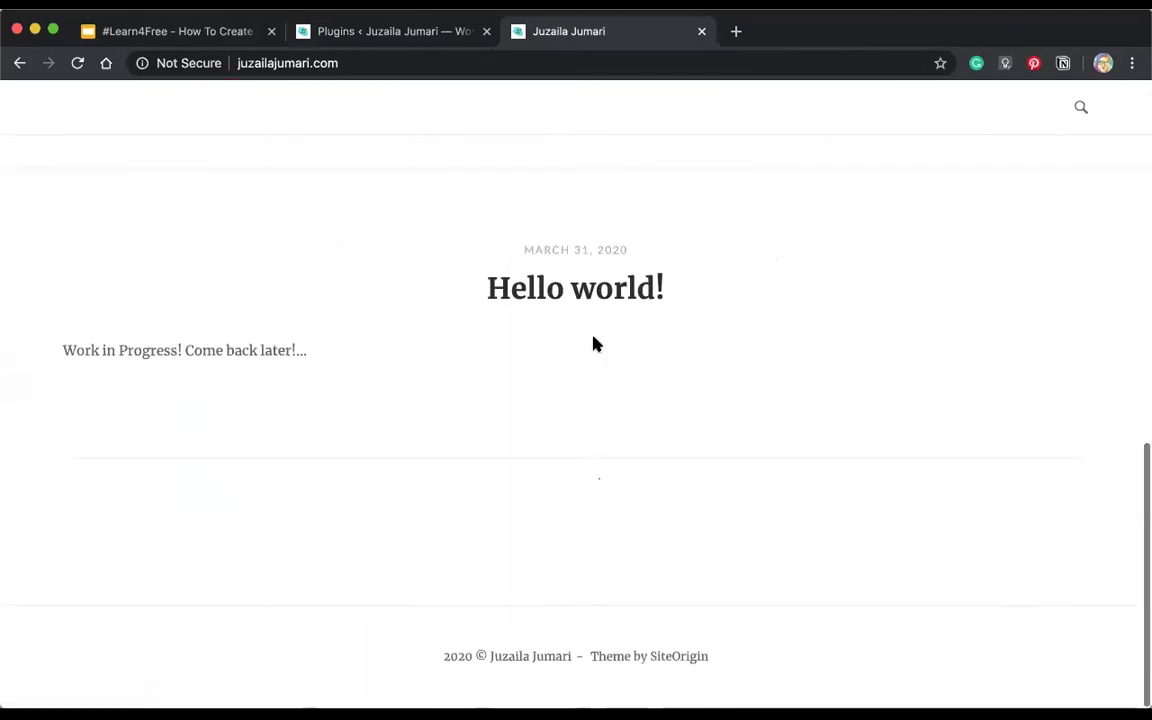
scroll(596, 344, up, 5)
scroll(594, 344, up, 3)
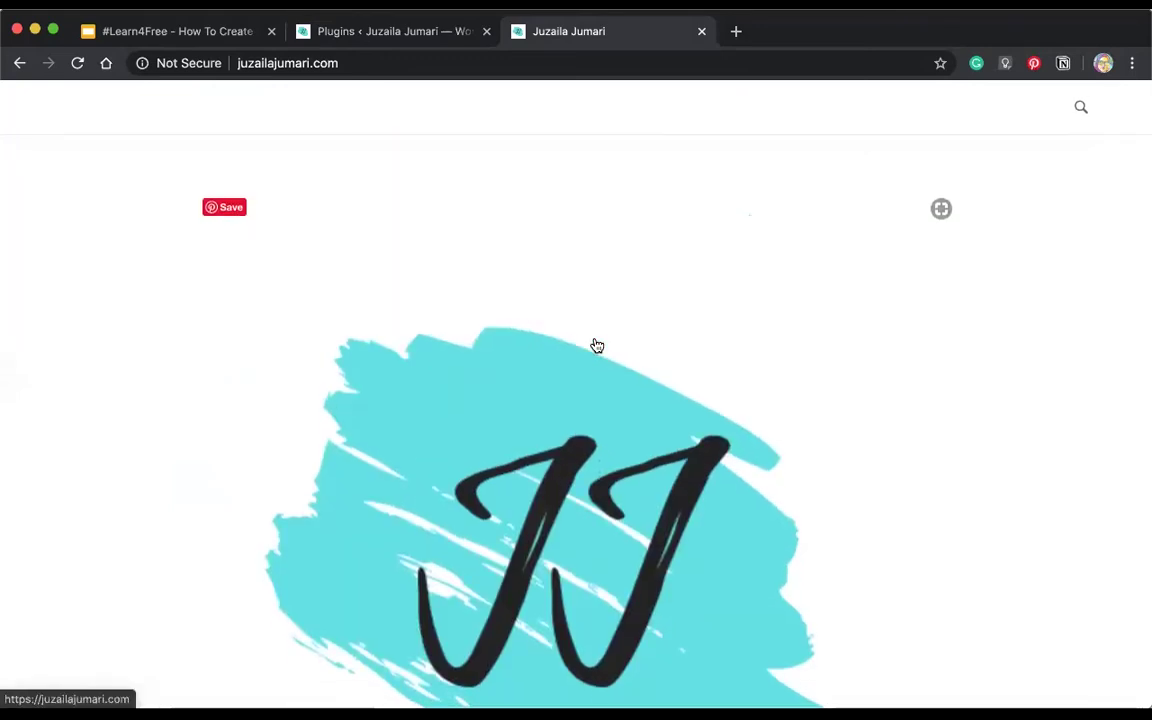
Return to the admin Plugins page and examine the installed plugins with their activation options, including WooCommerce
click(404, 33)
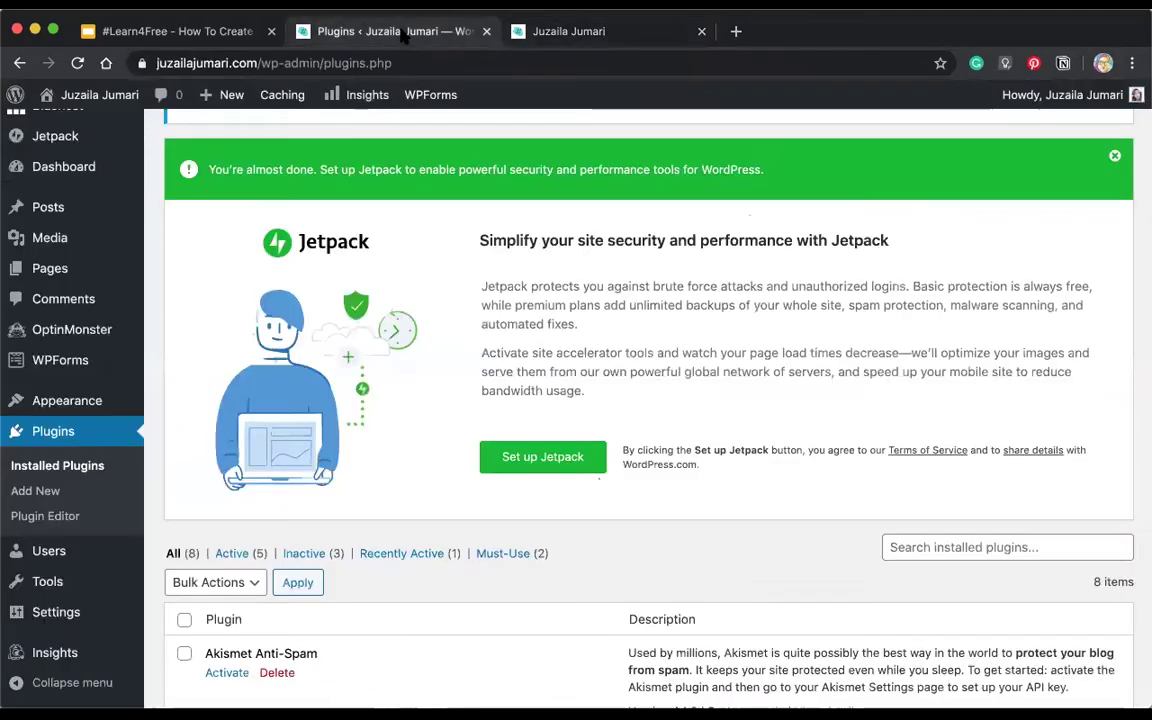
scroll(381, 322, down, 6)
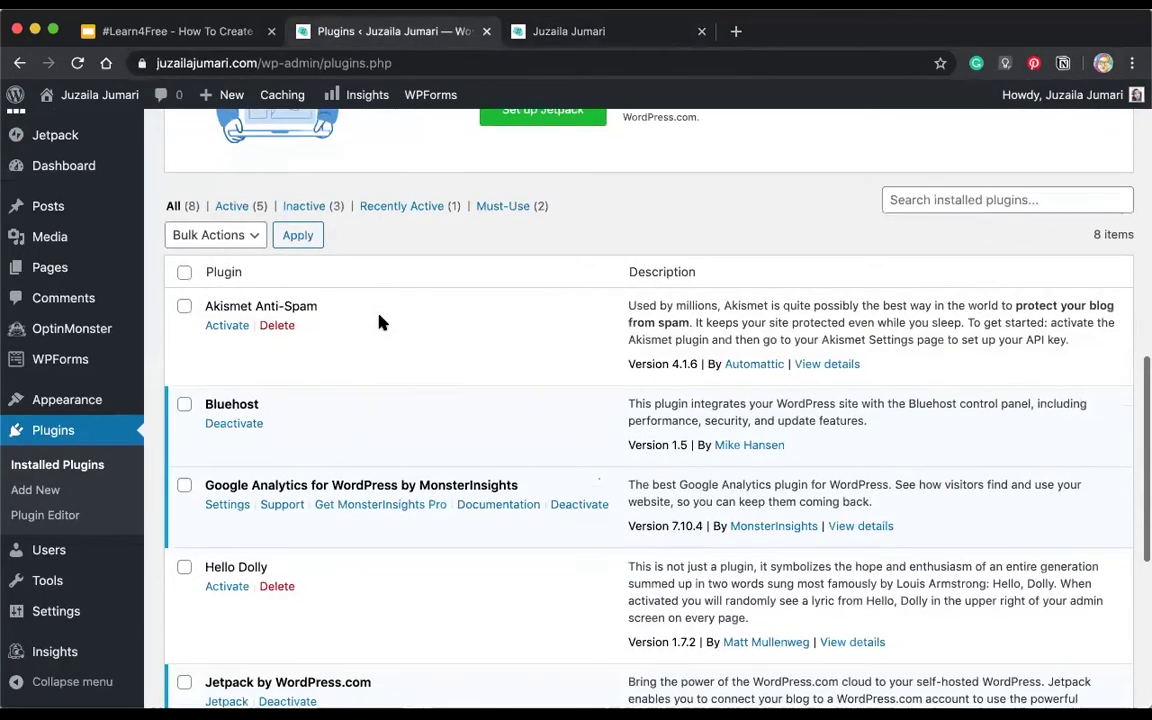
scroll(381, 322, down, 3)
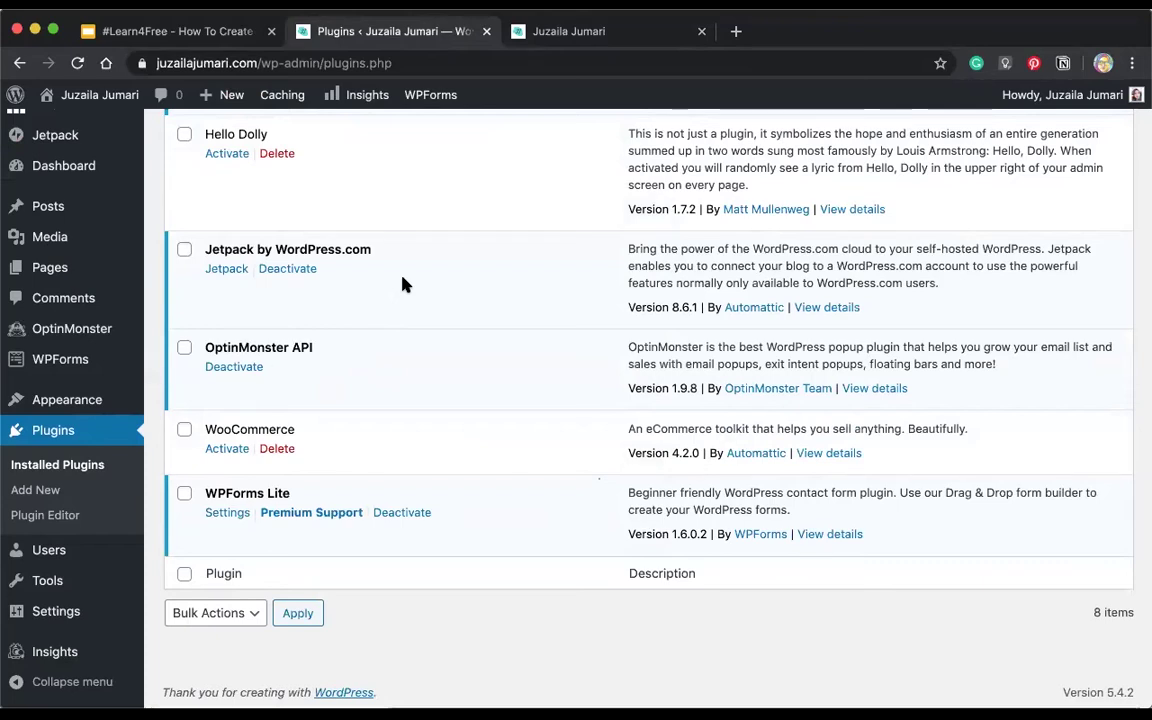
scroll(380, 437, down, 1)
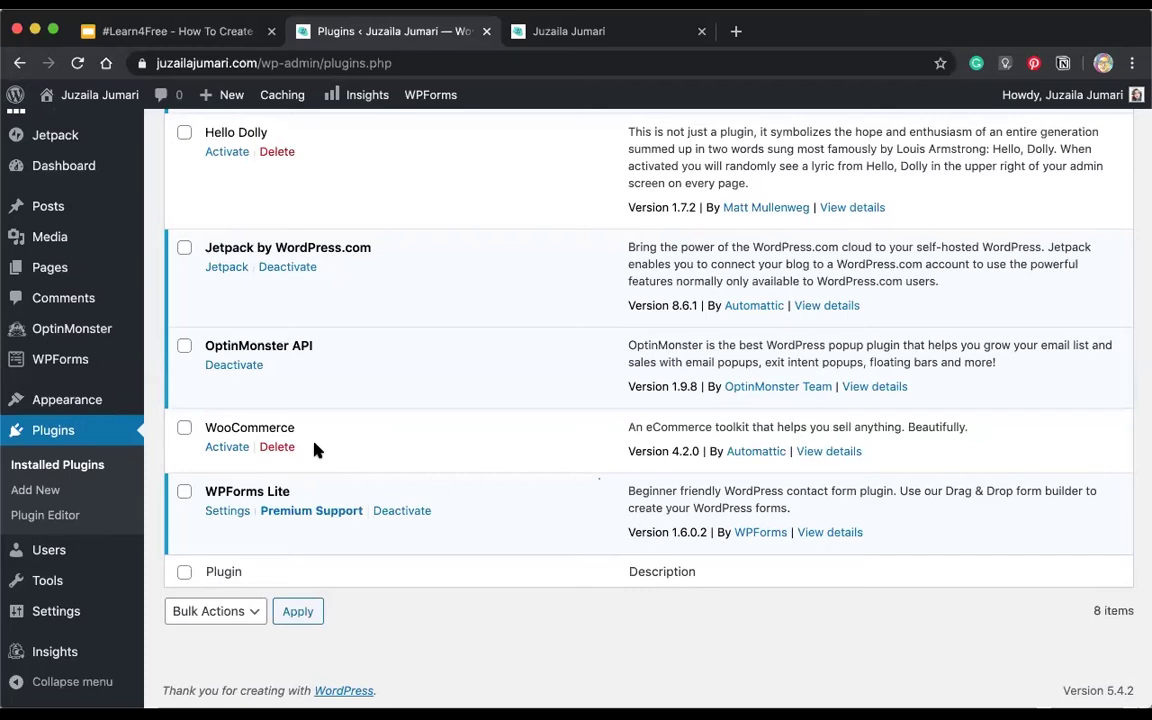
scroll(313, 450, up, 6)
scroll(313, 450, down, 5)
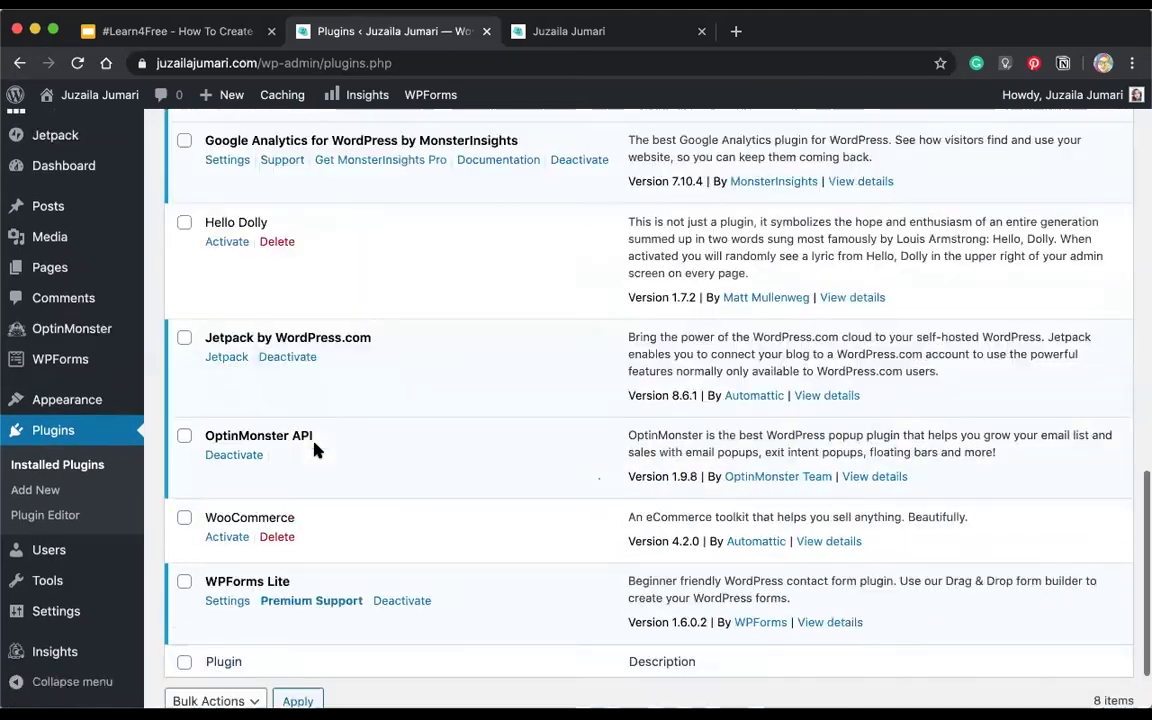
scroll(313, 450, down, 3)
scroll(586, 527, up, 10)
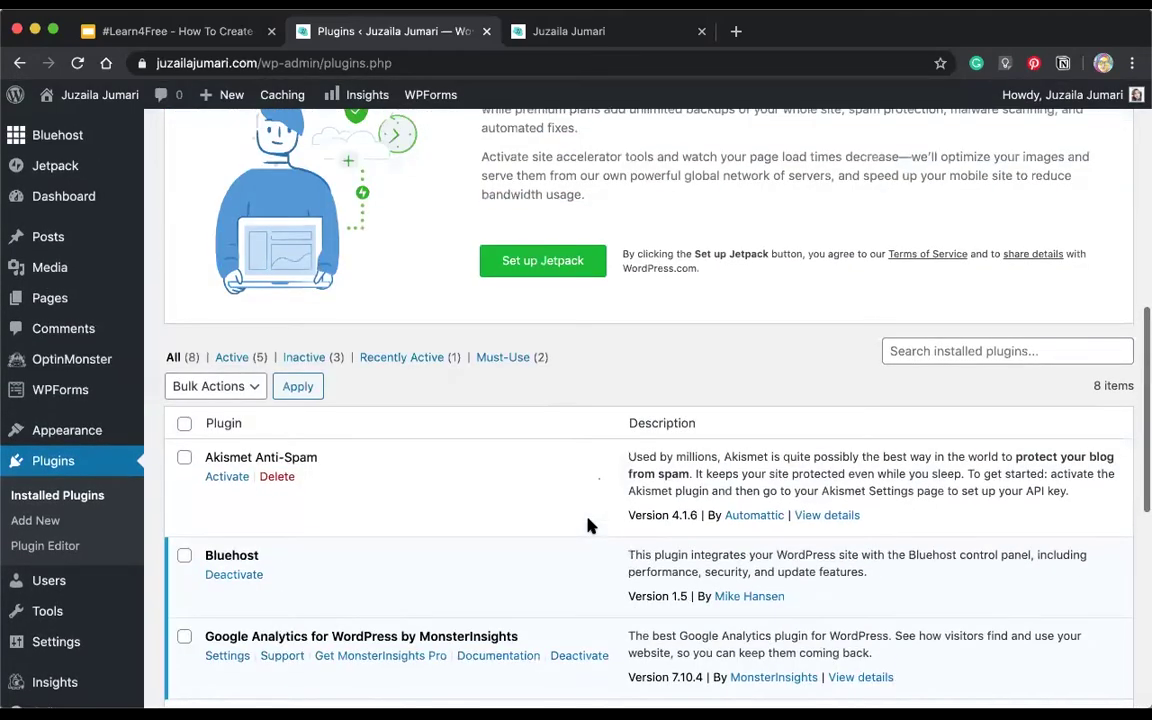
scroll(588, 525, up, 2)
click(1027, 424)
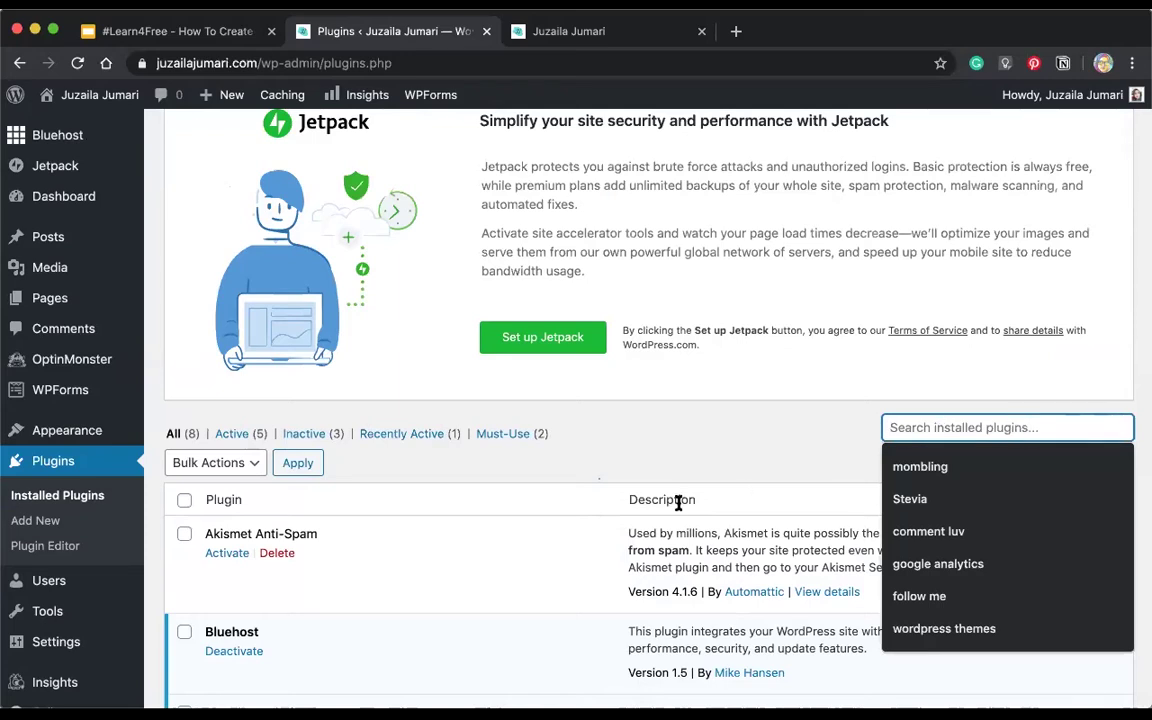
scroll(676, 502, down, 1)
scroll(676, 504, down, 3)
scroll(681, 507, up, 1)
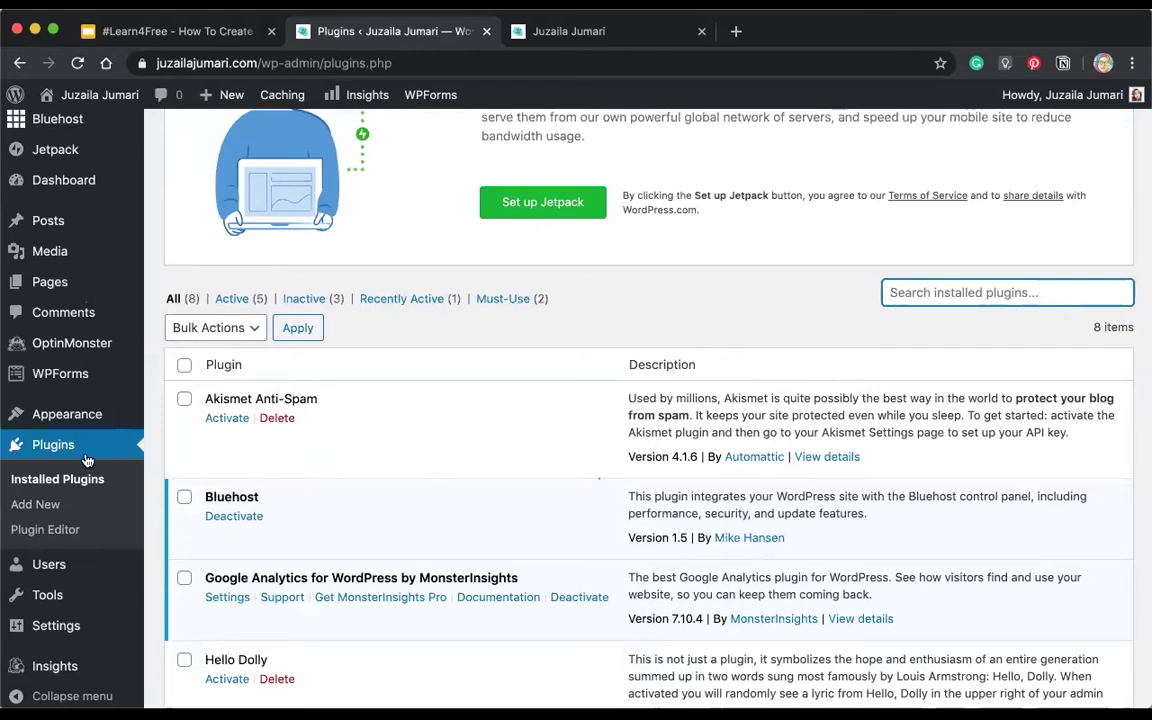
Search the Add Plugins directory for "woo commerce" and examine the WooCommerce entry among the results
click(30, 506)
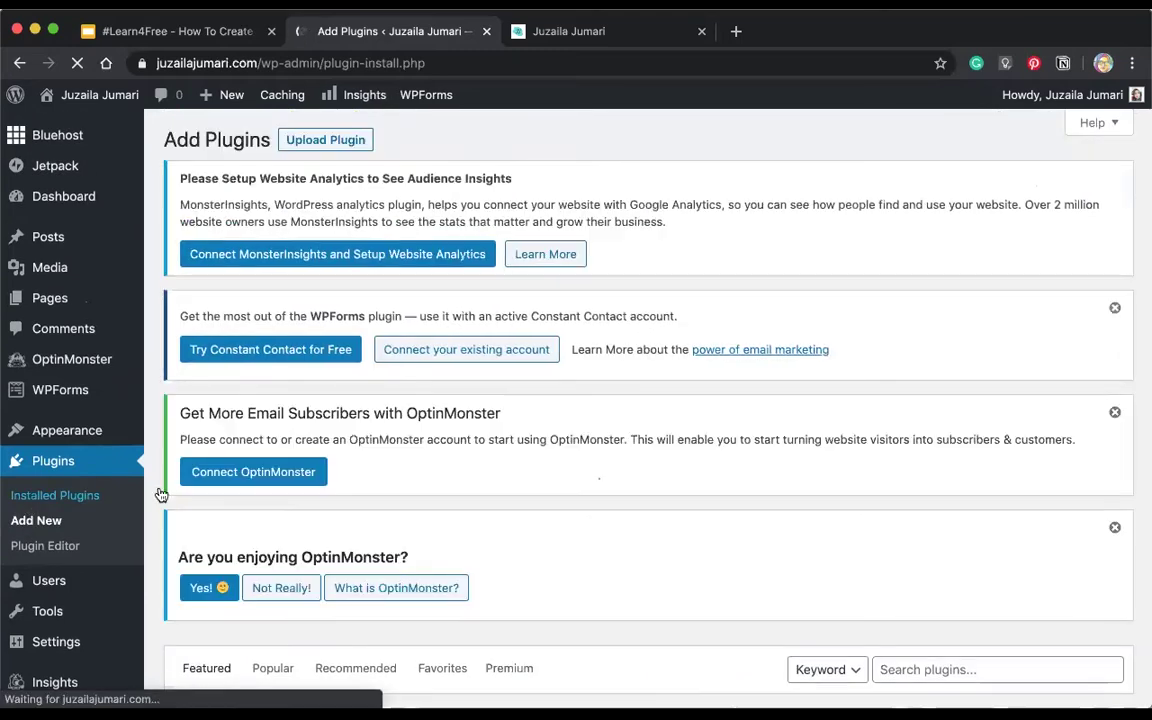
scroll(514, 458, down, 7)
scroll(514, 458, up, 3)
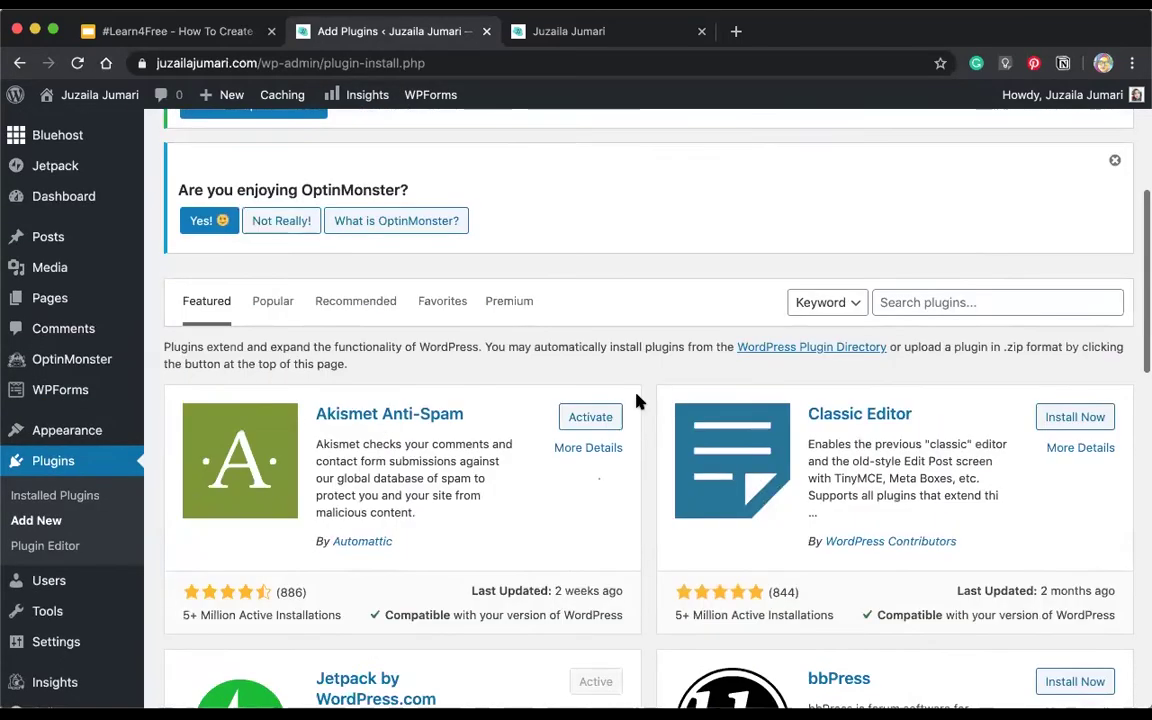
scroll(636, 400, up, 1)
click(951, 322)
text(woo)
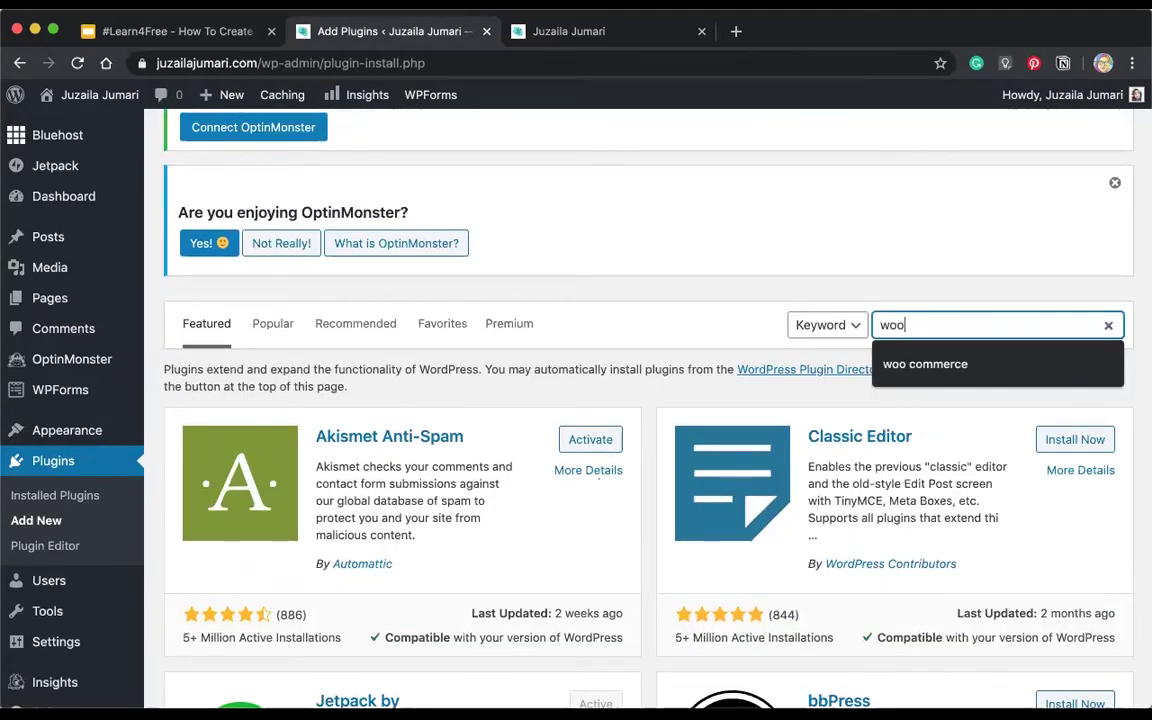
click(962, 364)
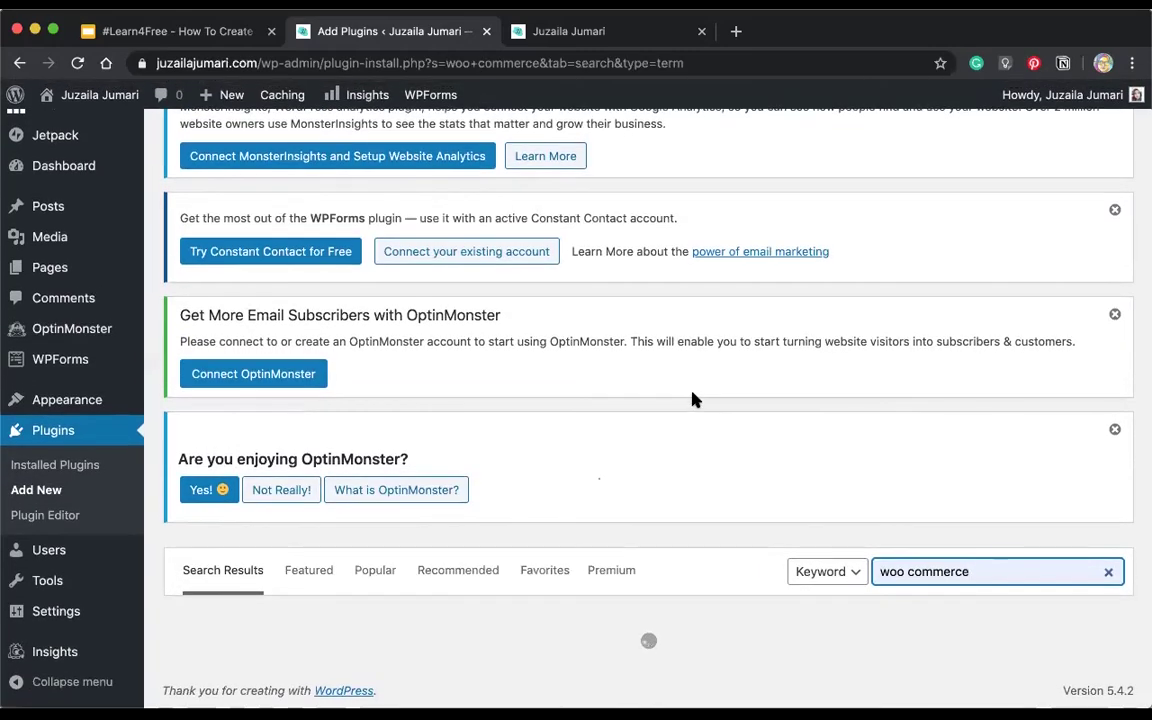
scroll(694, 399, down, 5)
scroll(694, 401, down, 2)
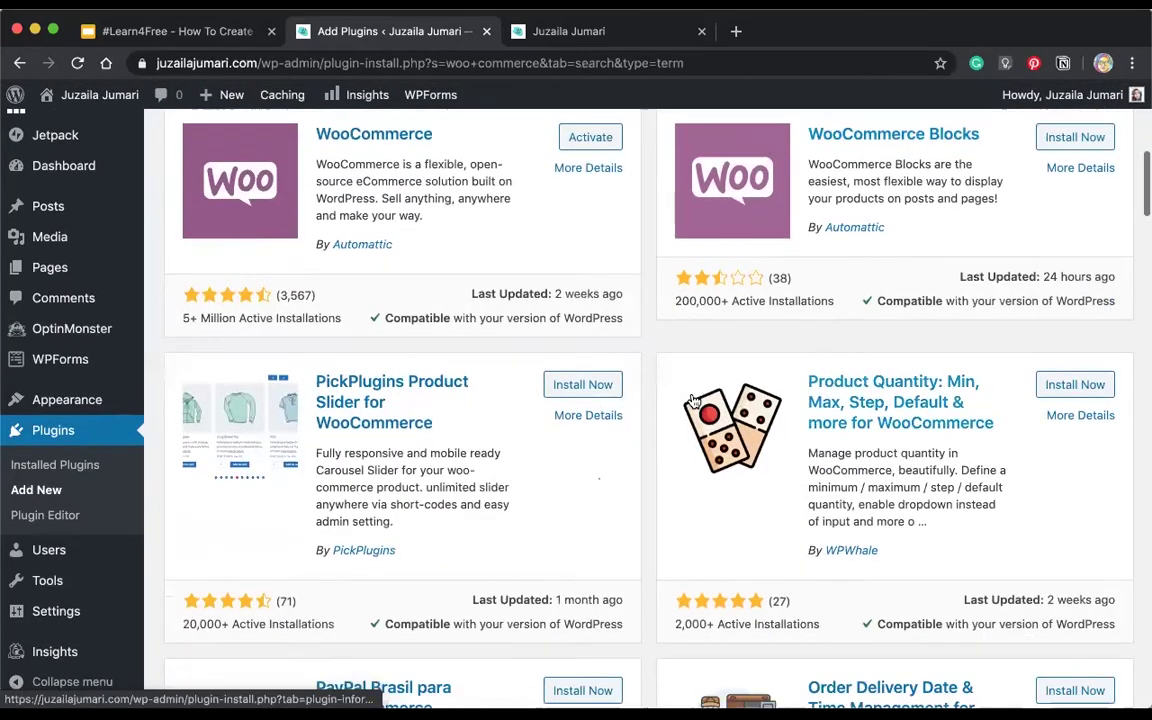
scroll(458, 185, up, 1)
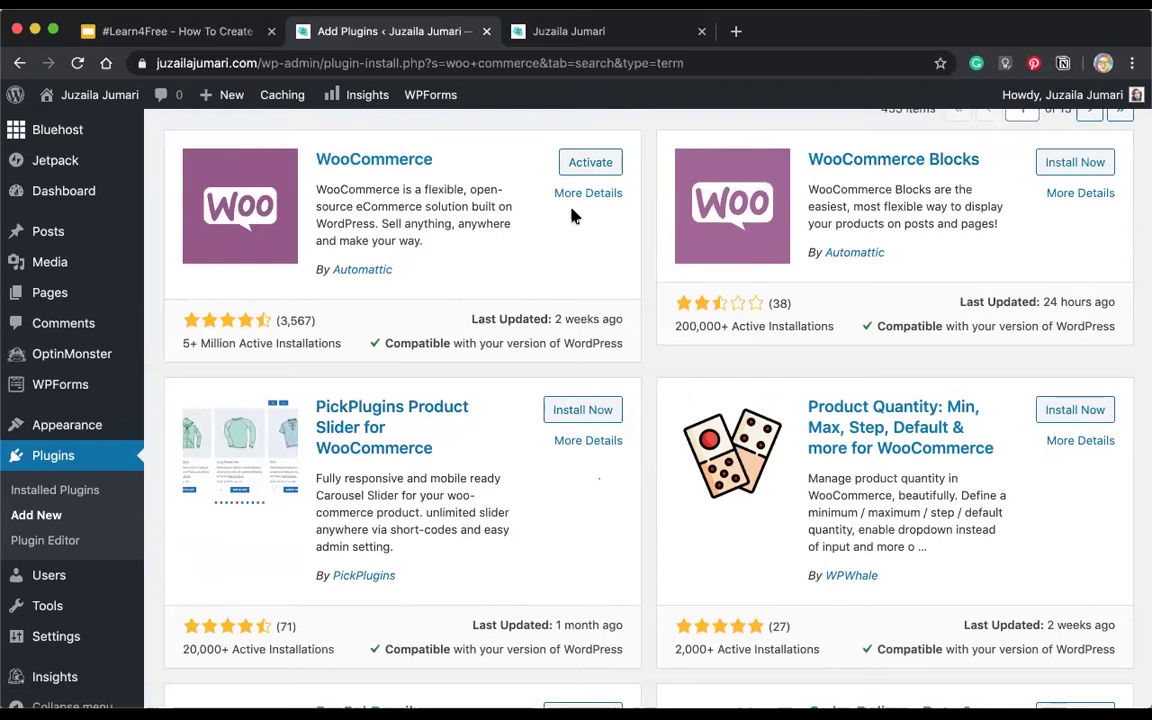
scroll(573, 215, up, 2)
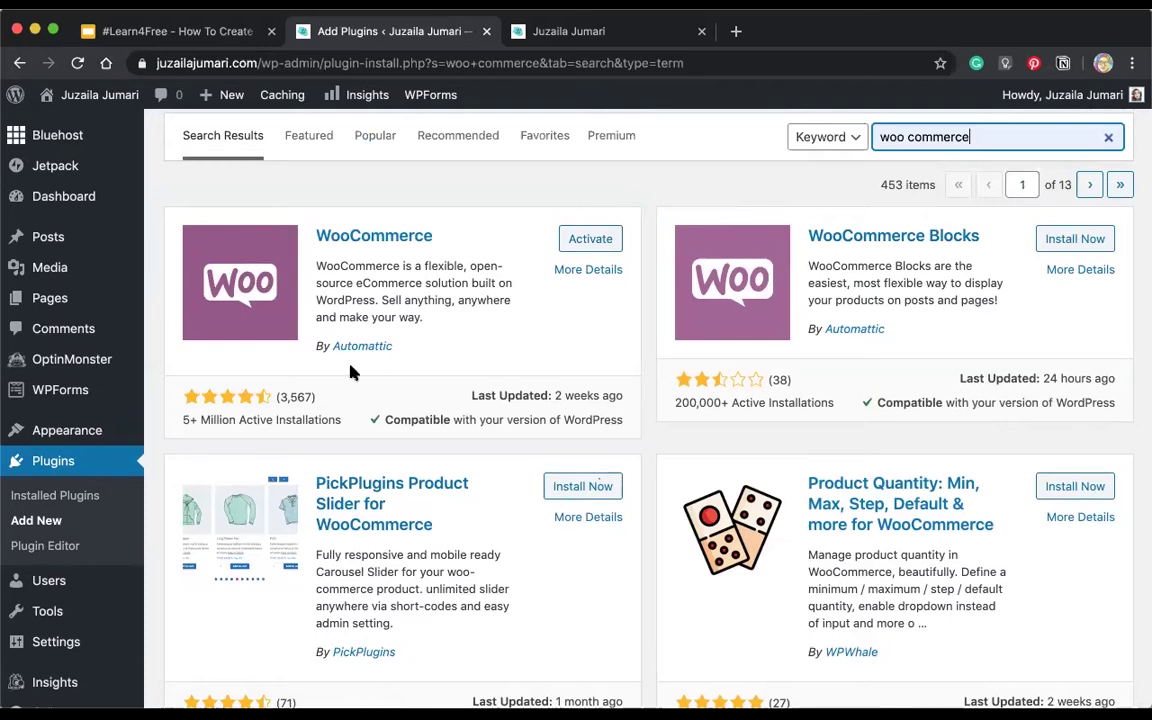
Go back to the installed plugins list and activate the WooCommerce plugin
click(70, 496)
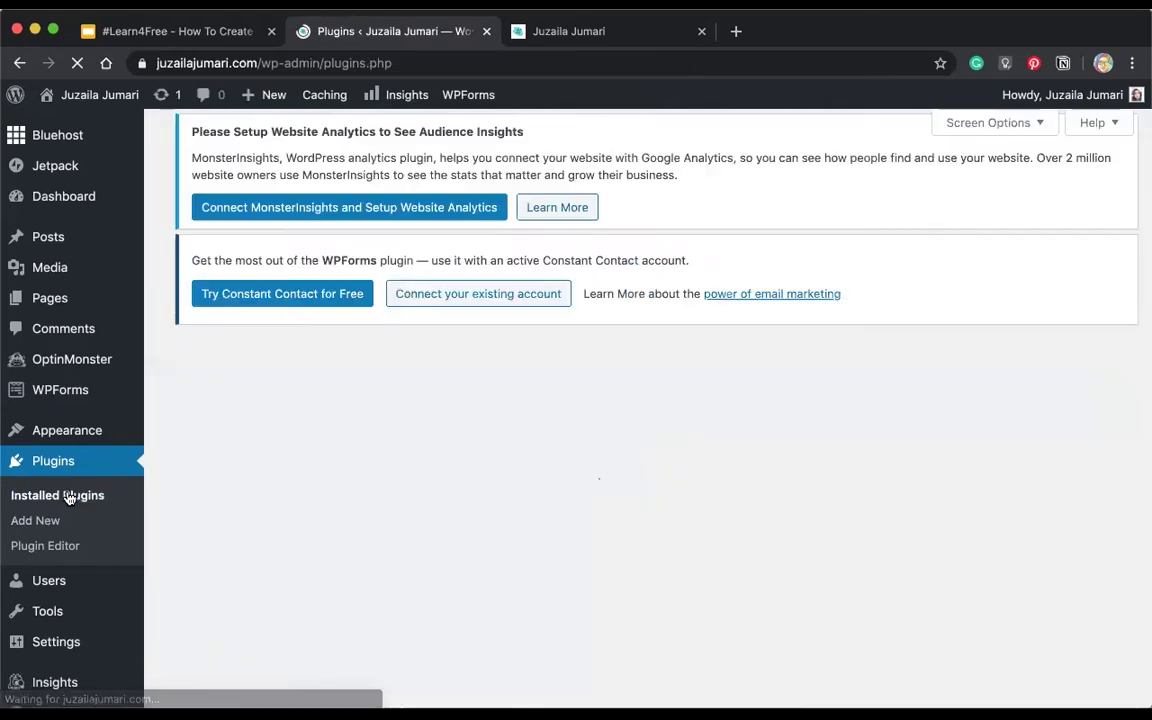
scroll(291, 452, down, 1)
scroll(291, 452, down, 10)
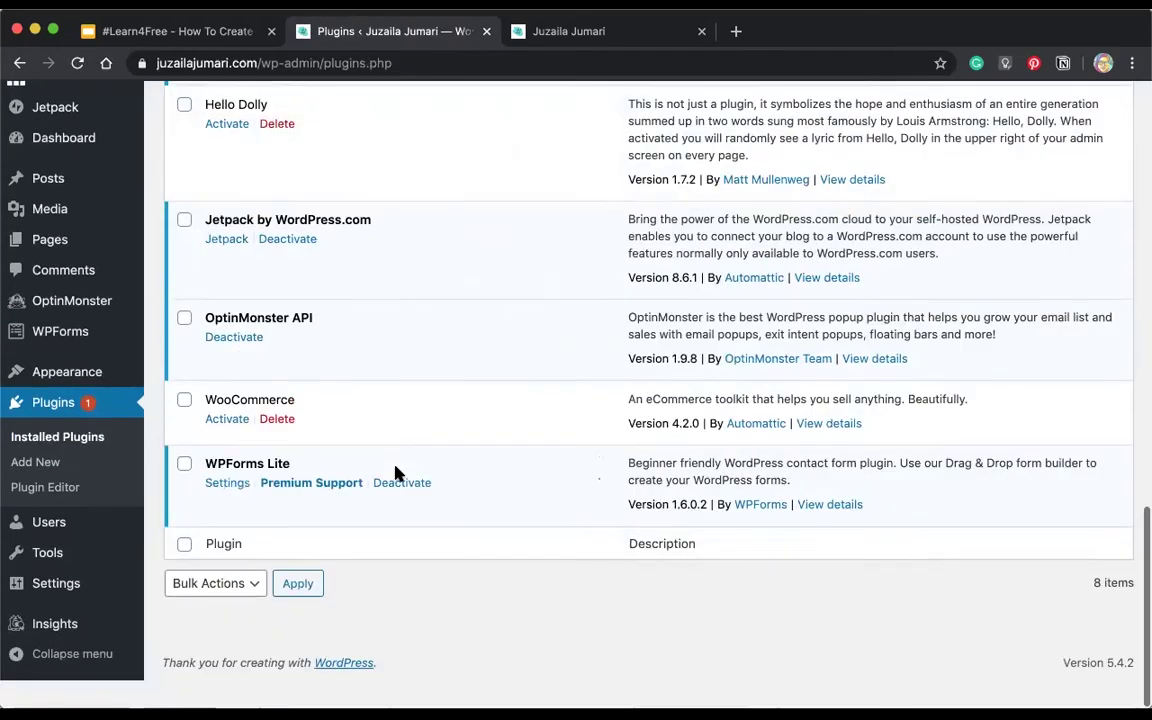
click(227, 454)
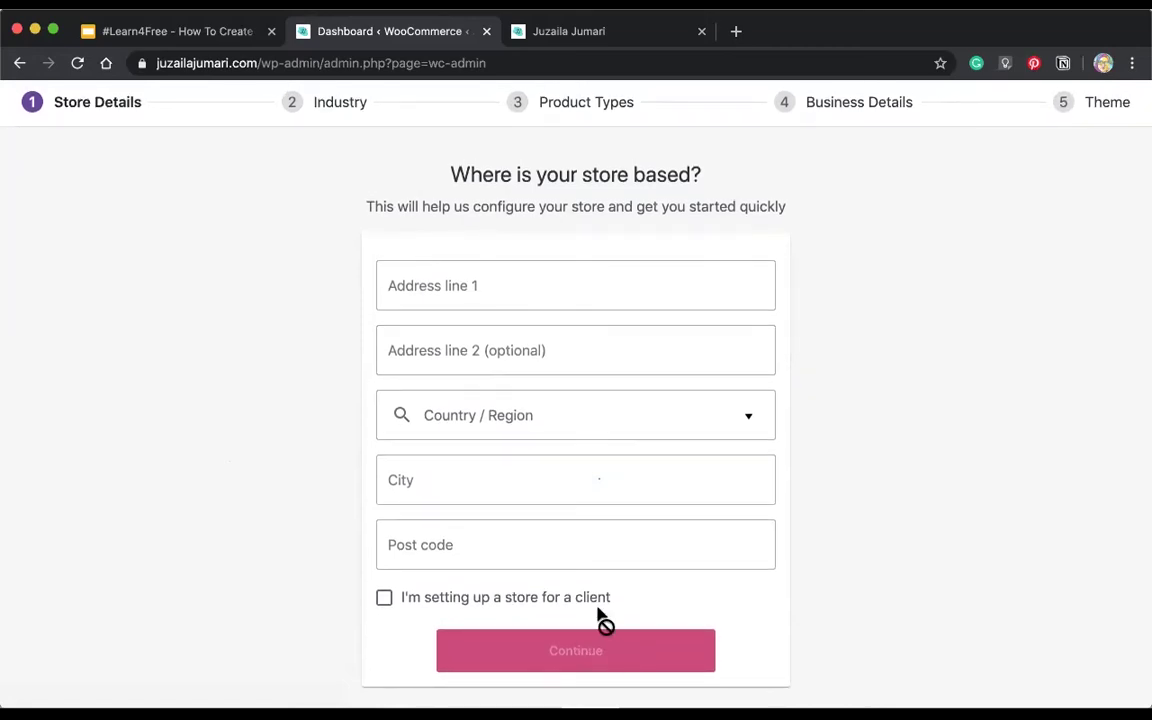
click(493, 285)
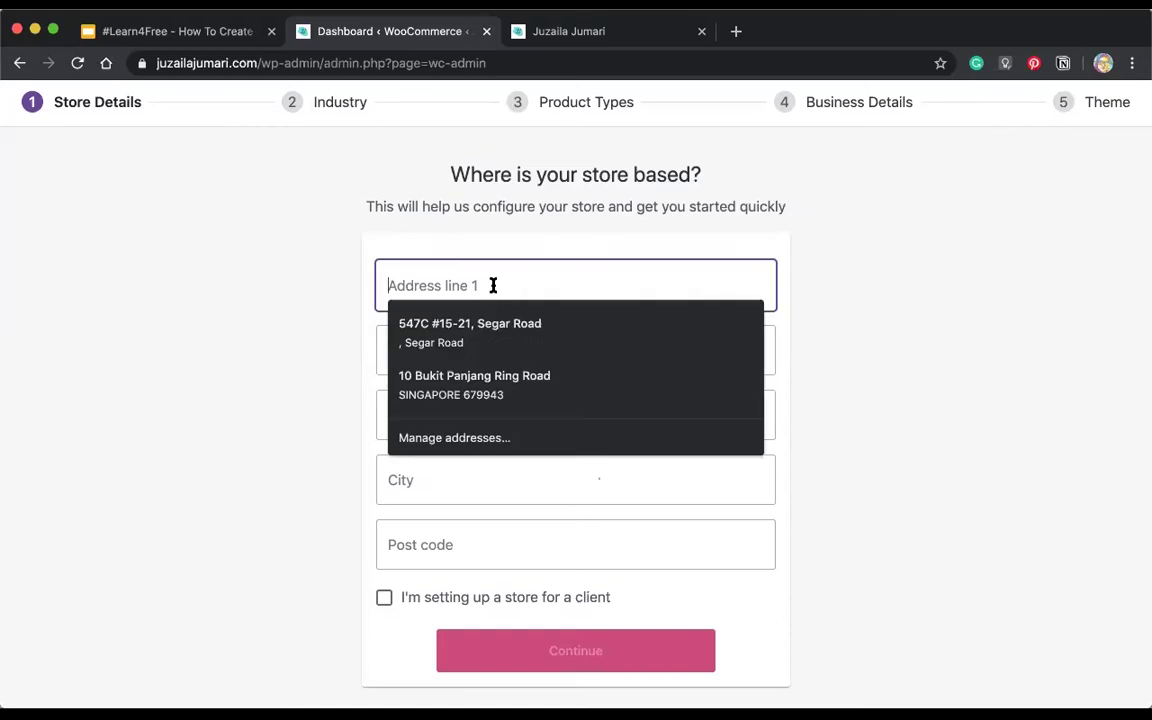
click(386, 599)
click(532, 290)
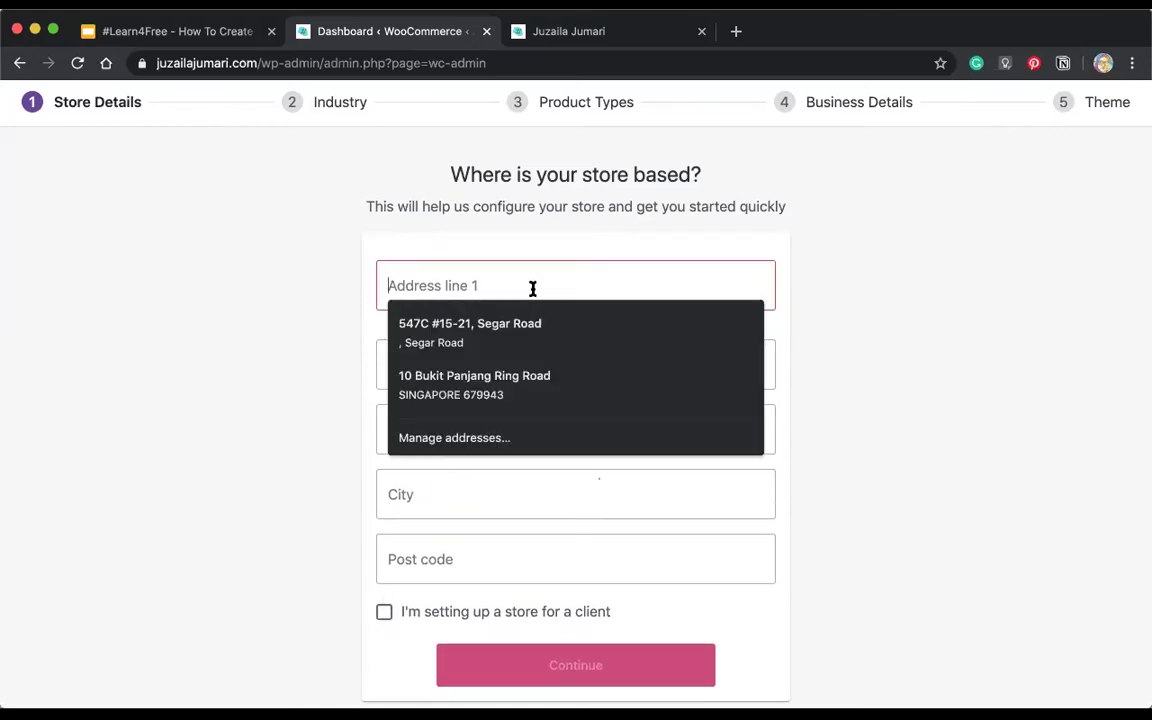
click(293, 362)
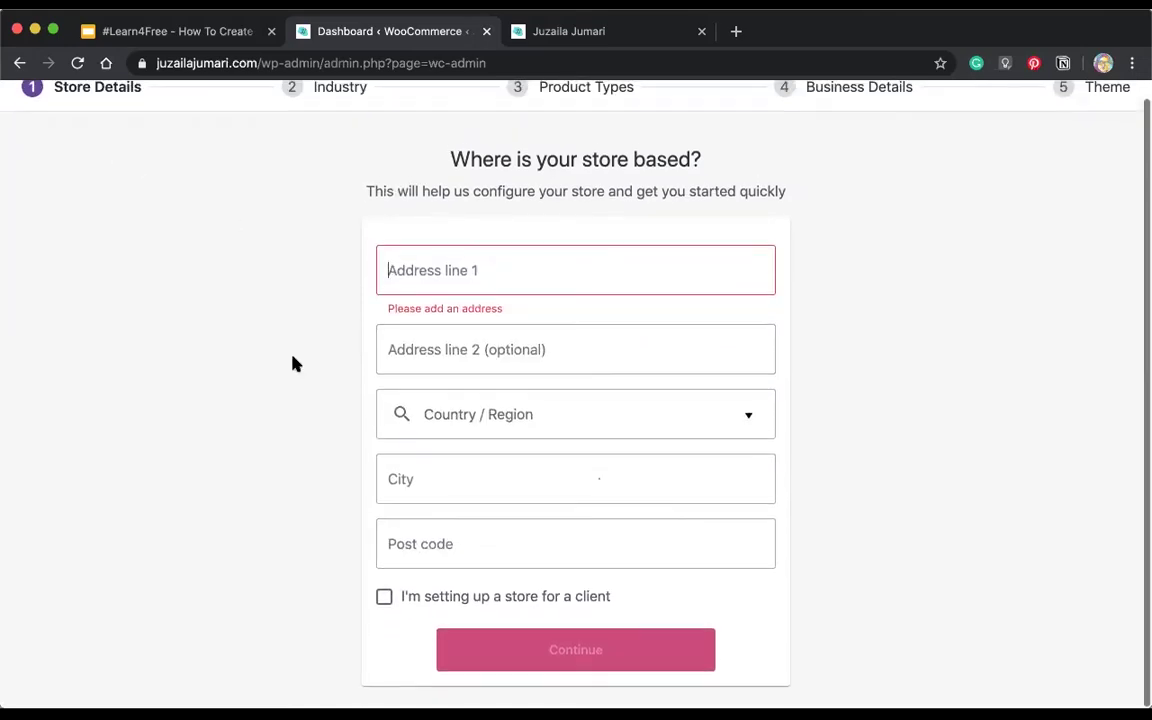
Leave the store setup wizard unfilled, return to the installed plugins and activate WooCommerce from the list again
click(19, 63)
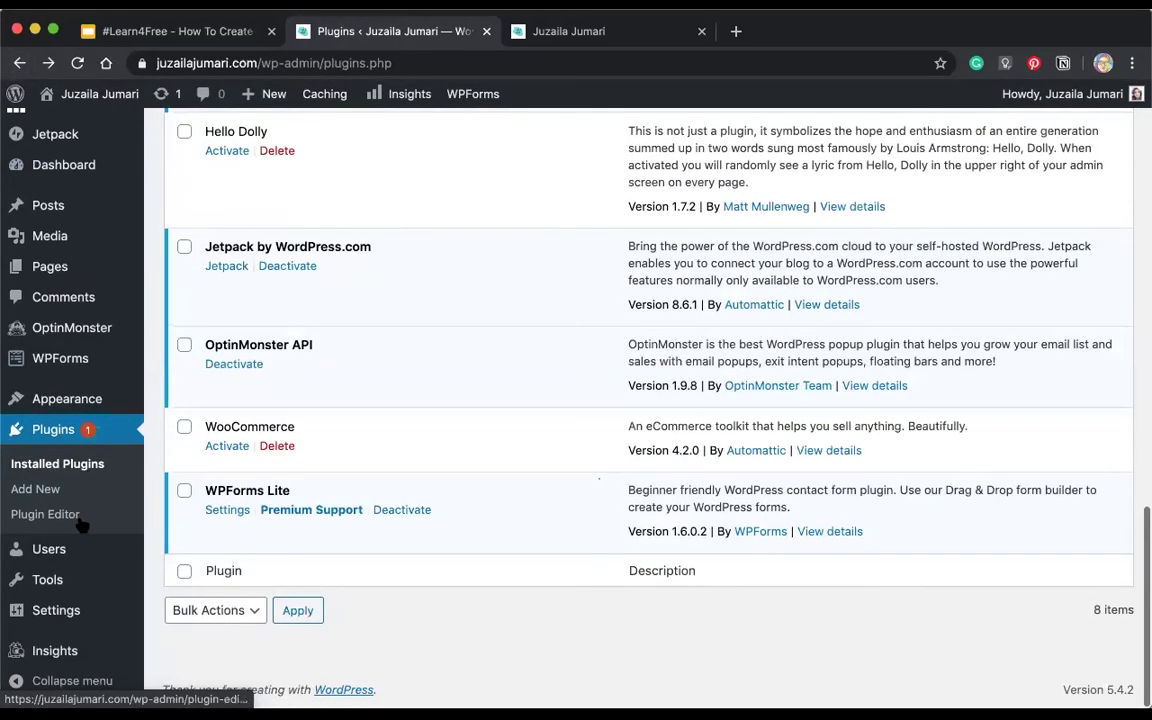
scroll(82, 525, up, 3)
scroll(82, 525, down, 3)
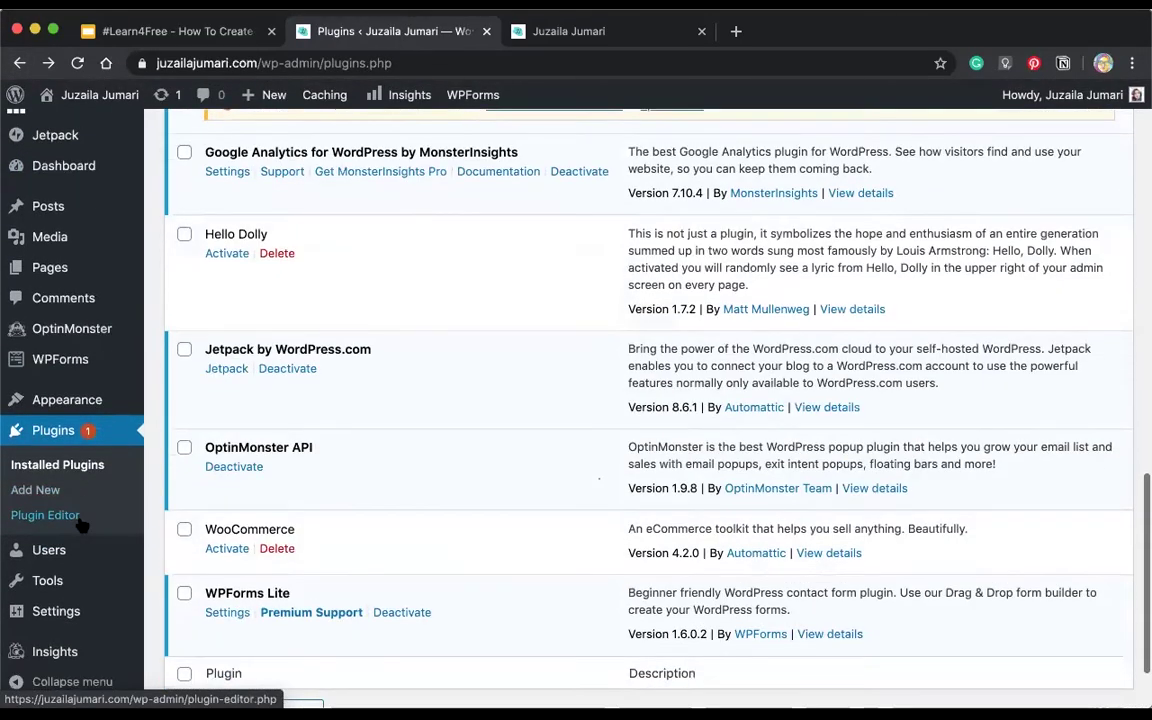
scroll(82, 525, up, 3)
scroll(88, 600, down, 2)
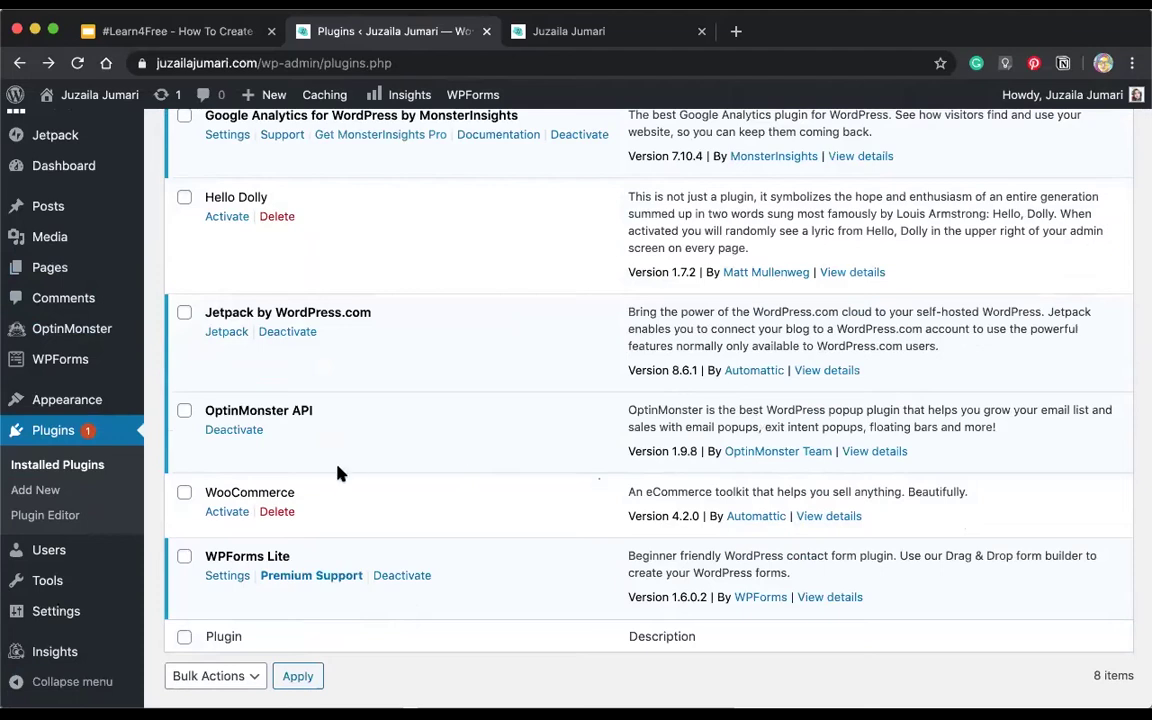
click(185, 494)
click(185, 494)
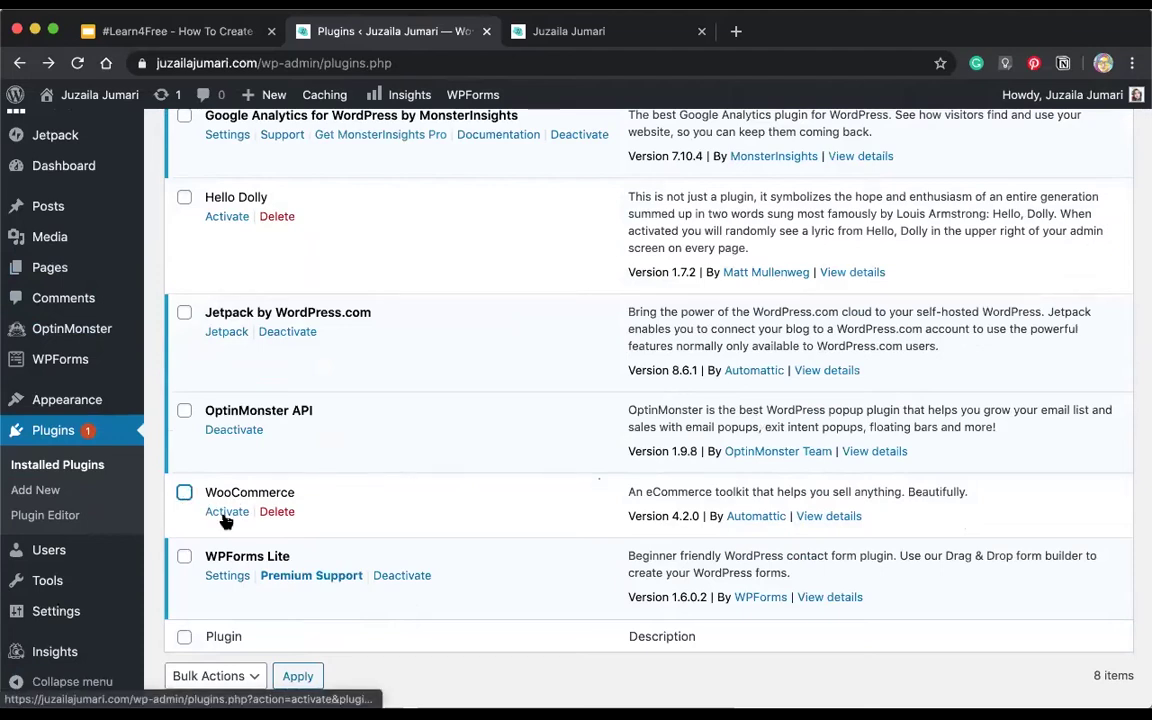
scroll(57, 460, down, 1)
scroll(57, 460, up, 3)
scroll(200, 474, down, 4)
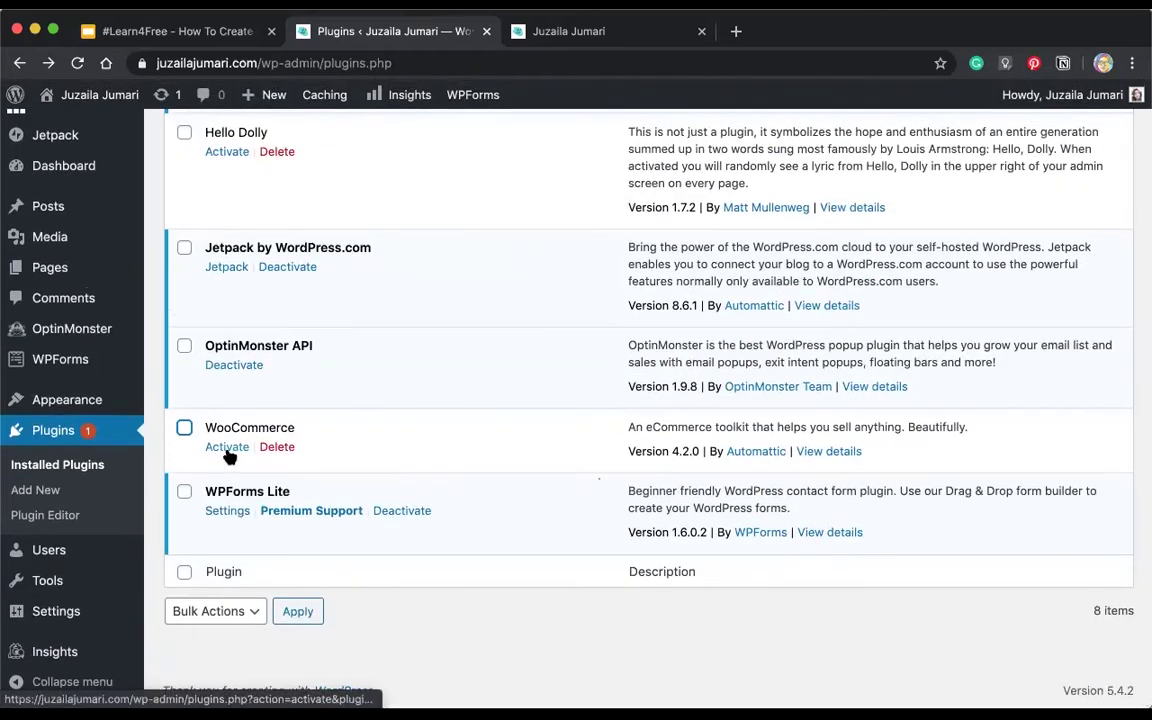
click(227, 448)
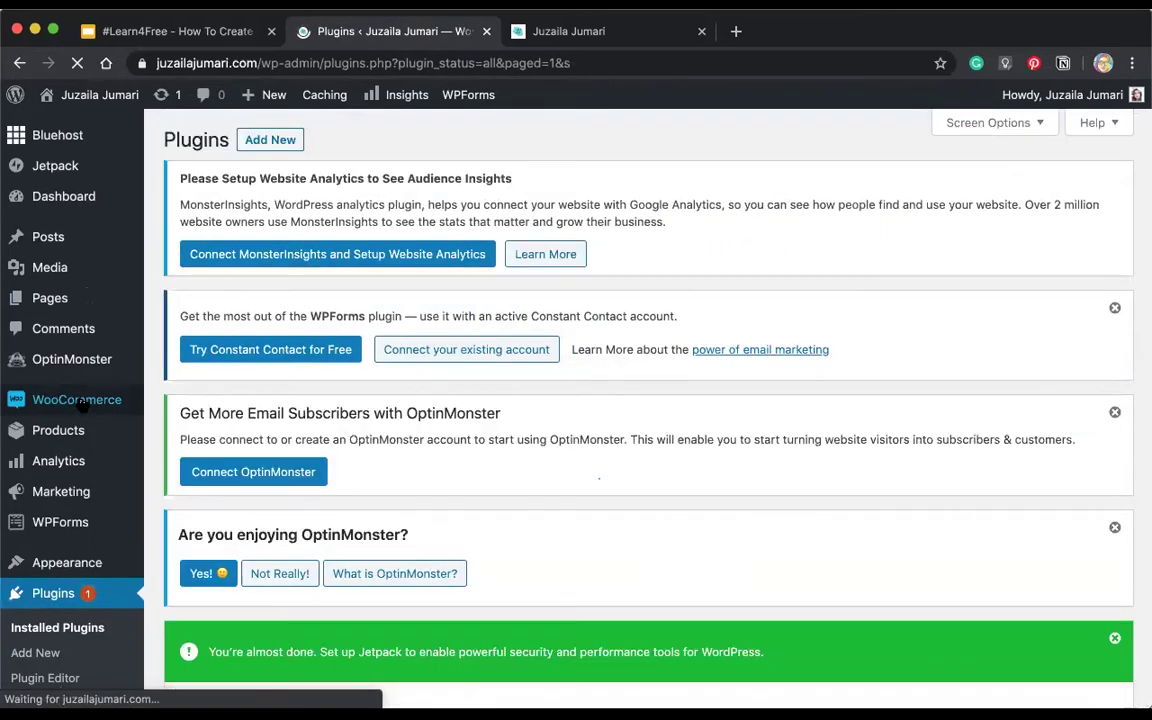
Open the store's Products page, and reload the live homepage to check what WooCommerce changed on the site
mouse_move(80, 430)
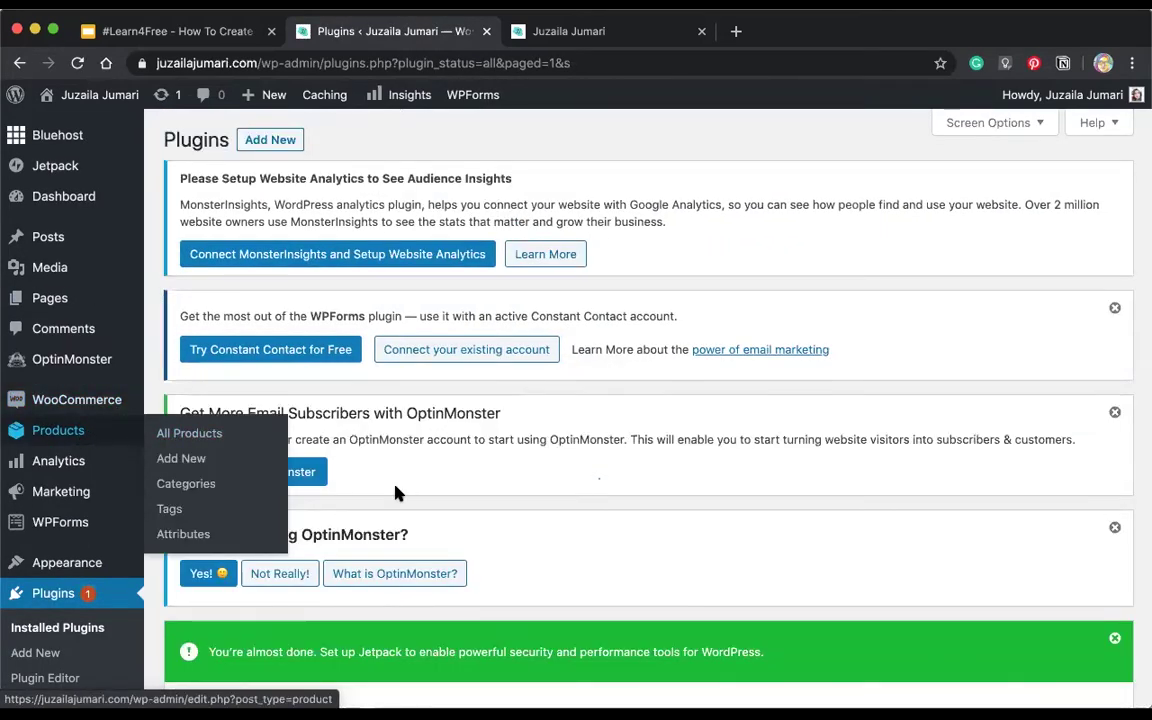
click(60, 430)
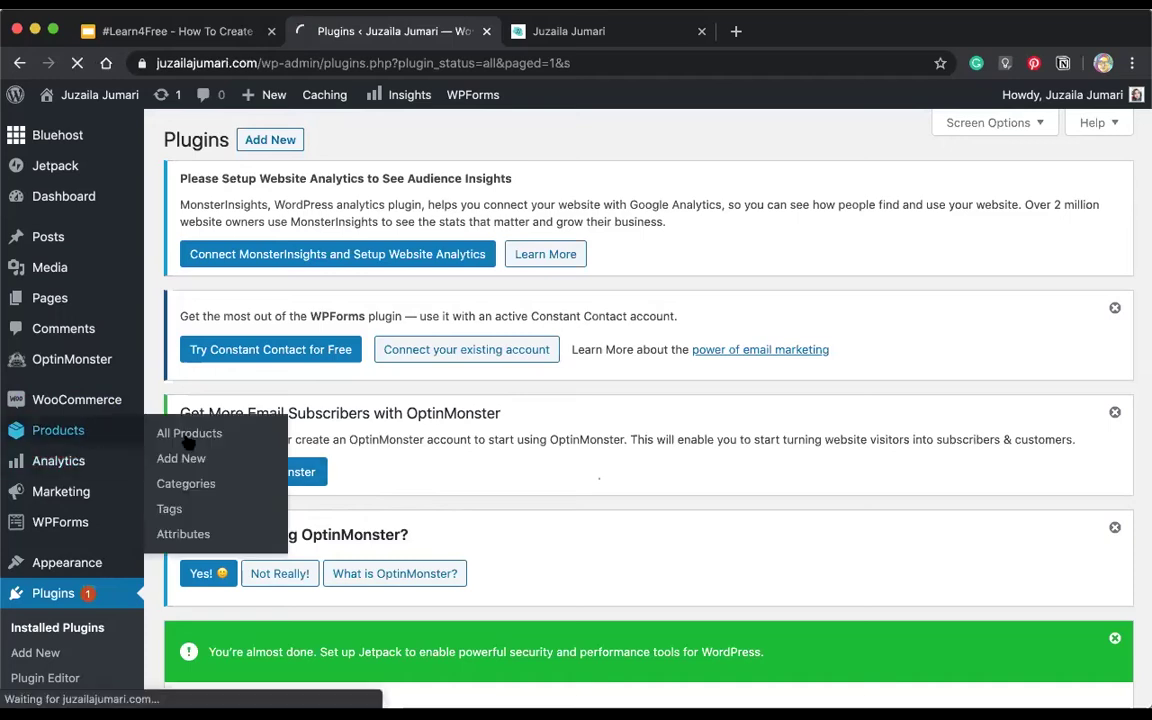
click(560, 31)
click(78, 63)
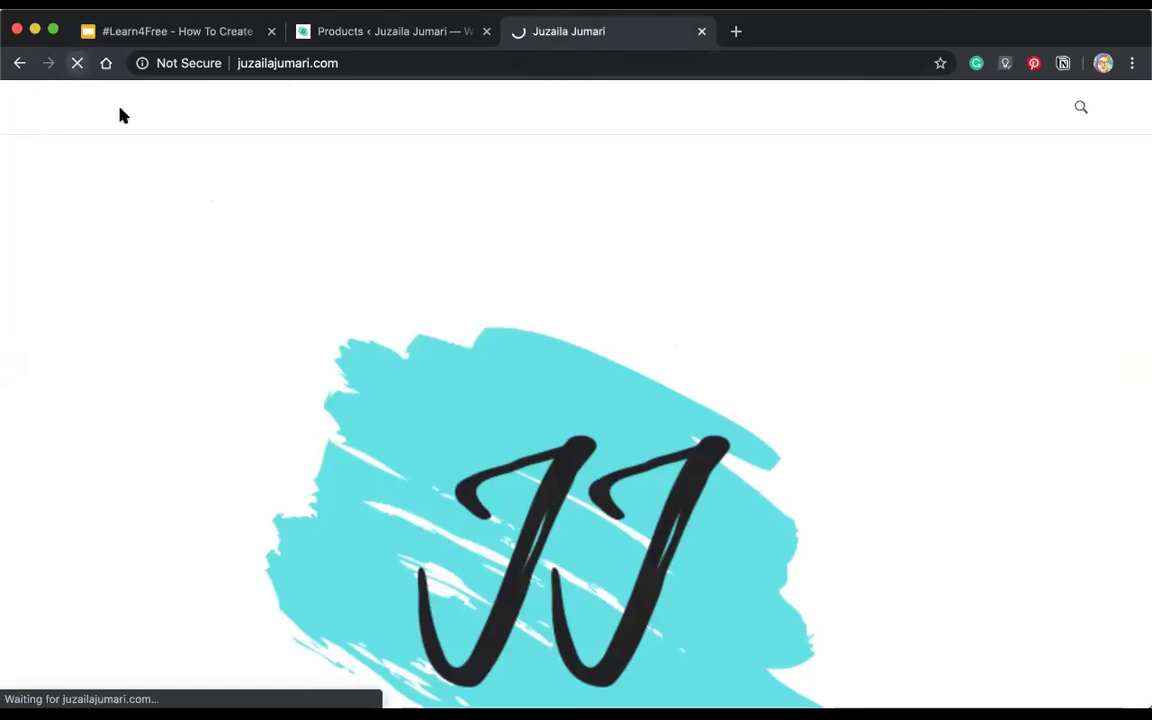
scroll(249, 318, down, 2)
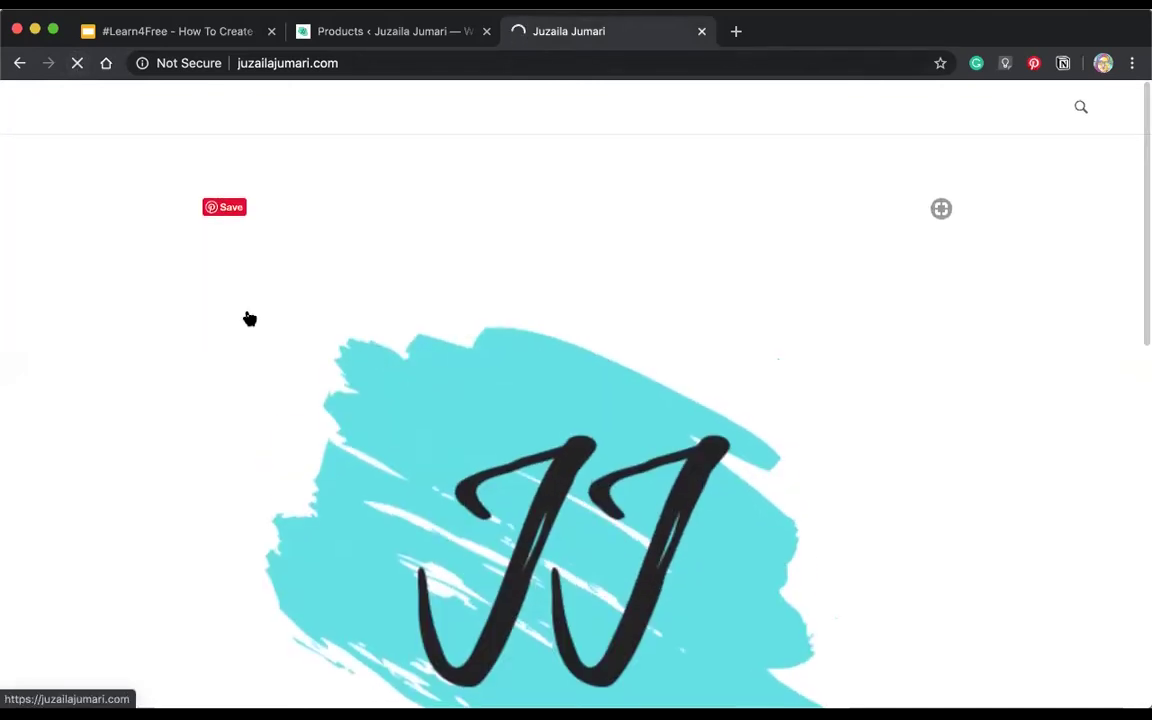
scroll(249, 318, down, 5)
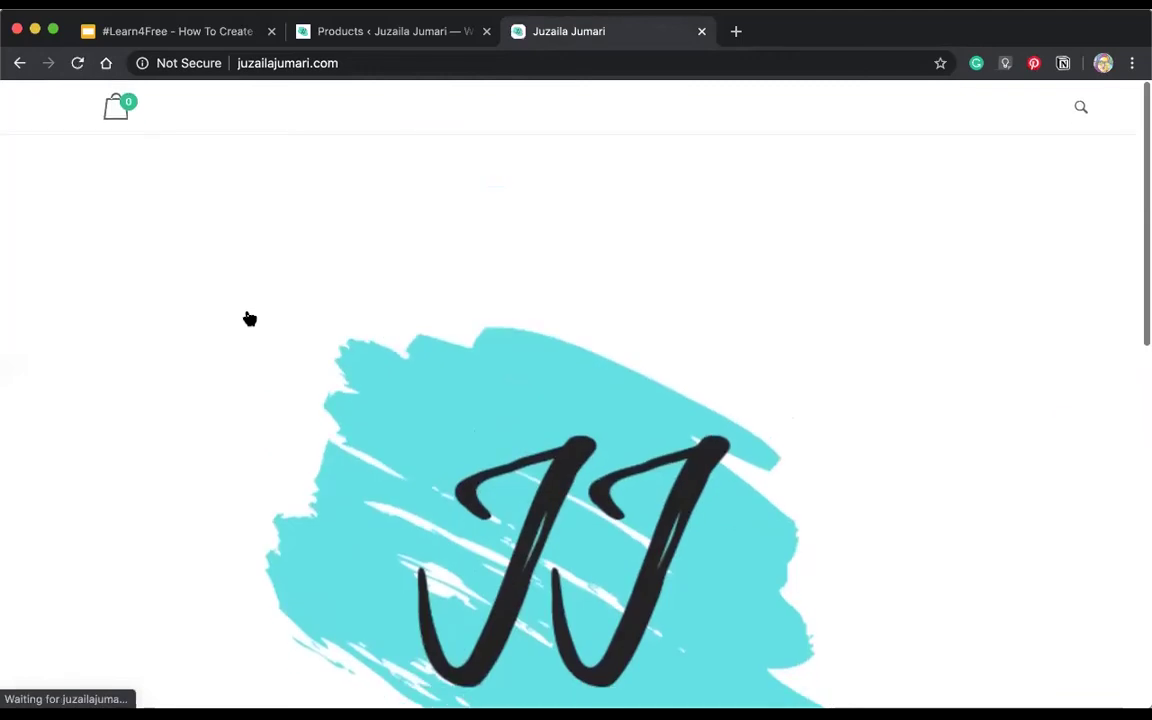
Return to the dashboard's Products page and examine the entries WooCommerce added for products and store management
click(388, 36)
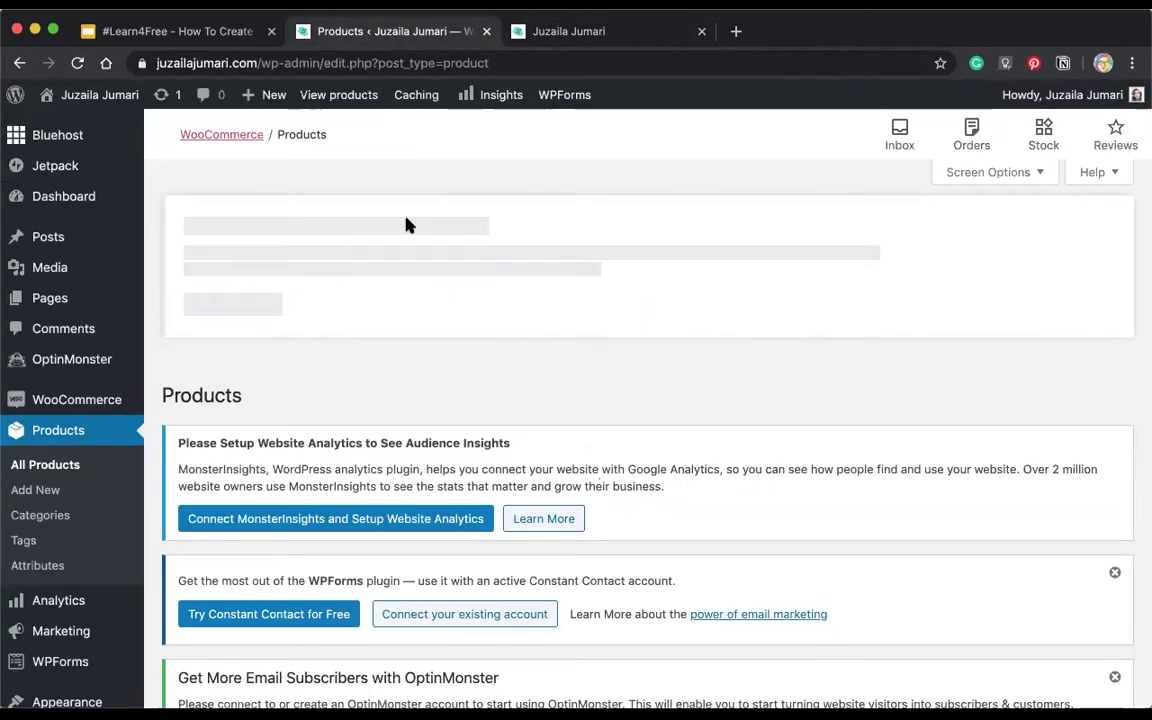
scroll(334, 523, down, 4)
scroll(374, 590, down, 3)
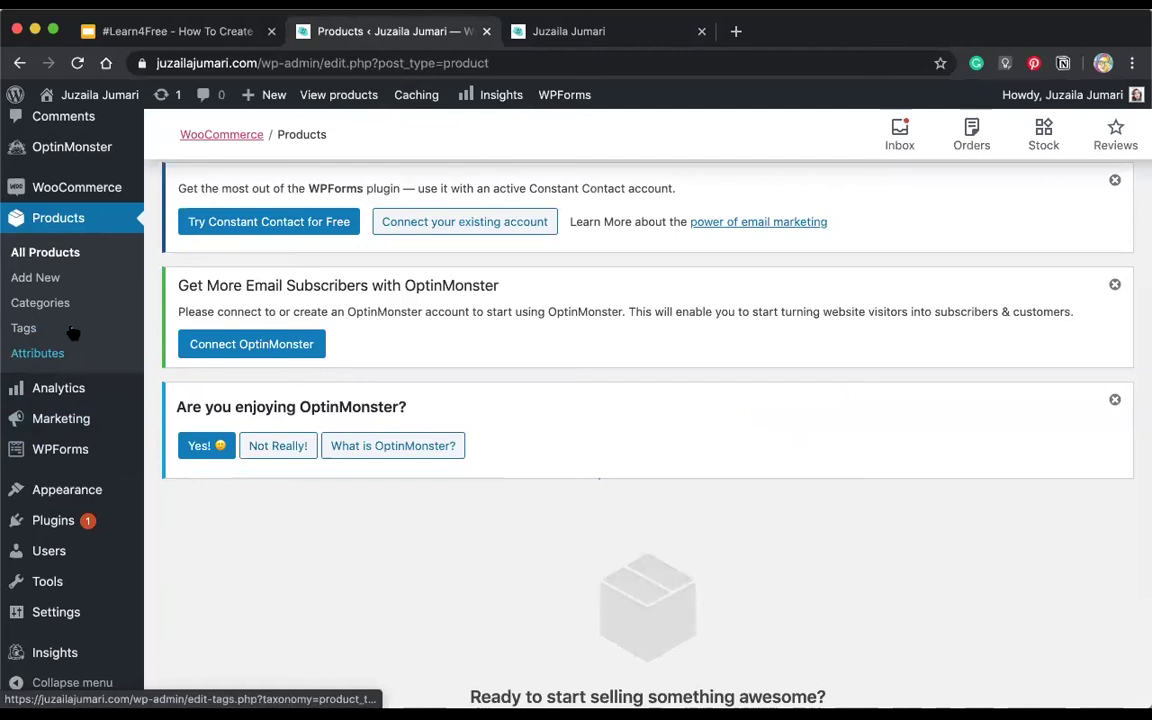
mouse_move(46, 197)
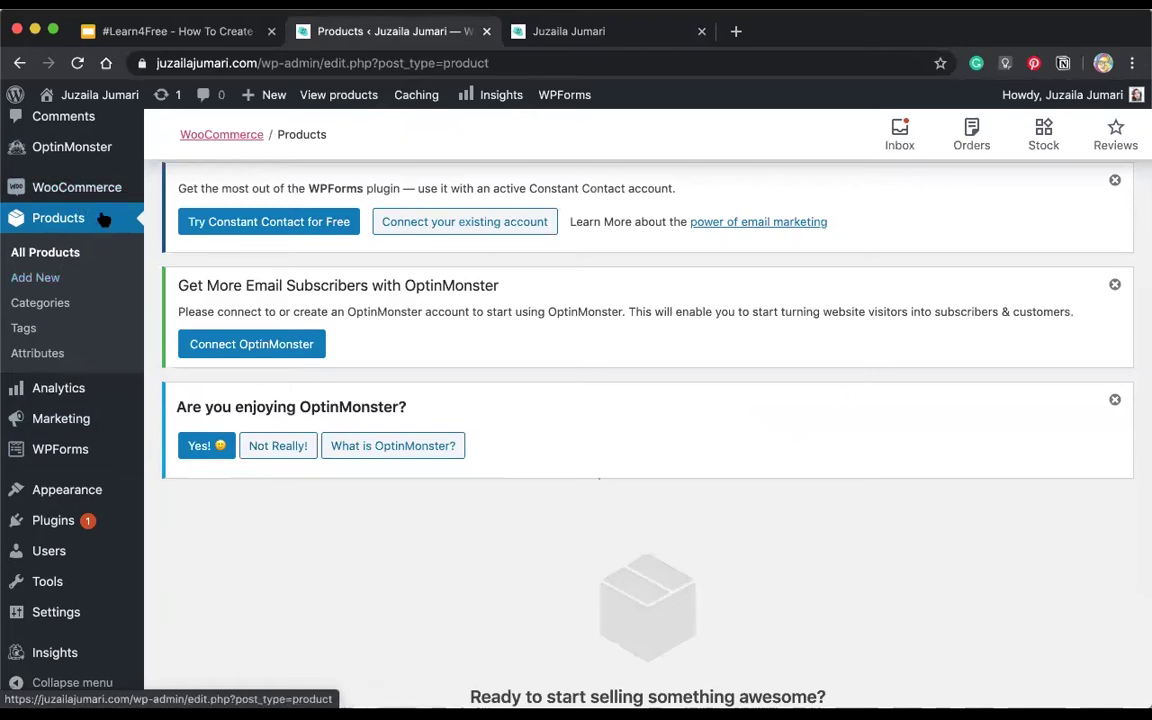
mouse_move(100, 188)
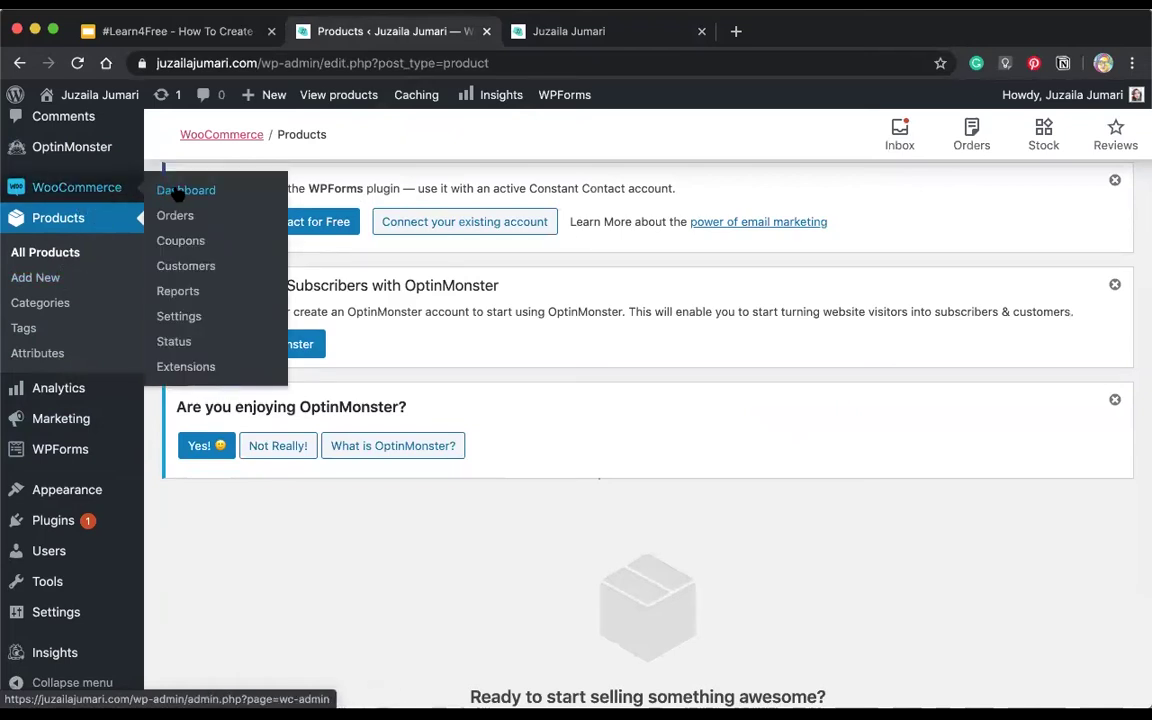
Switch to the live homepage and examine the shopping bag in the site header
click(553, 36)
click(547, 62)
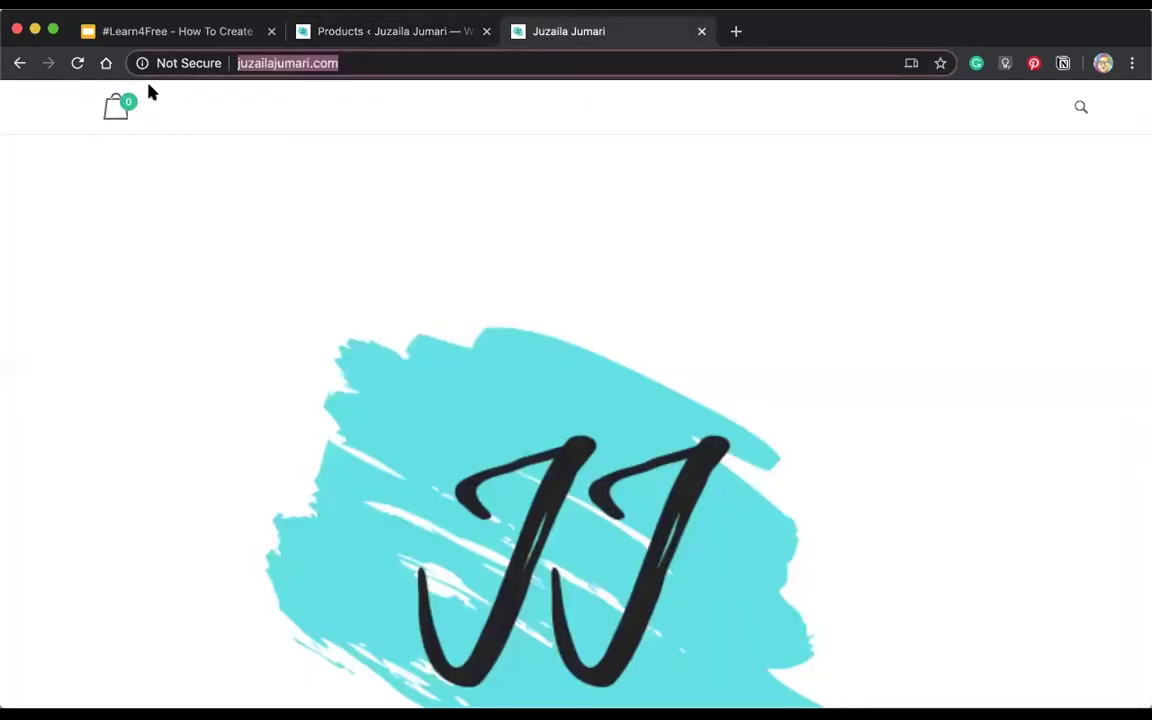
mouse_move(110, 100)
Reopen the Products page in the dashboard, look over the Plugins options, and return to the live homepage
click(362, 32)
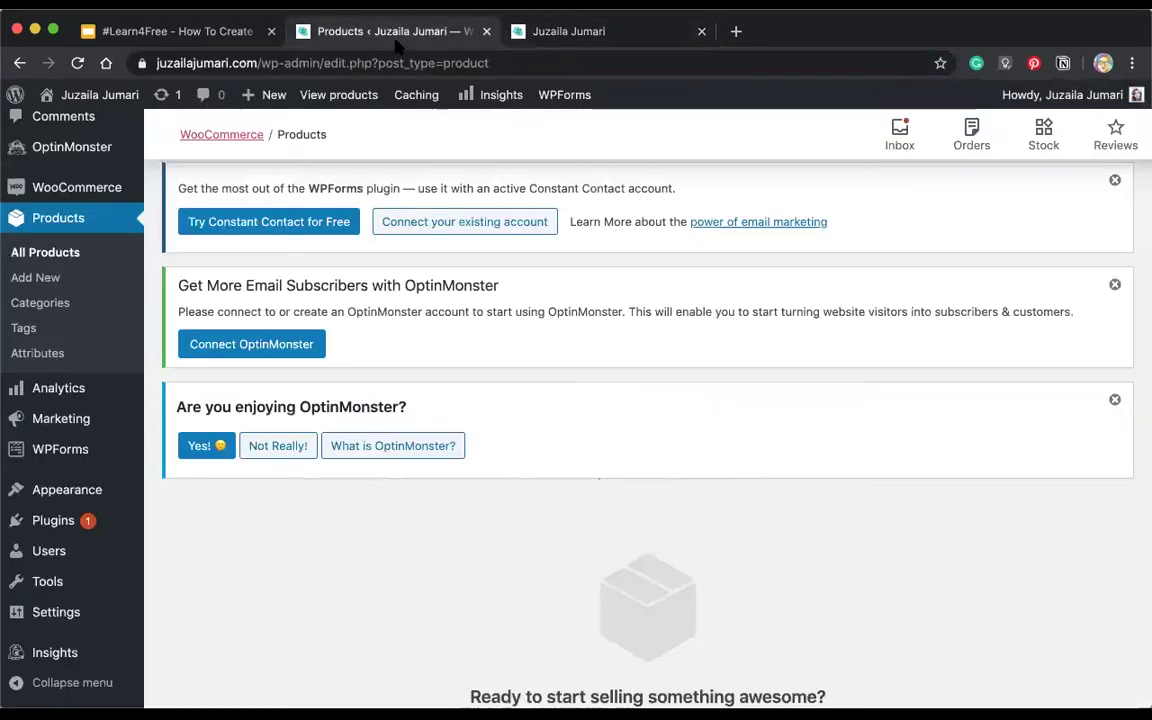
click(76, 219)
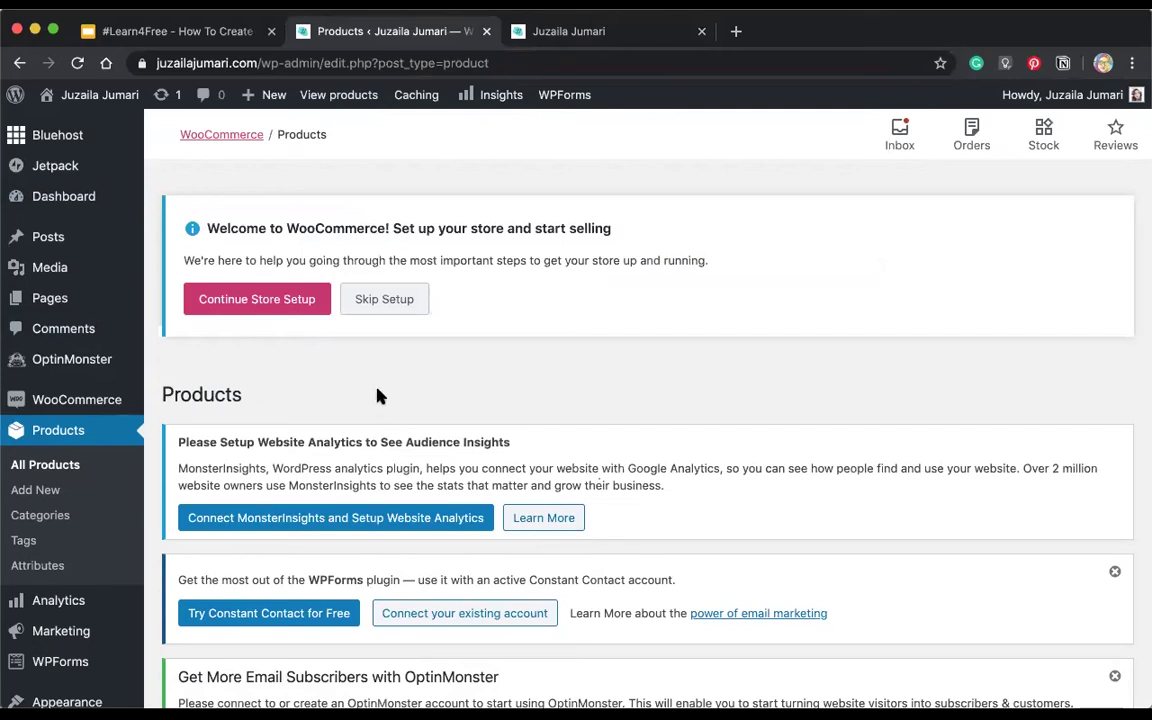
scroll(28, 395, down, 5)
mouse_move(52, 527)
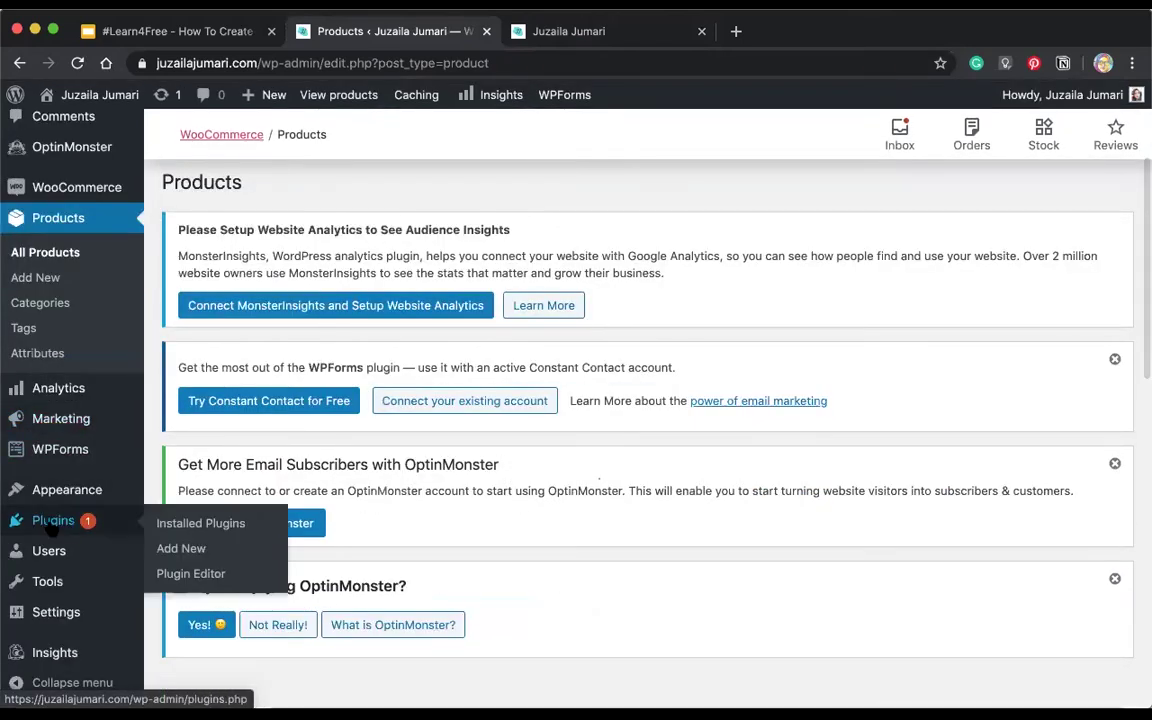
scroll(52, 527, down, 2)
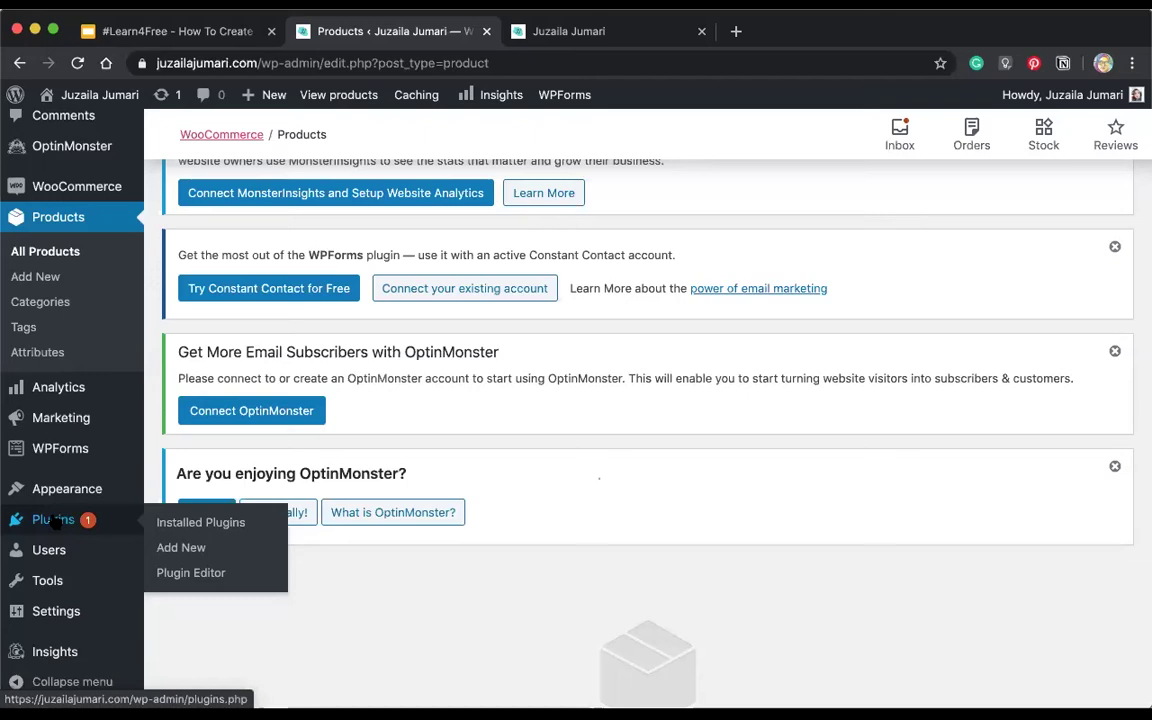
click(570, 40)
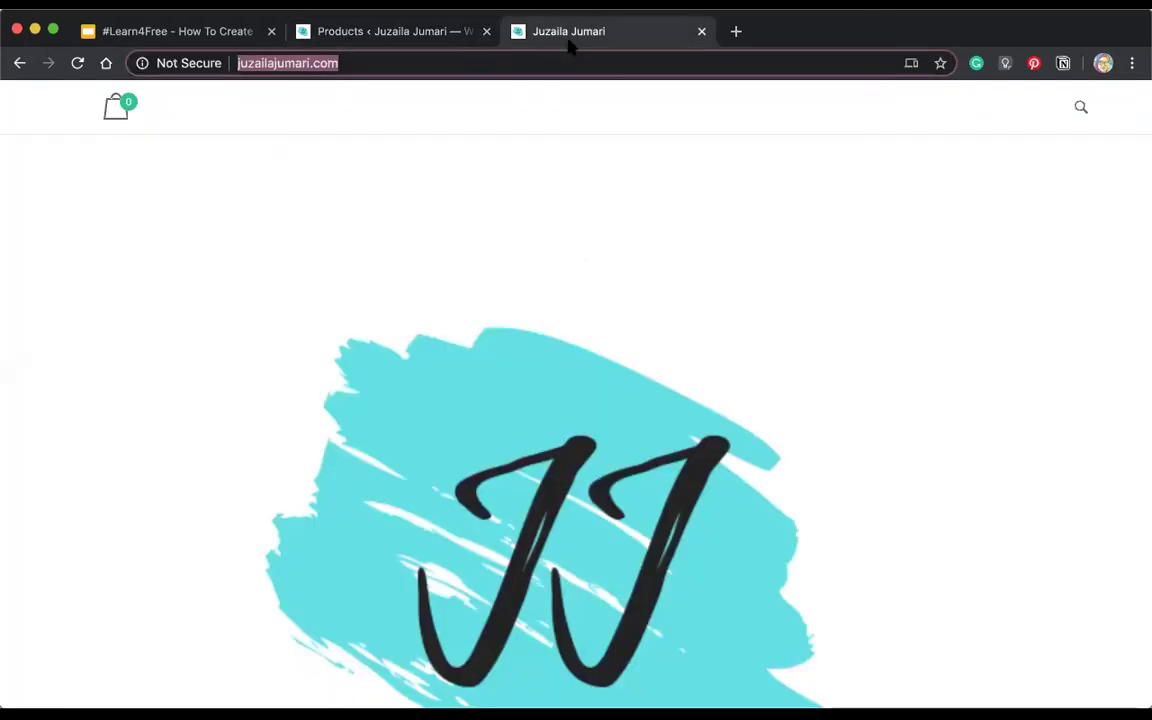